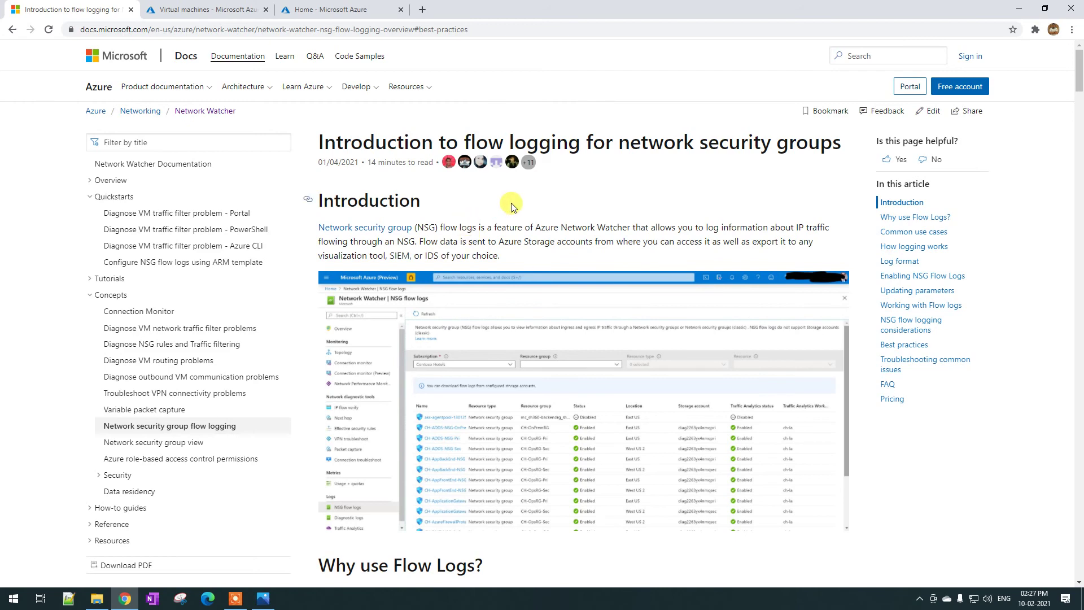
- Read the "Why use Flow Logs?" section, highlighting the passages on uncompromised security, compliance and performance
scroll(511, 207, "down", 5)
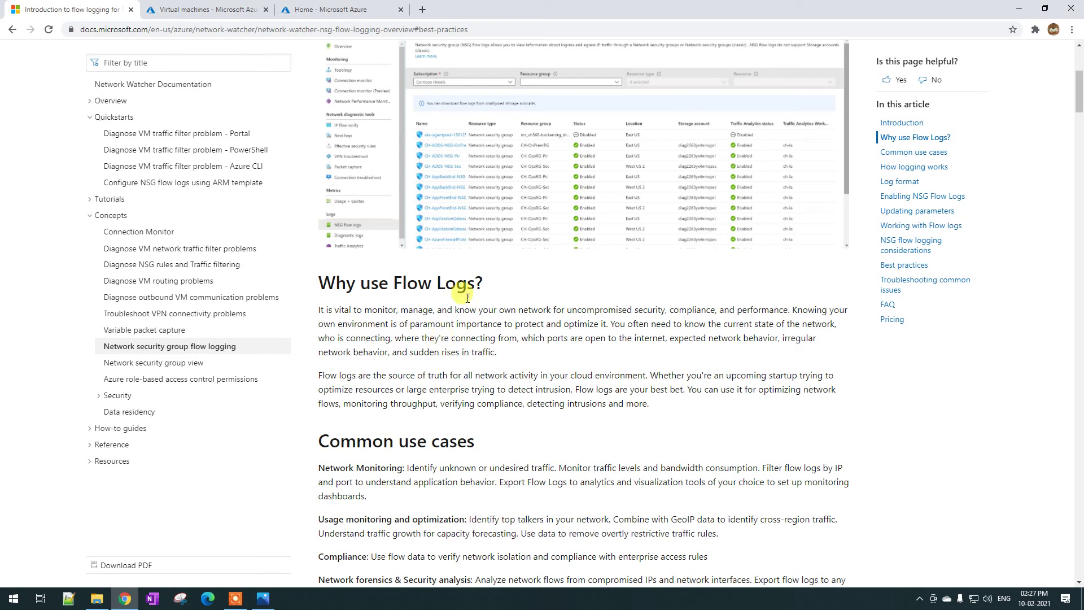
scroll(533, 164, "up", 1)
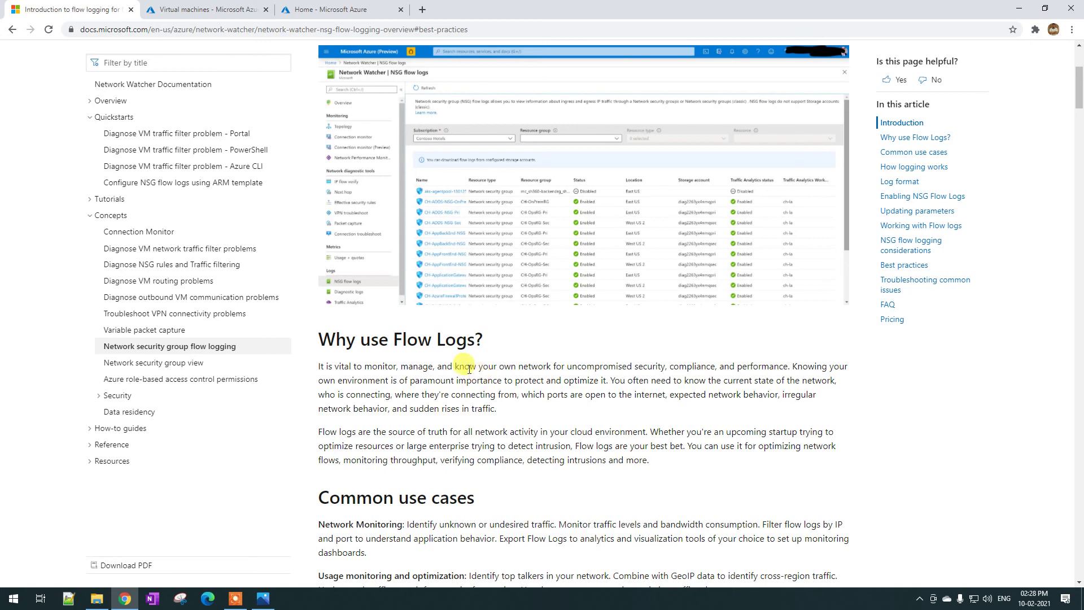
scroll(460, 364, "down", 1)
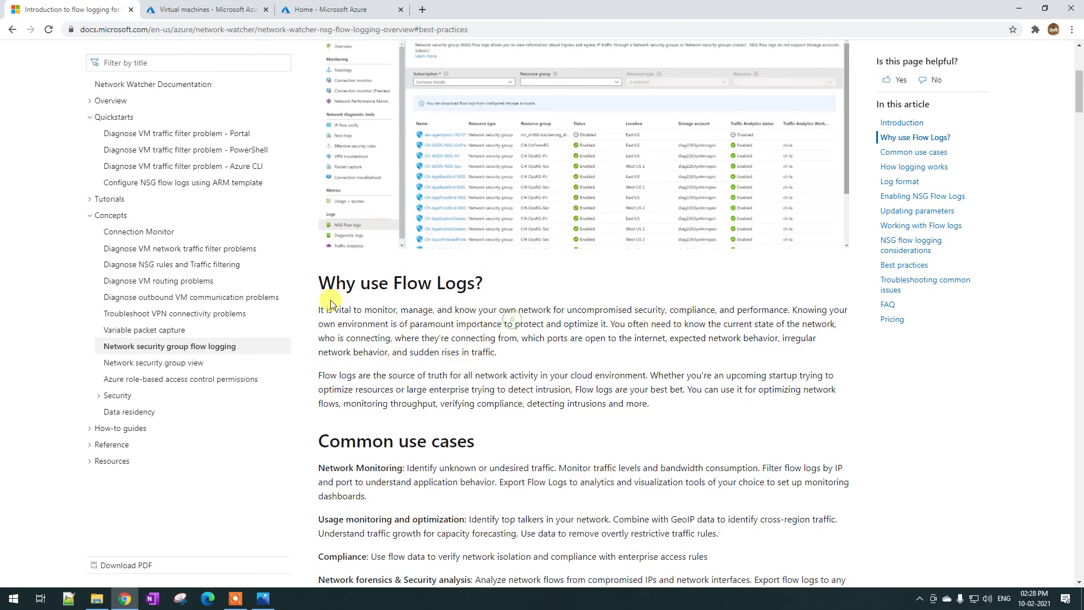
left_click_drag(319, 311, 745, 323)
left_click(600, 356)
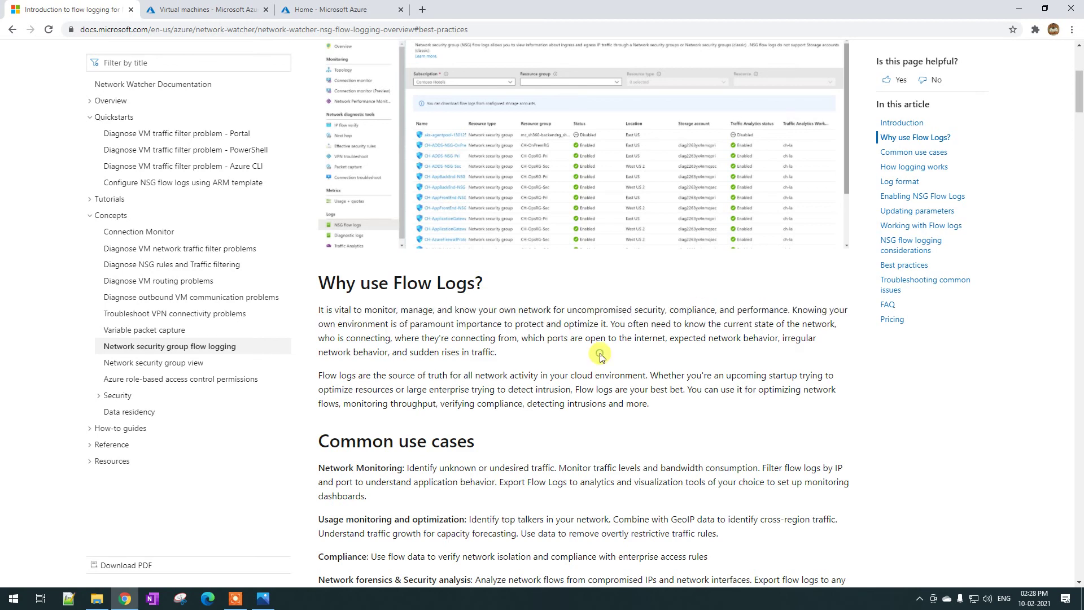
left_click_drag(572, 310, 653, 310)
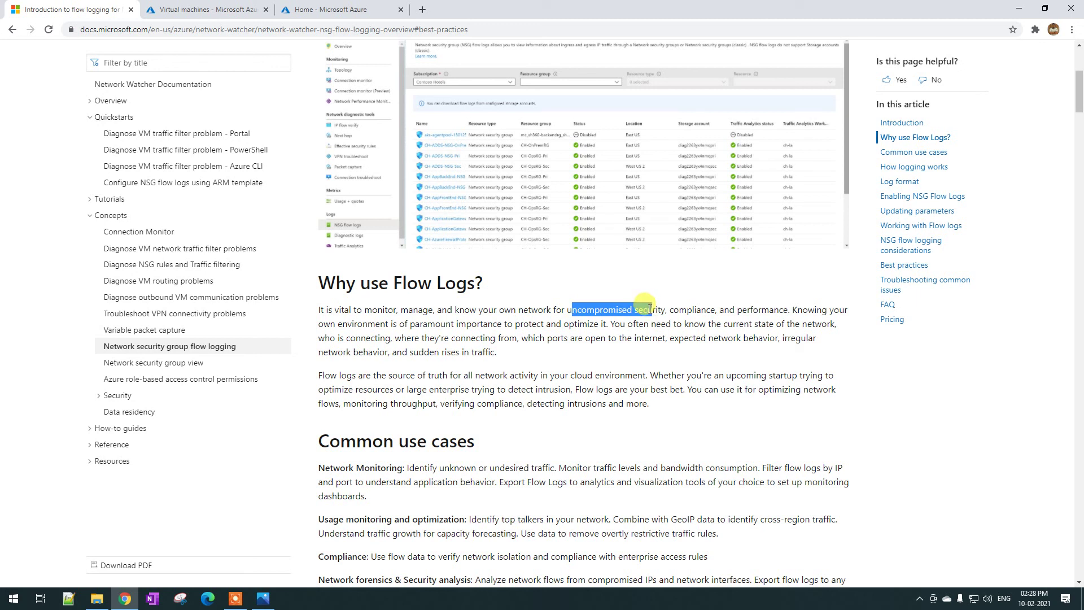
left_click(632, 319)
left_click_drag(670, 310, 716, 312)
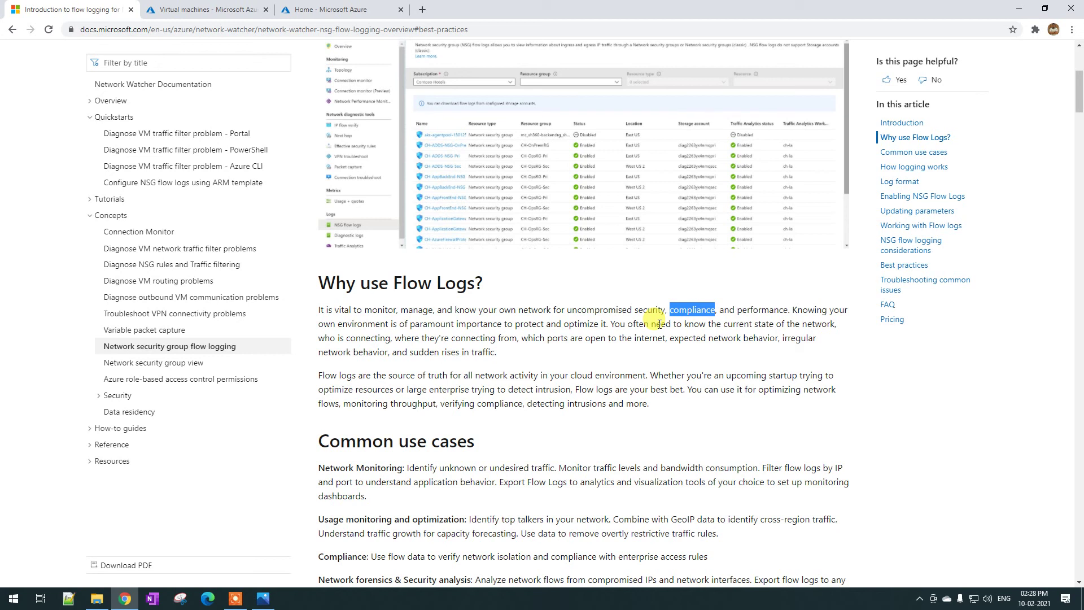
left_click_drag(735, 310, 784, 312)
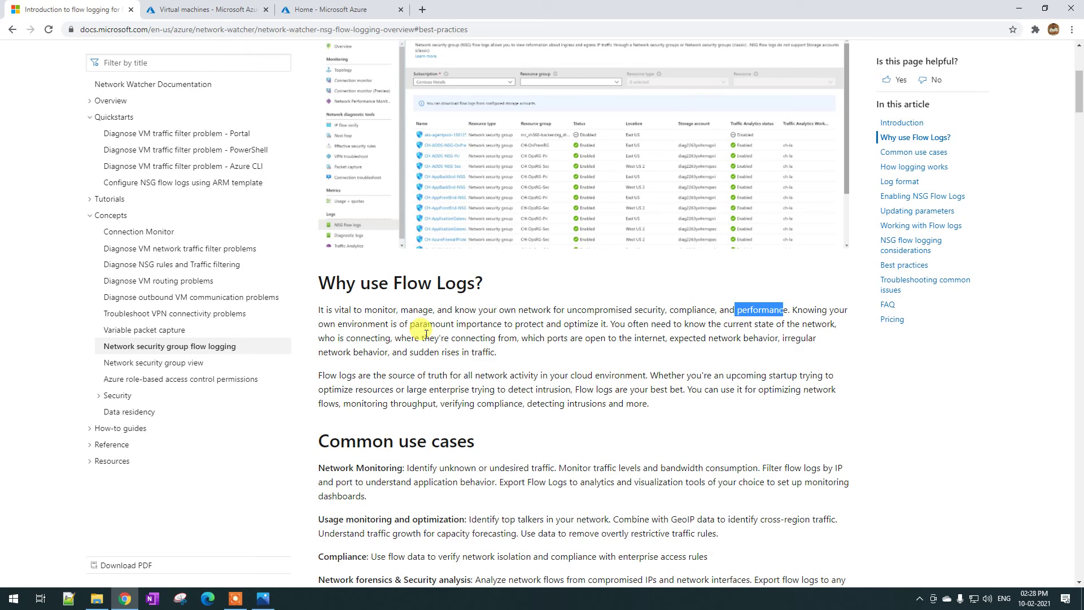
- Review the network monitoring and usage monitoring entries under "Common use cases", highlighting traffic levels, bandwidth consumption and top talkers
scroll(425, 332, "down", 3)
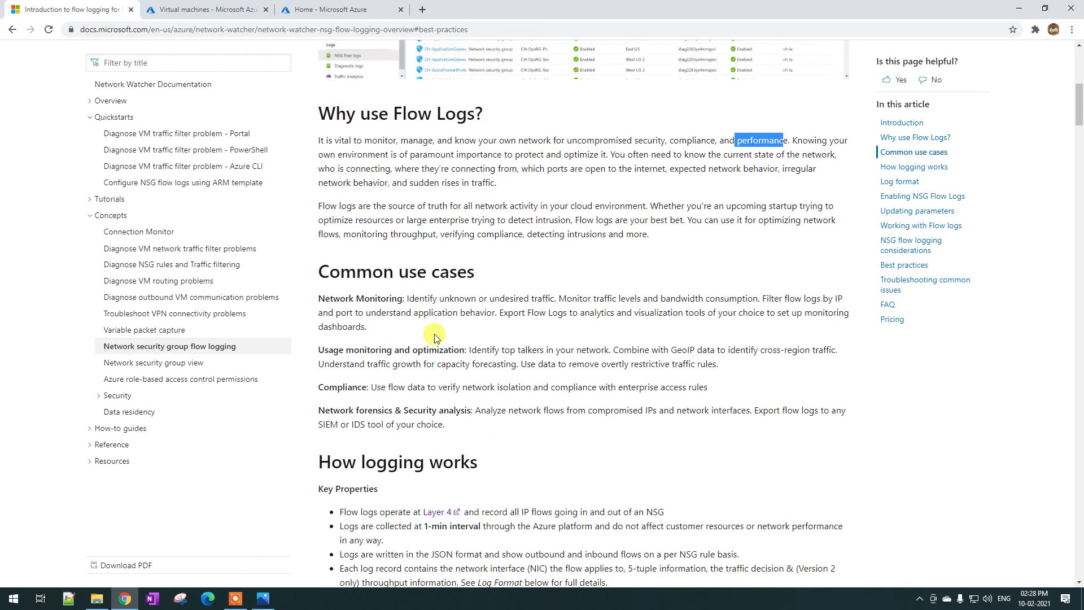
left_click_drag(338, 273, 508, 275)
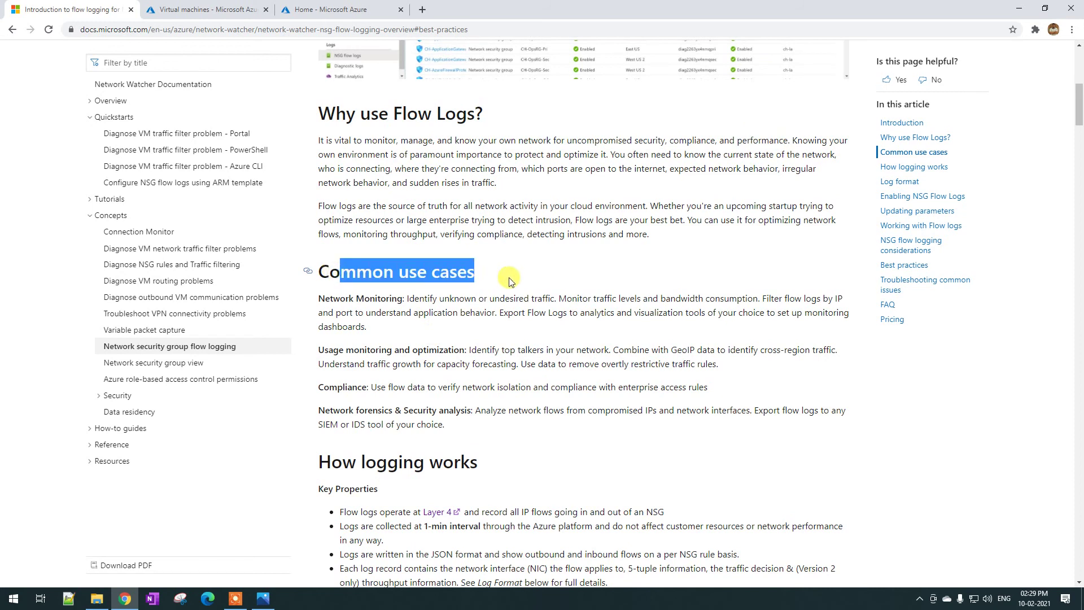
left_click_drag(326, 299, 484, 301)
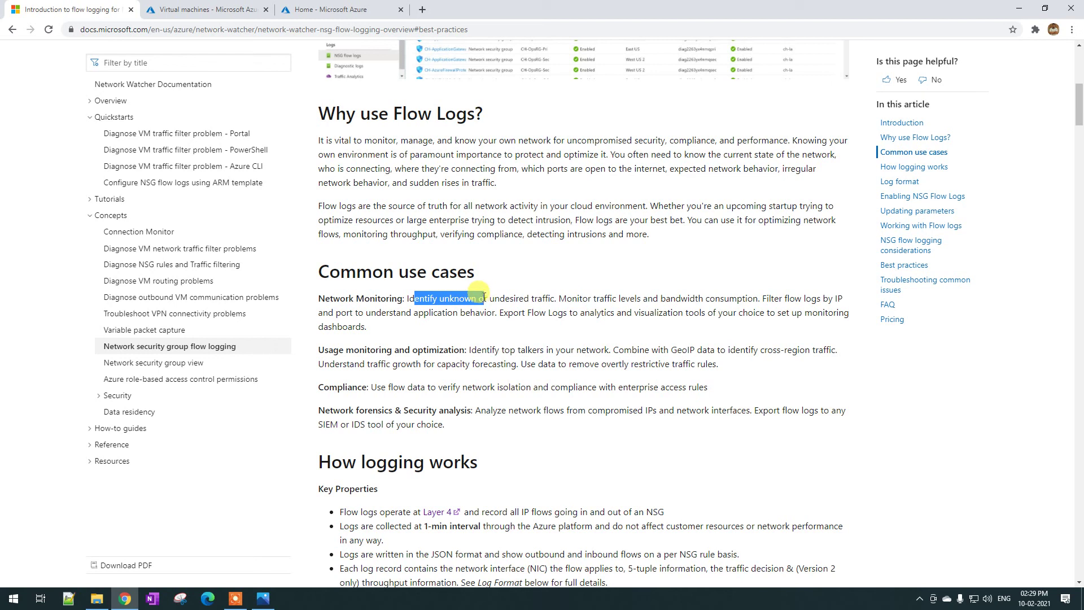
left_click(423, 302)
left_click_drag(564, 299, 742, 299)
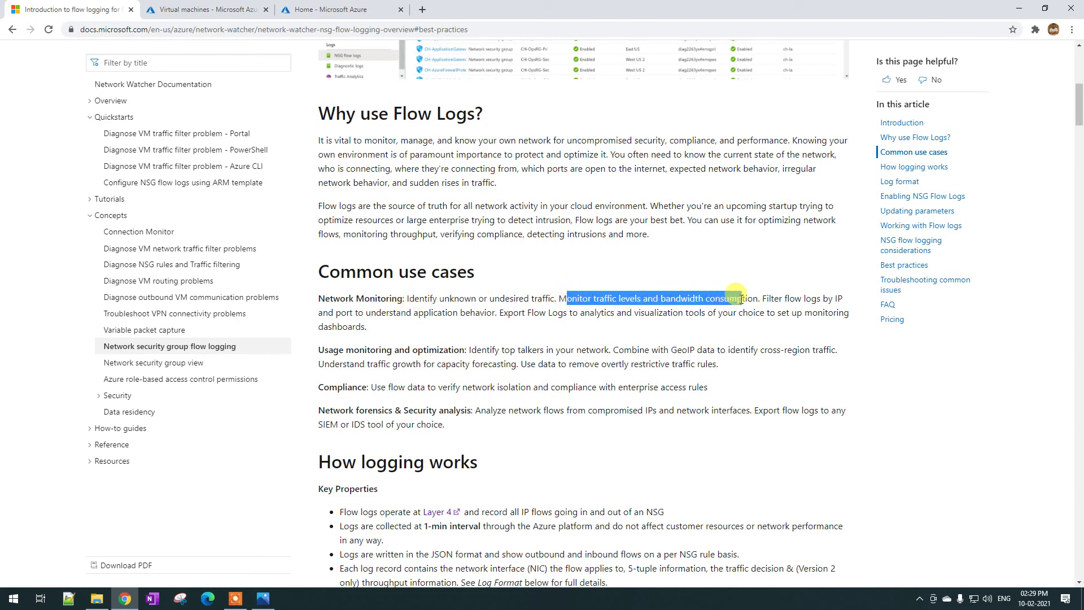
scroll(508, 315, "down", 1)
left_click(327, 295)
left_click_drag(327, 295, 597, 303)
left_click(536, 321)
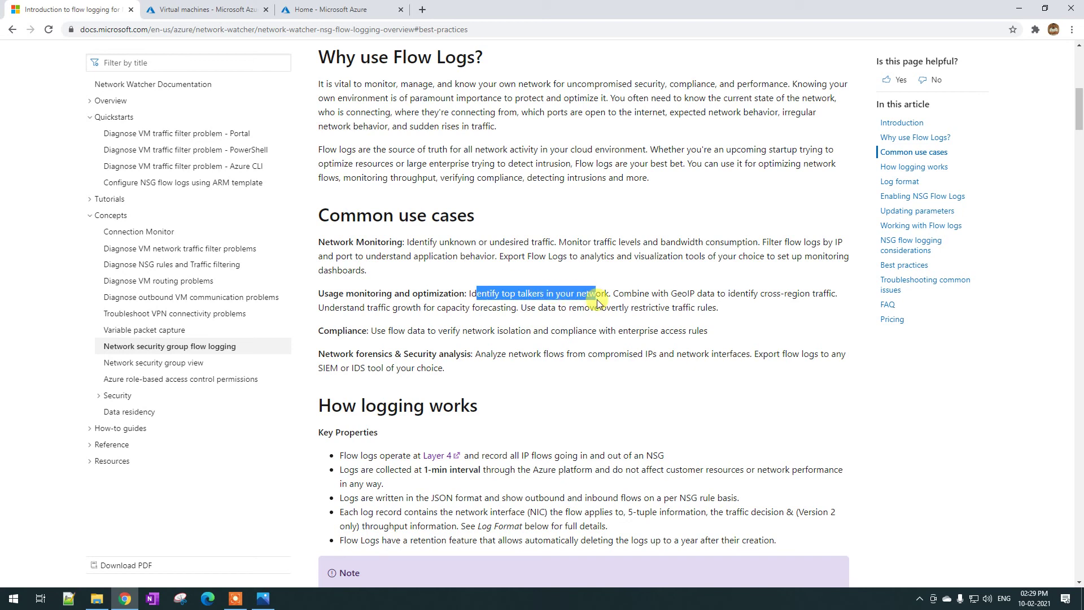
- Switch to the nsg flow log.jpg diagram in Photos and draw three freehand pen strokes around and below vm1's nsg hexagon
left_click(263, 598)
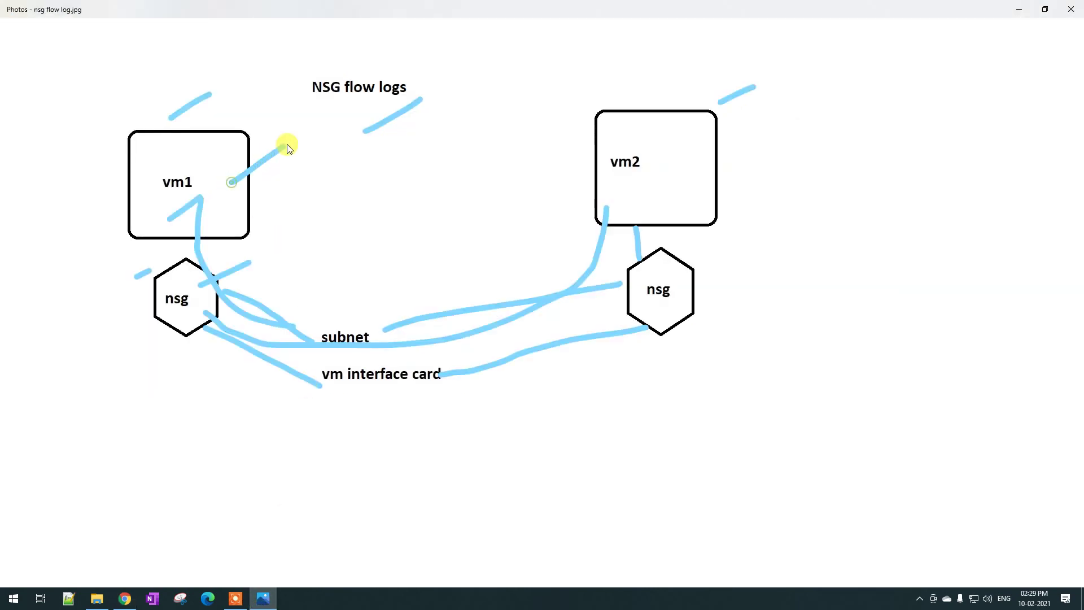
left_click_drag(138, 405, 198, 342)
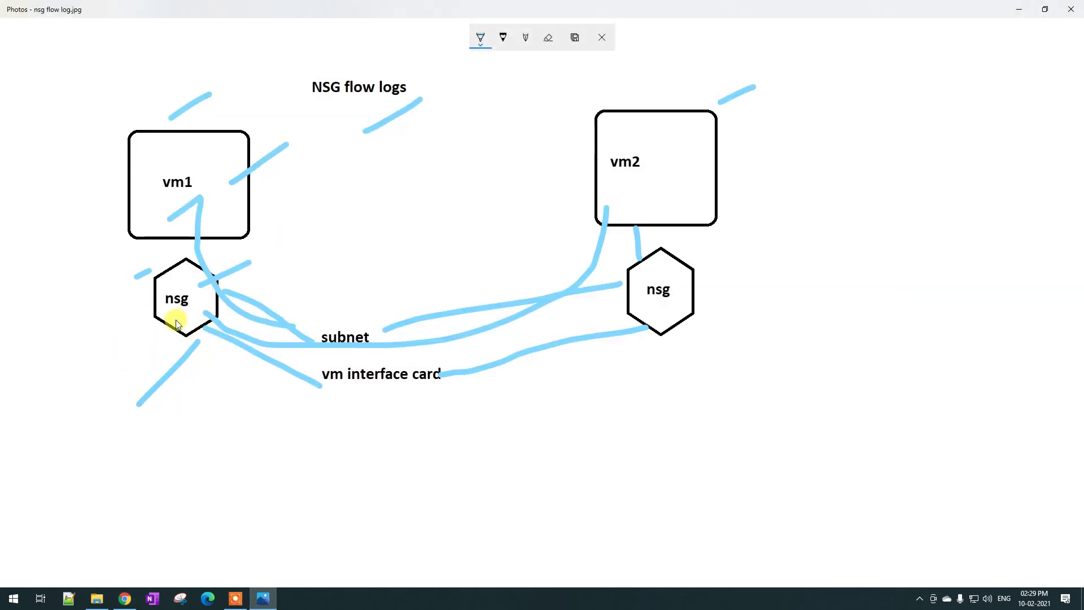
mouse_move(231, 385)
left_mouse_down()
mouse_move(174, 329)
mouse_move(151, 446)
mouse_move(238, 461)
left_mouse_up()
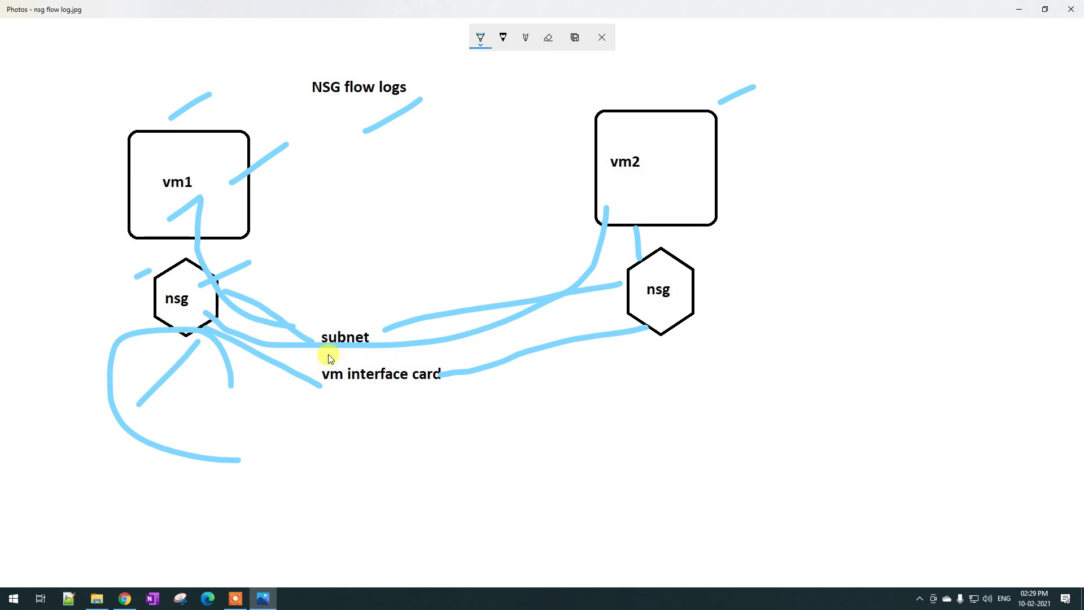
left_click_drag(306, 458, 235, 272)
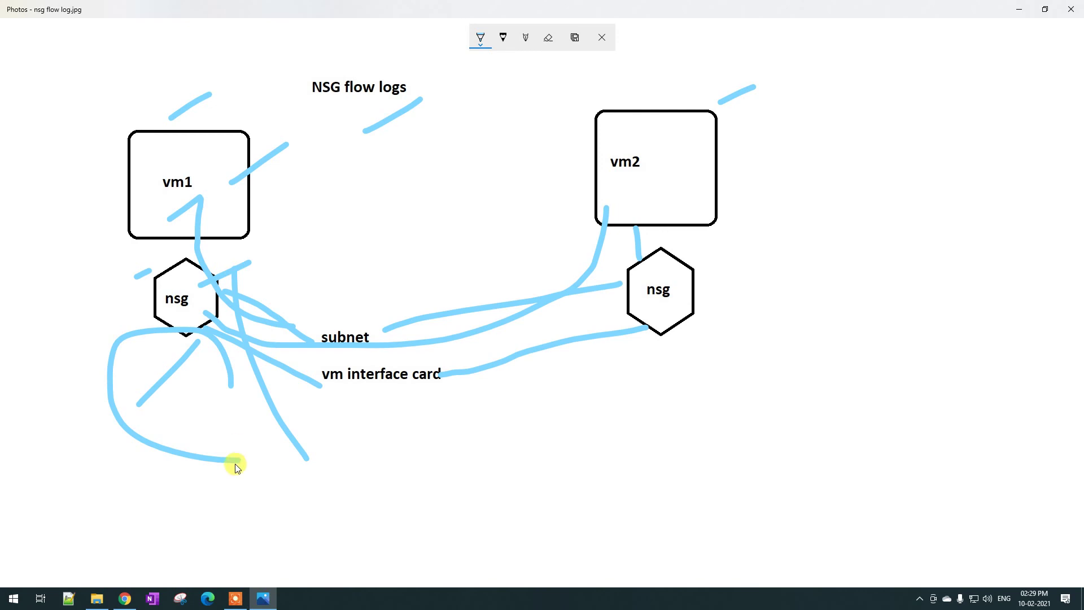
- Switch back to the flow logging article in Chrome and examine the compliance and "Network forensics & Security analysis" use cases
left_click(124, 598)
scroll(479, 310, "down", 1)
left_click_drag(328, 218, 514, 219)
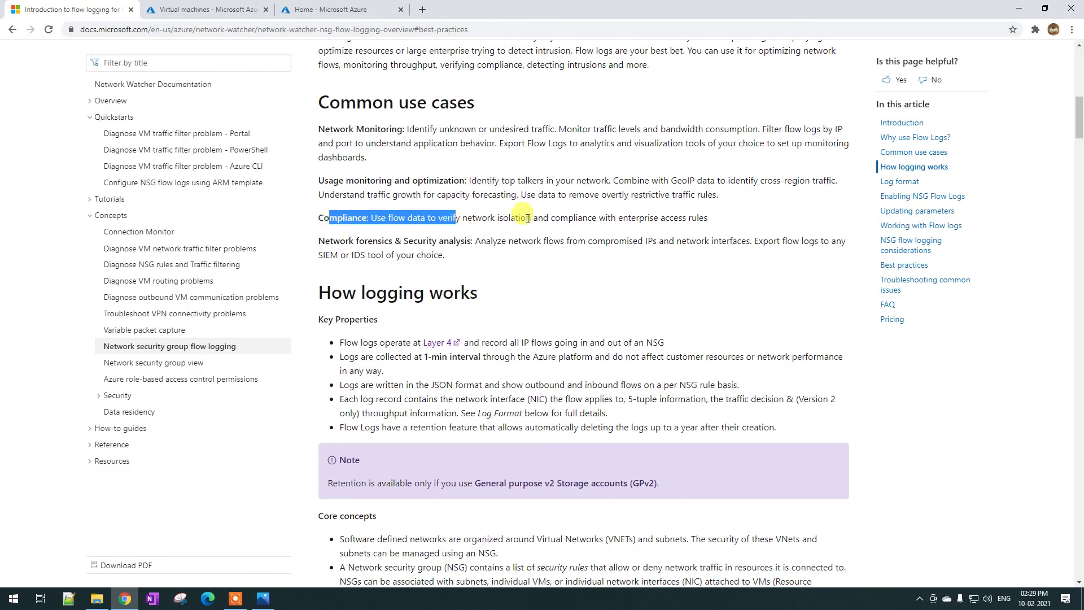
left_click(520, 219)
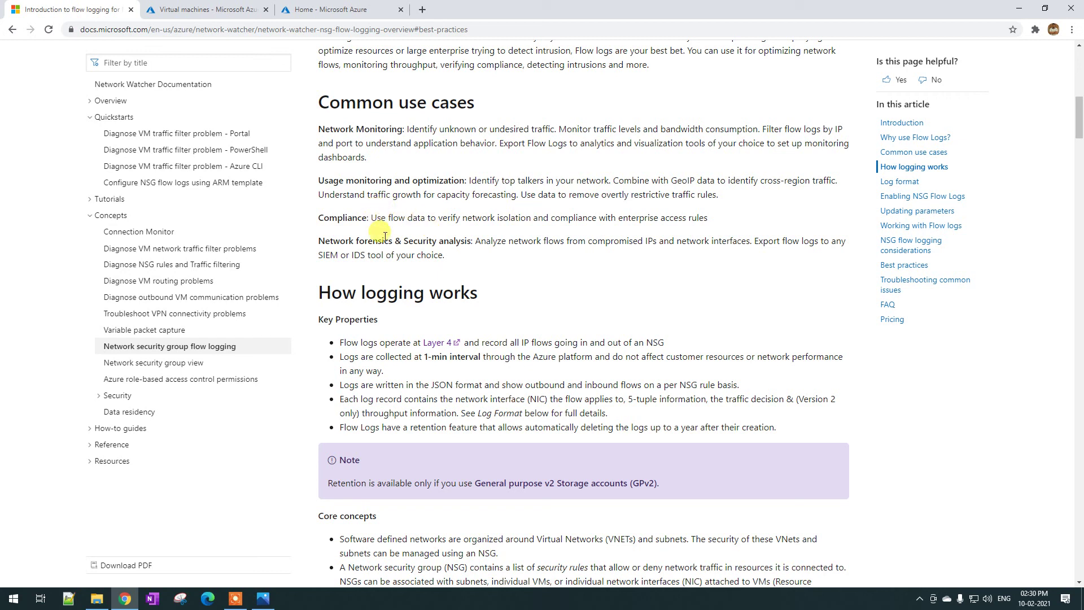
left_click_drag(318, 244, 475, 254)
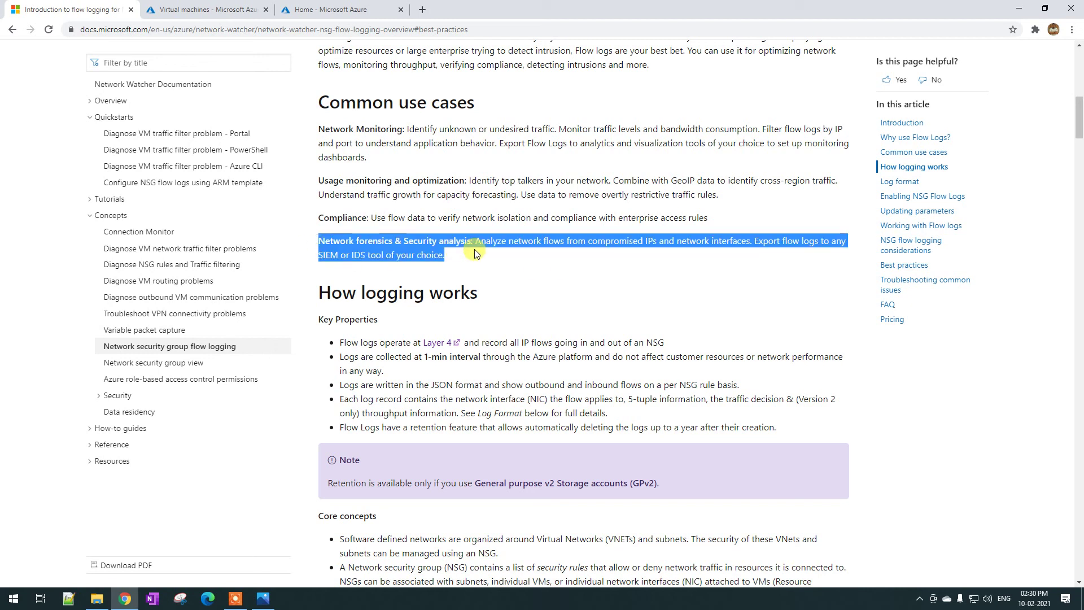
left_click(503, 273)
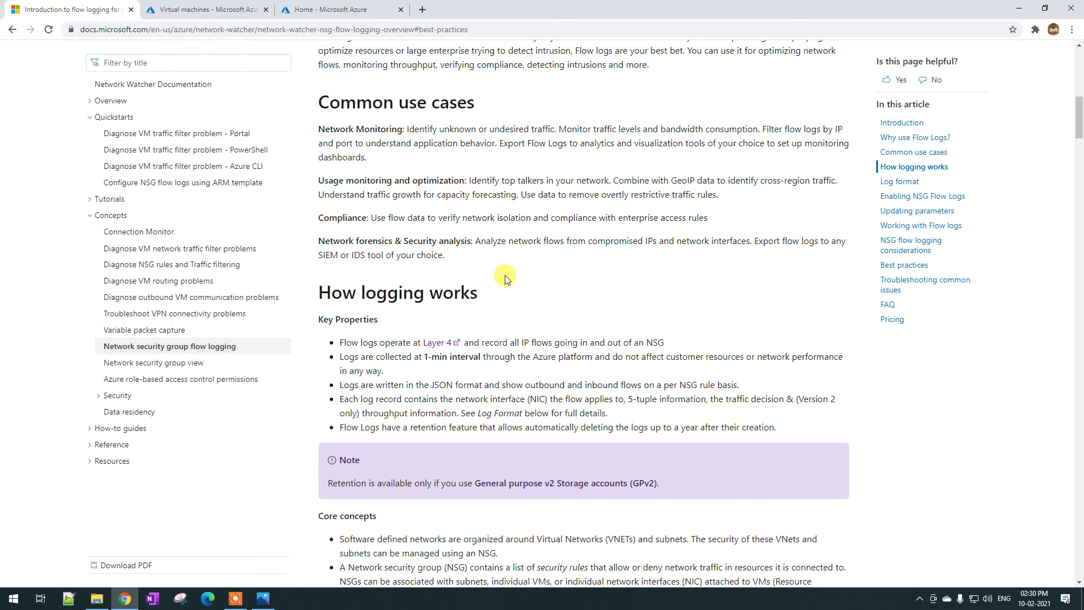
- Read the key properties under "How logging works", highlighting the network layer, log collection and JSON format points
scroll(505, 279, "down", 2)
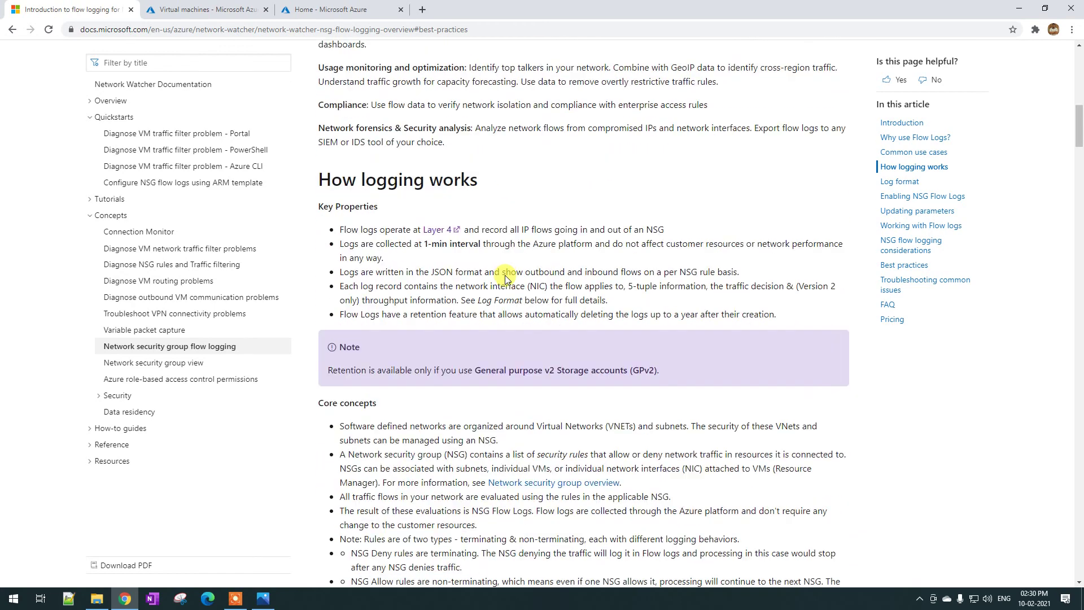
left_click_drag(325, 179, 453, 181)
left_click(425, 209)
left_click_drag(337, 206, 378, 208)
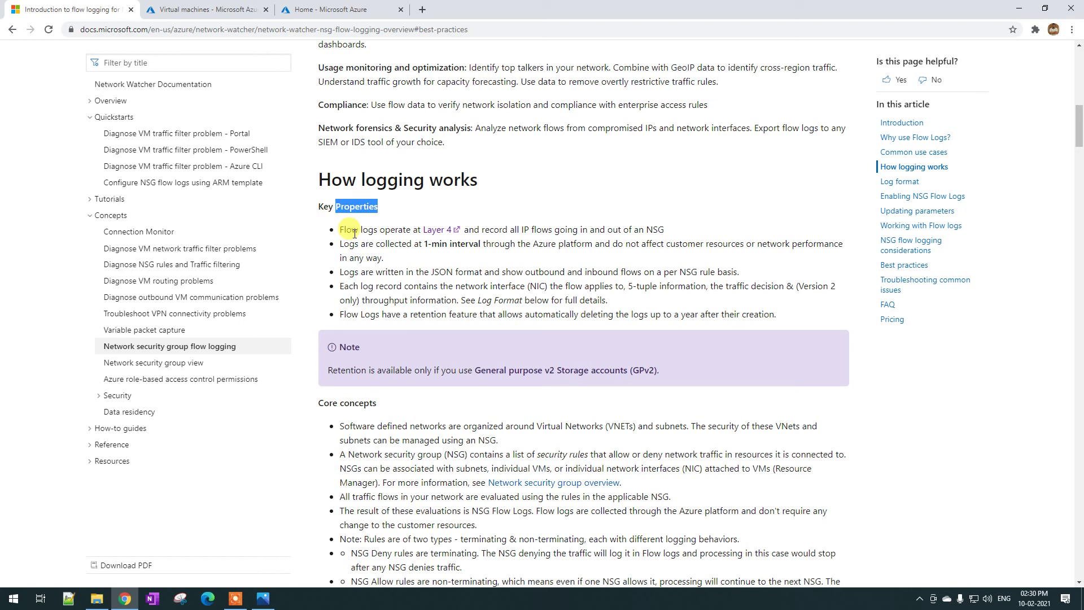
left_click_drag(386, 230, 434, 236)
left_click(417, 241)
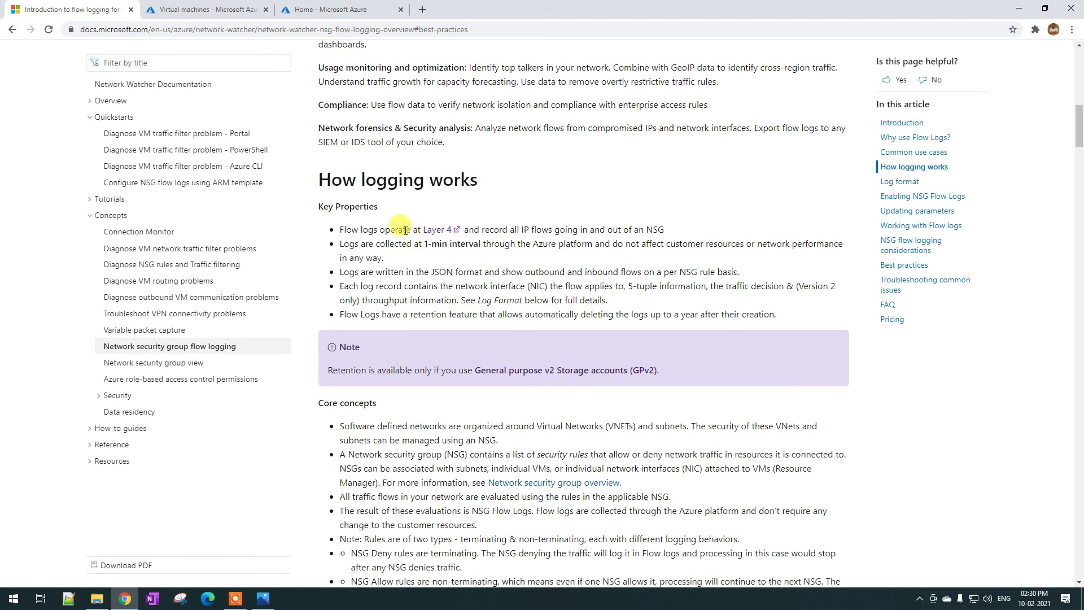
left_click_drag(365, 244, 414, 244)
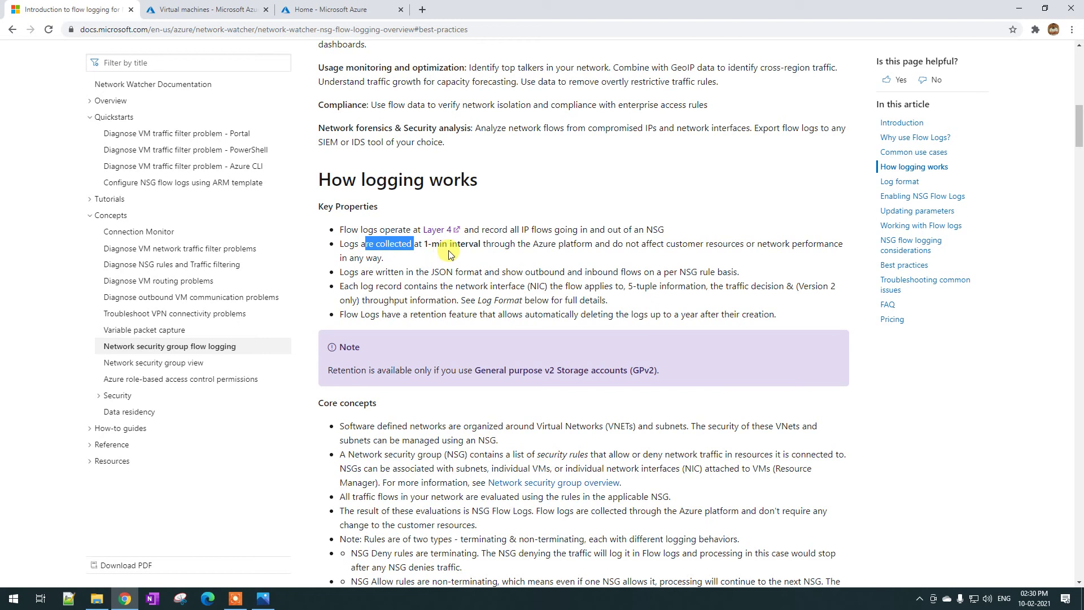
left_click_drag(340, 273, 511, 275)
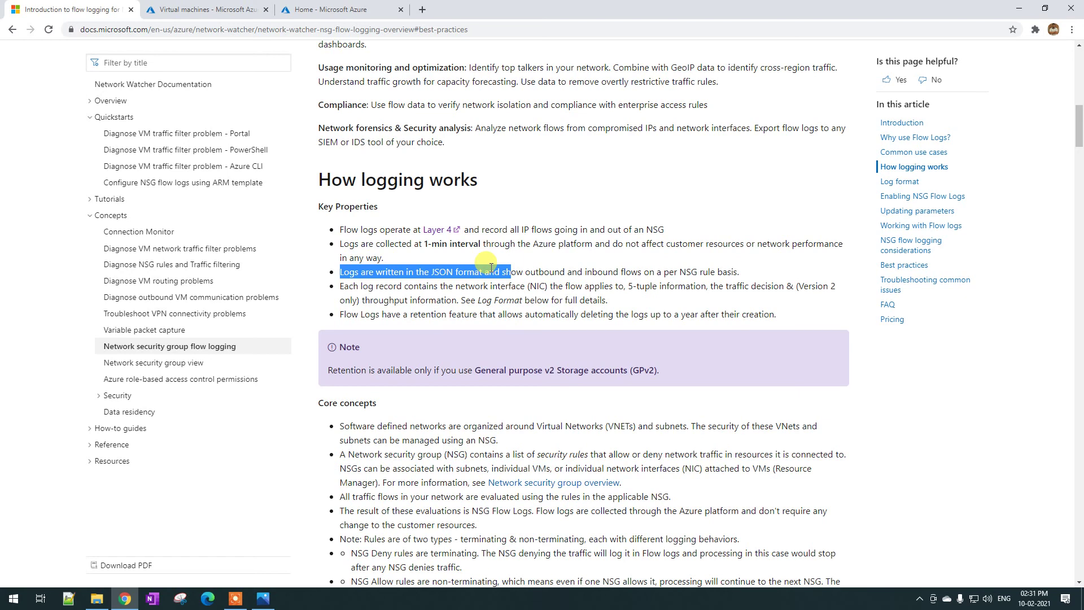
scroll(491, 268, "down", 1)
left_click(439, 216)
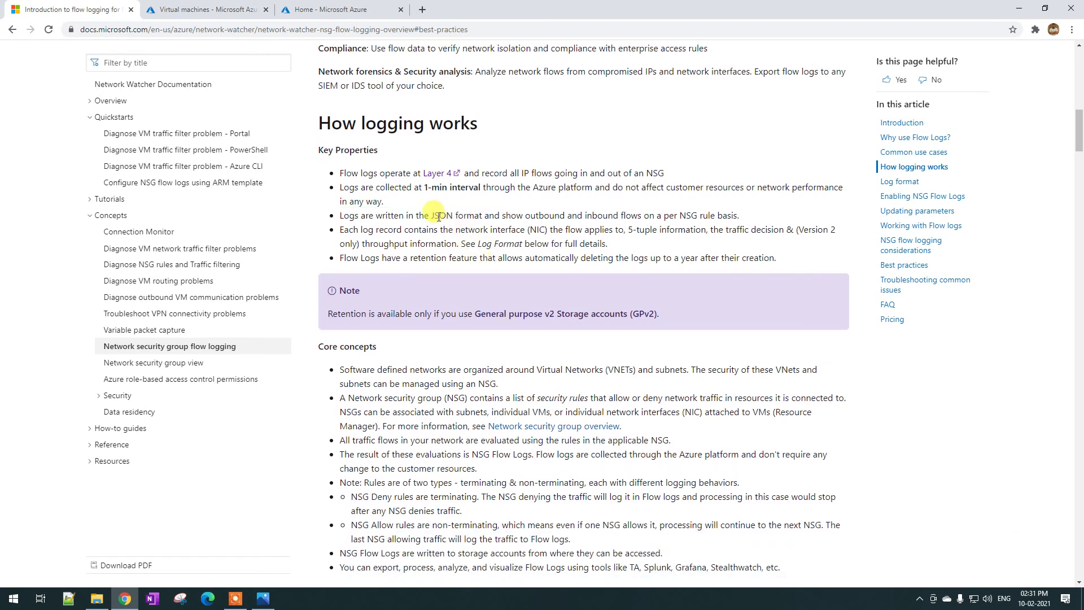
left_click_drag(438, 217, 480, 218)
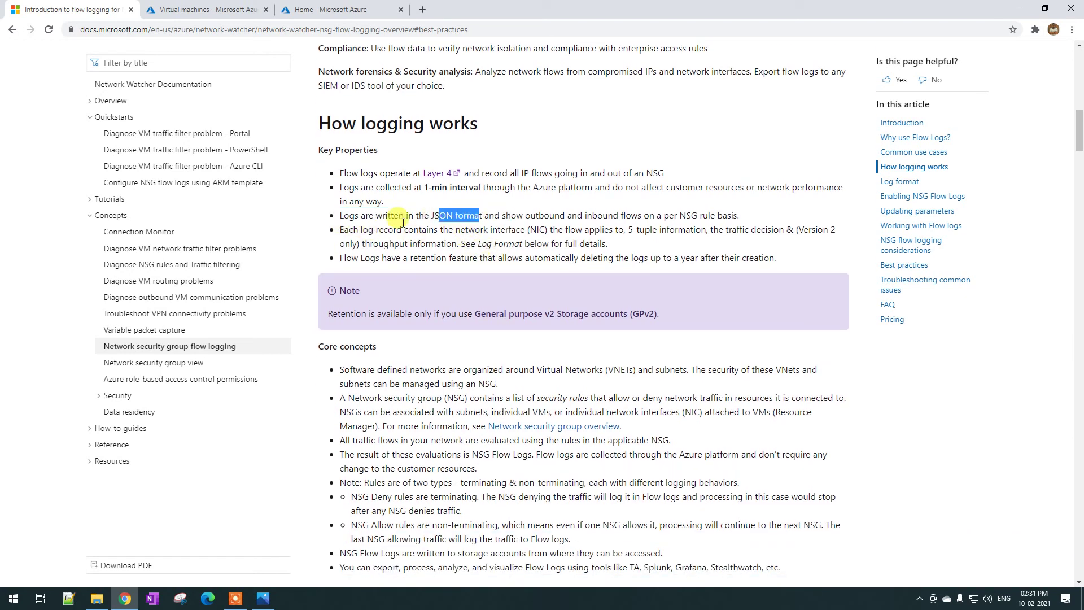
- Examine what each log record contains, highlighting the network interface, 5-tuple information, traffic decision and Version 2 throughput details
left_click_drag(344, 230, 559, 232)
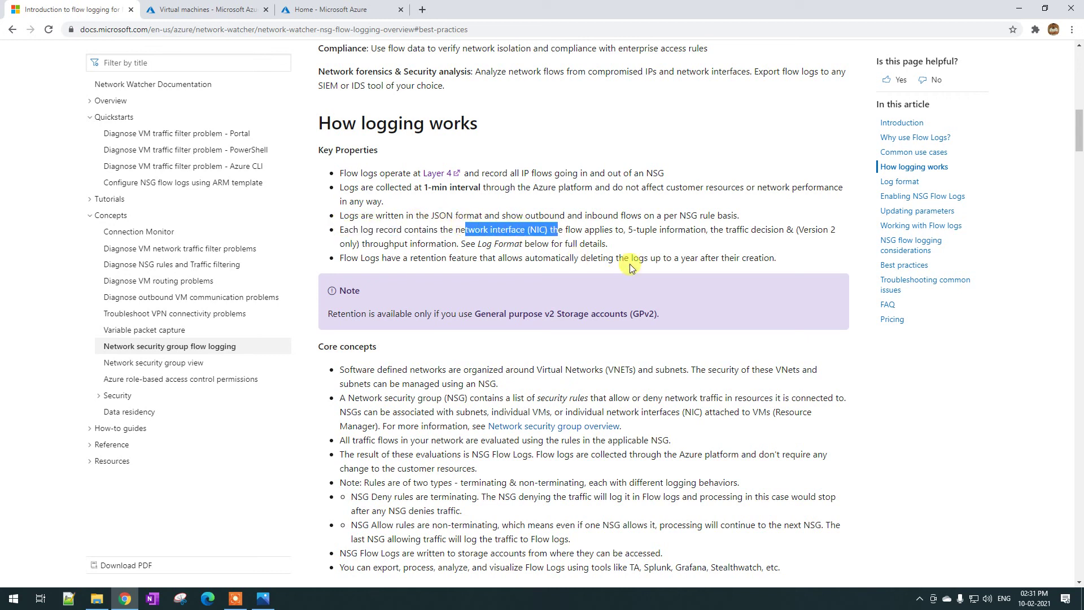
left_click_drag(629, 226, 708, 230)
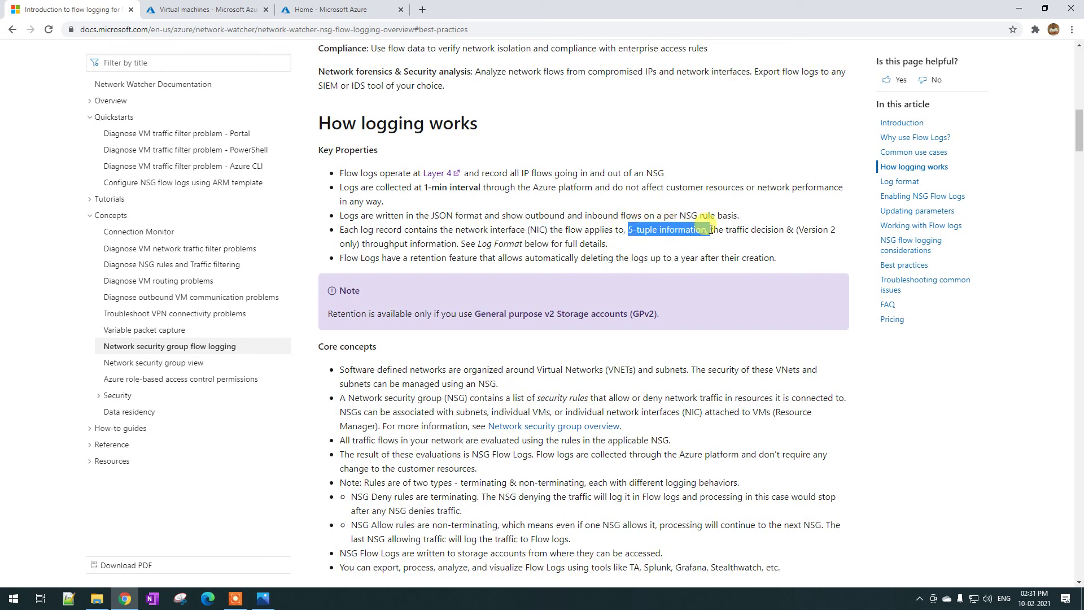
left_click(627, 229)
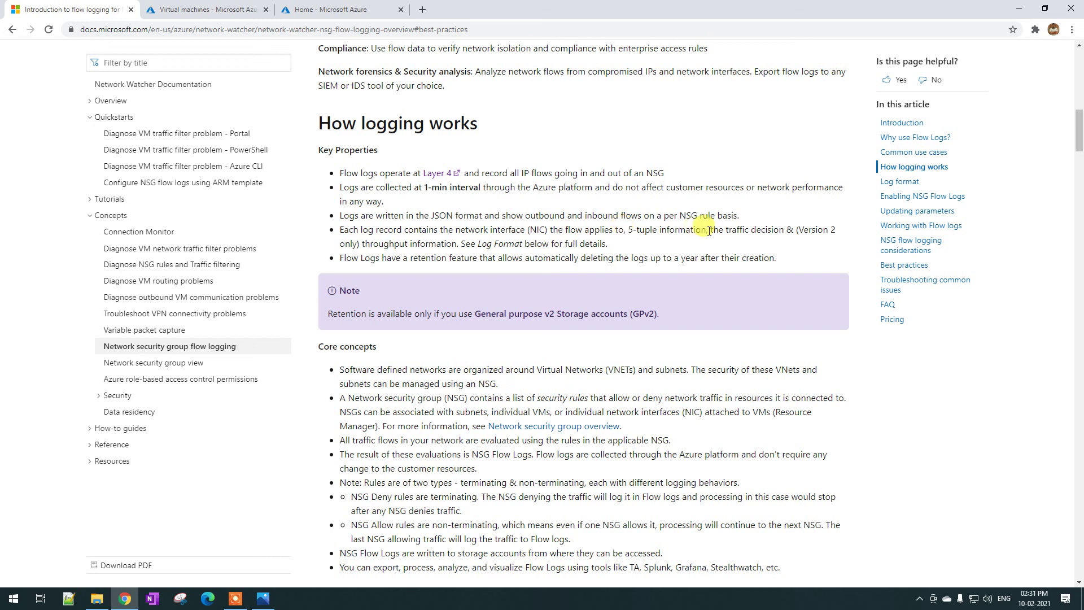
left_click_drag(711, 230, 806, 250)
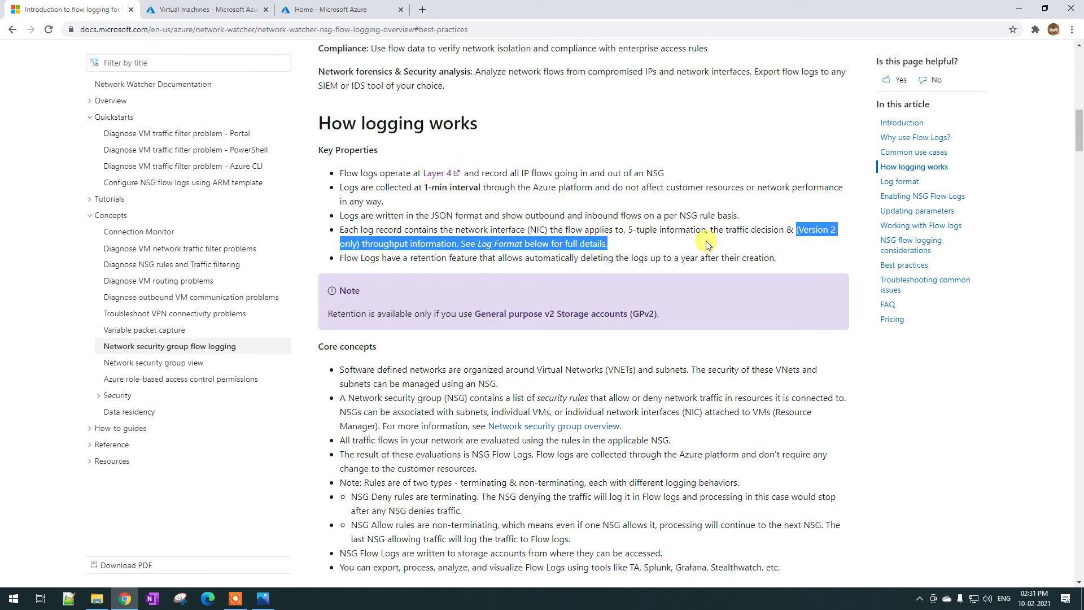
left_click(764, 230)
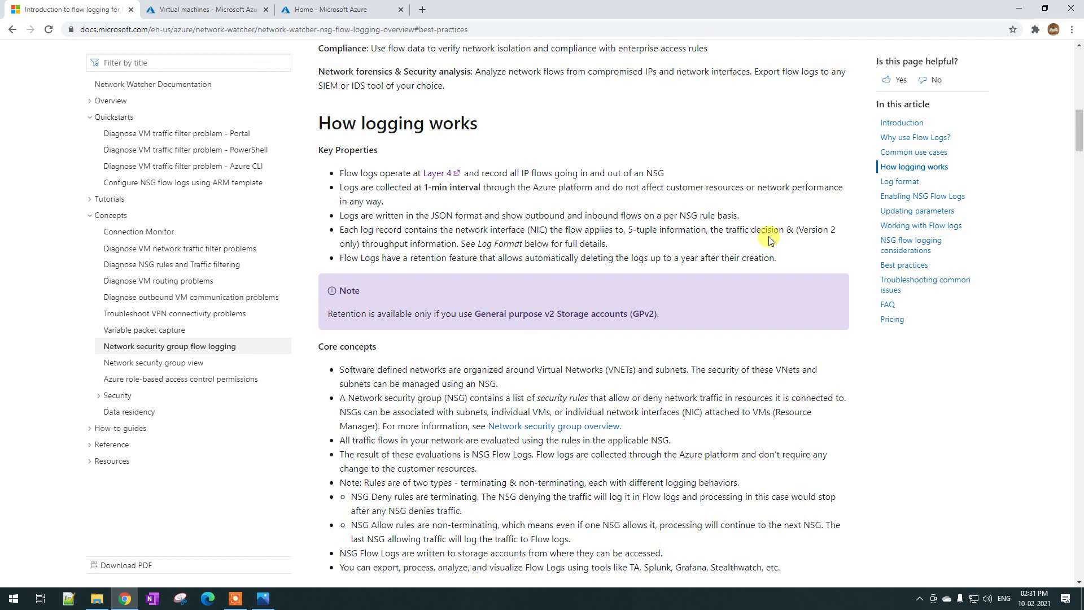
left_click(725, 230)
left_click_drag(749, 231, 791, 233)
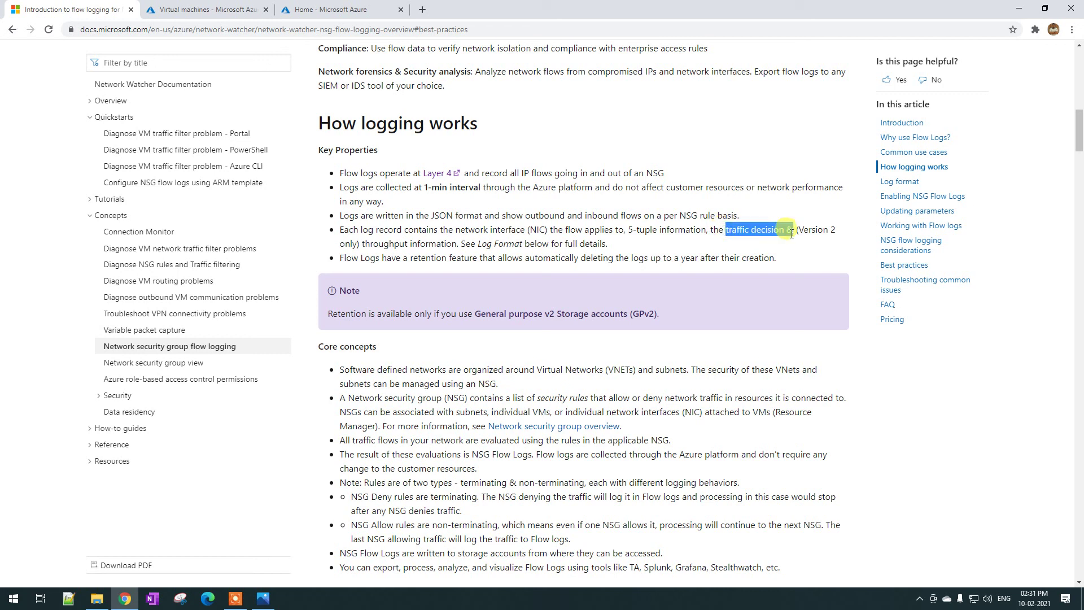
scroll(636, 204, "down", 4)
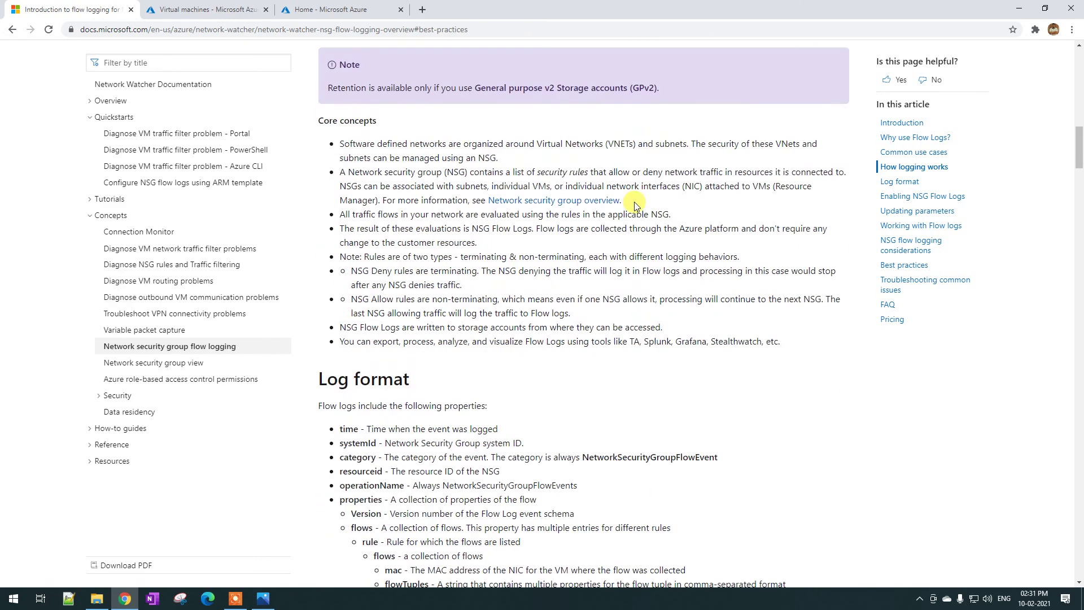
scroll(636, 205, "up", 5)
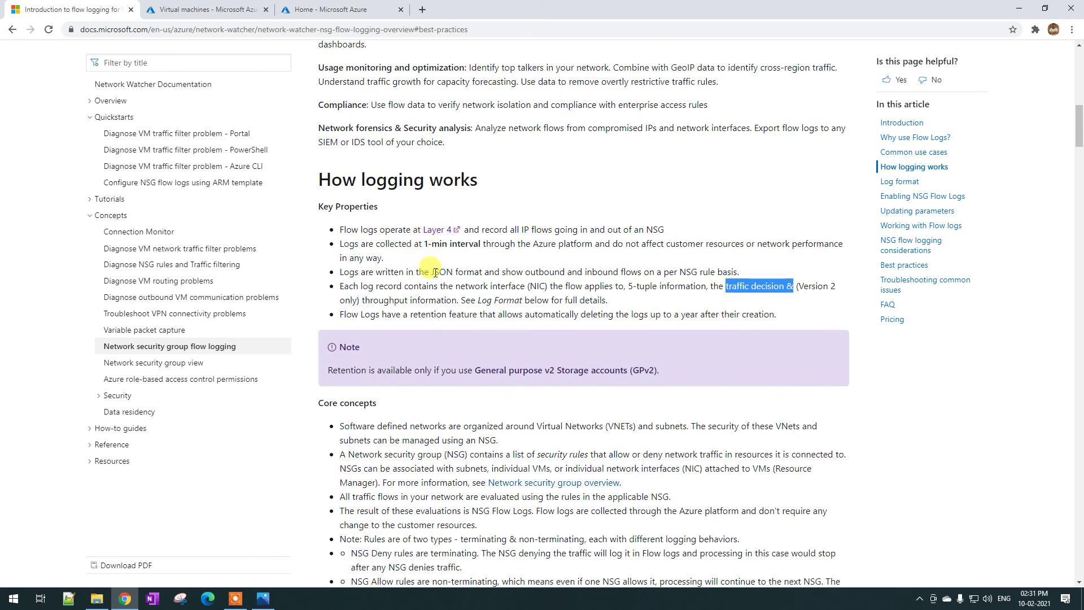
- Read the article's log record key property and its Log format section, highlighting the property list and the flowTuples entries
left_click_drag(429, 286, 606, 310)
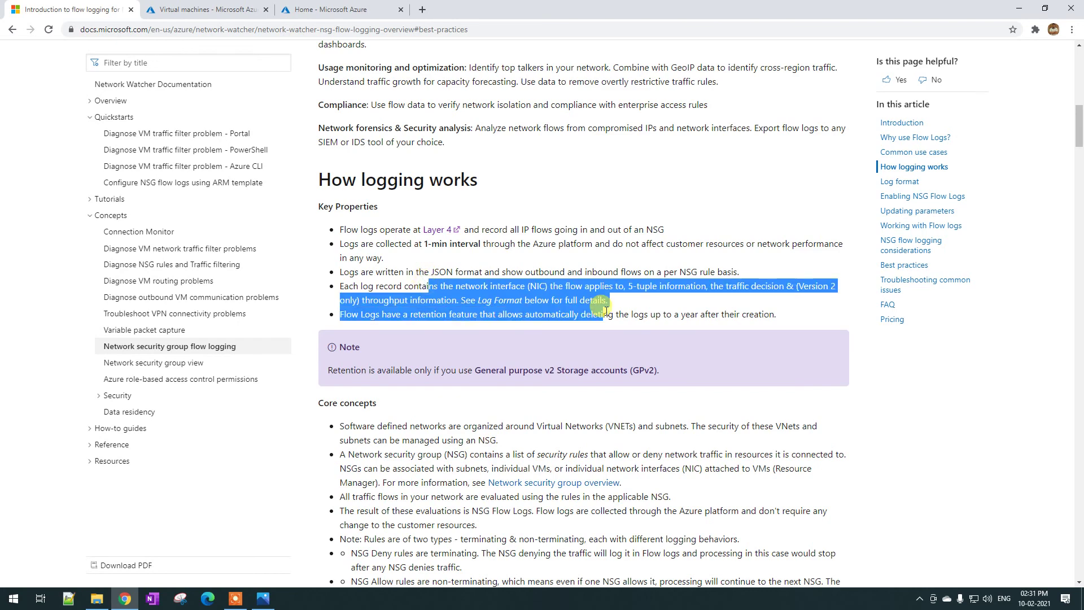
scroll(598, 308, "down", 8)
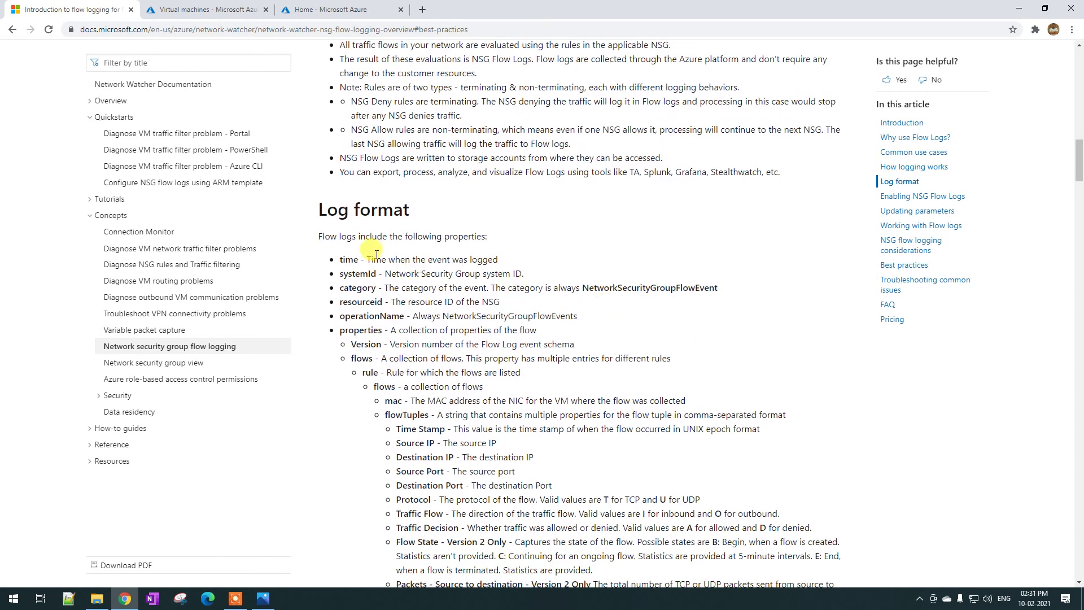
left_click_drag(326, 211, 452, 215)
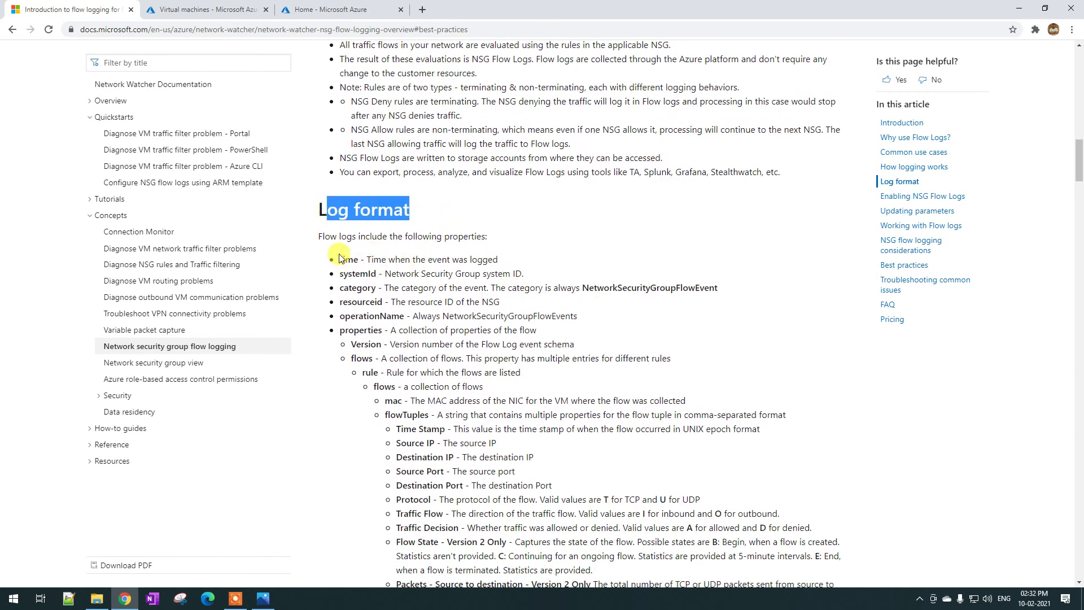
left_click_drag(338, 258, 402, 385)
scroll(417, 395, "down", 3)
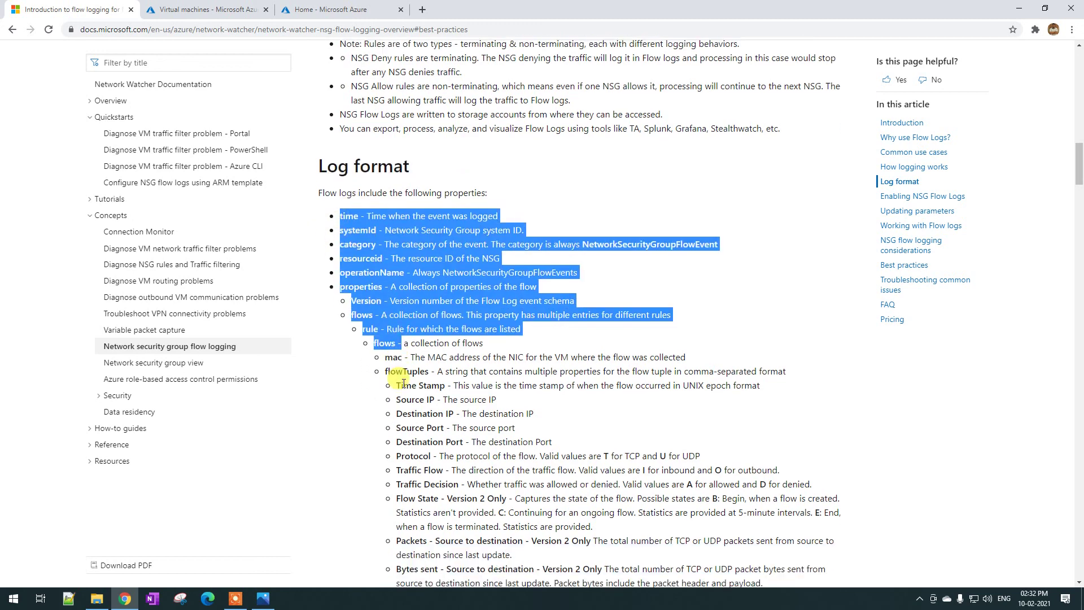
left_click(452, 331)
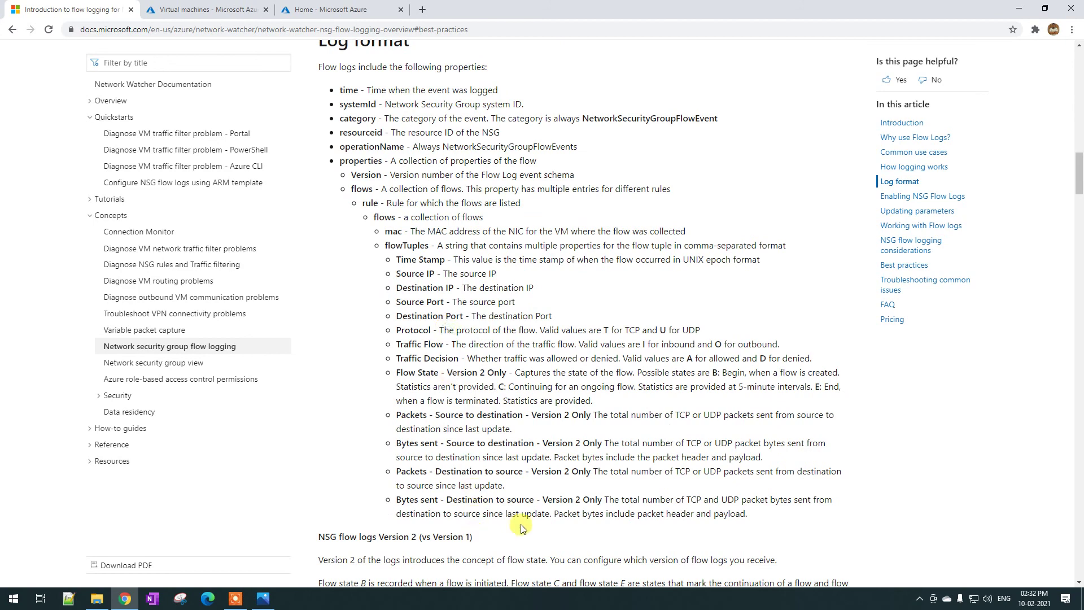
left_click_drag(747, 513, 375, 97)
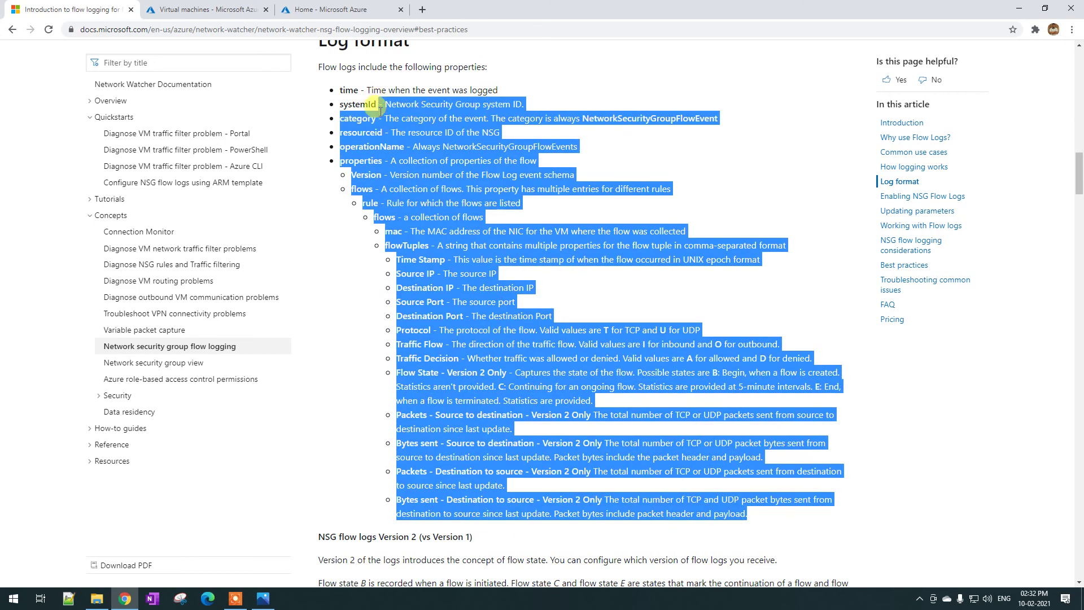
left_click(391, 223)
left_click_drag(397, 245, 424, 386)
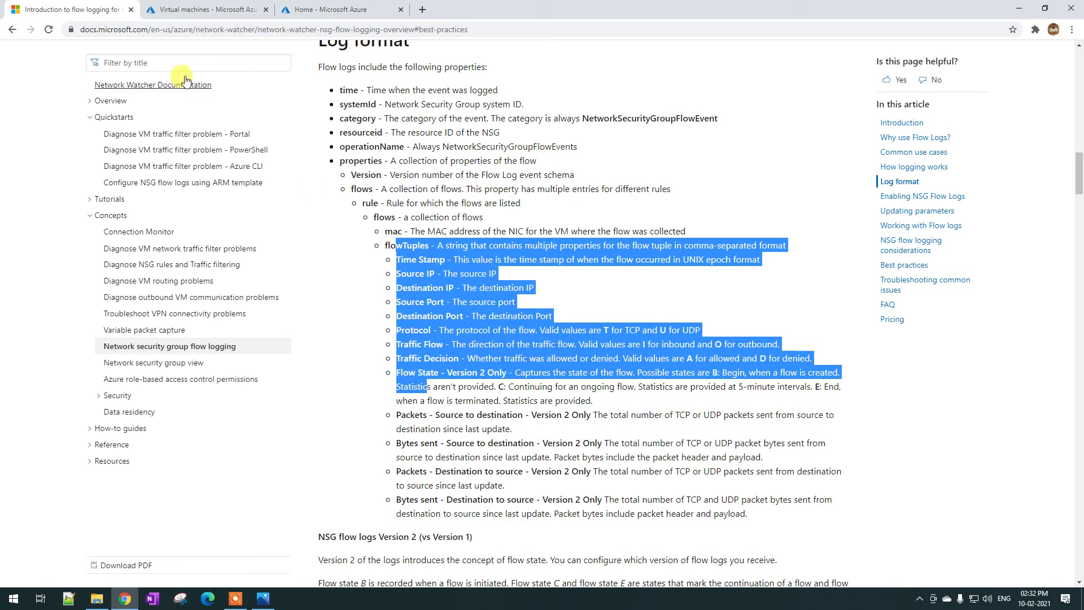
- Switch to the Azure portal's virtual machines list, look at vm3000, return to the list and switch to the portal's Home tab
left_click(201, 9)
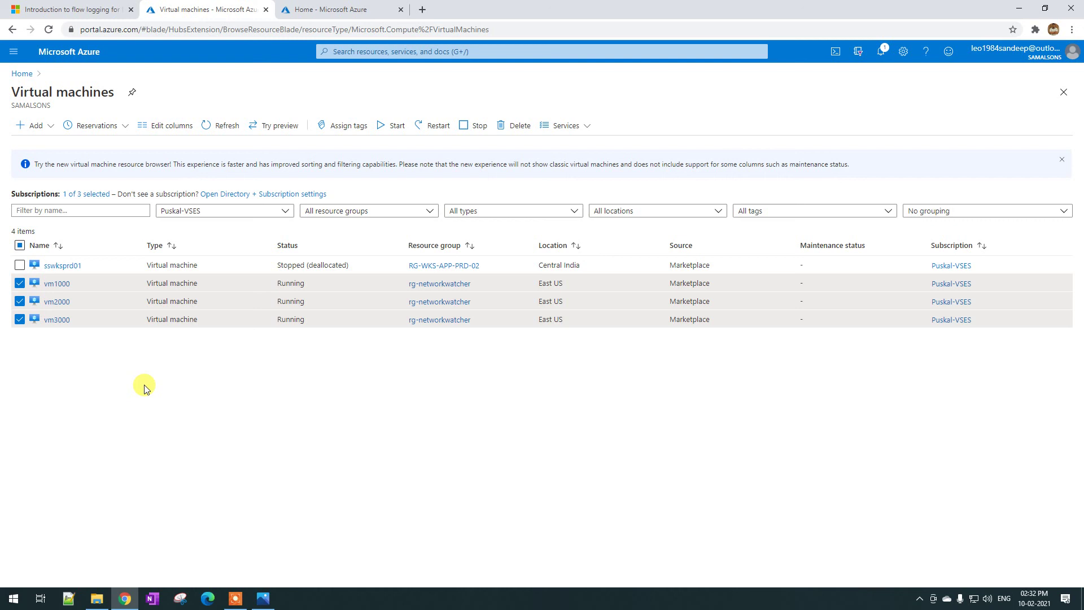
left_click(54, 320)
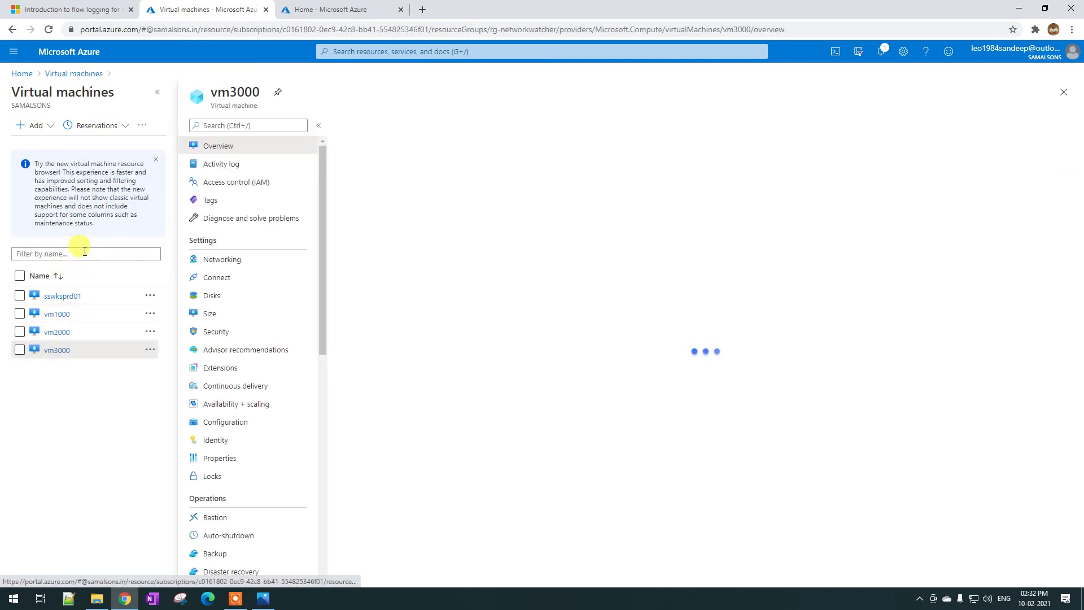
left_click(88, 74)
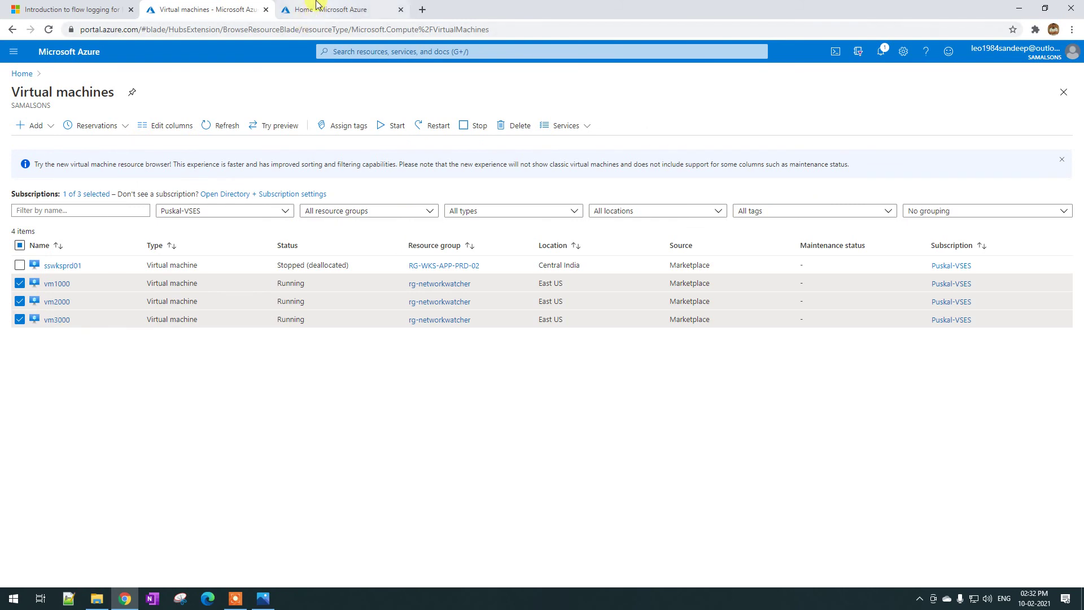
left_click(317, 7)
left_click(382, 51)
type("network")
key("BackSpace")
key("BackSpace")
key("BackSpace")
key("BackSpace")
key("BackSpace")
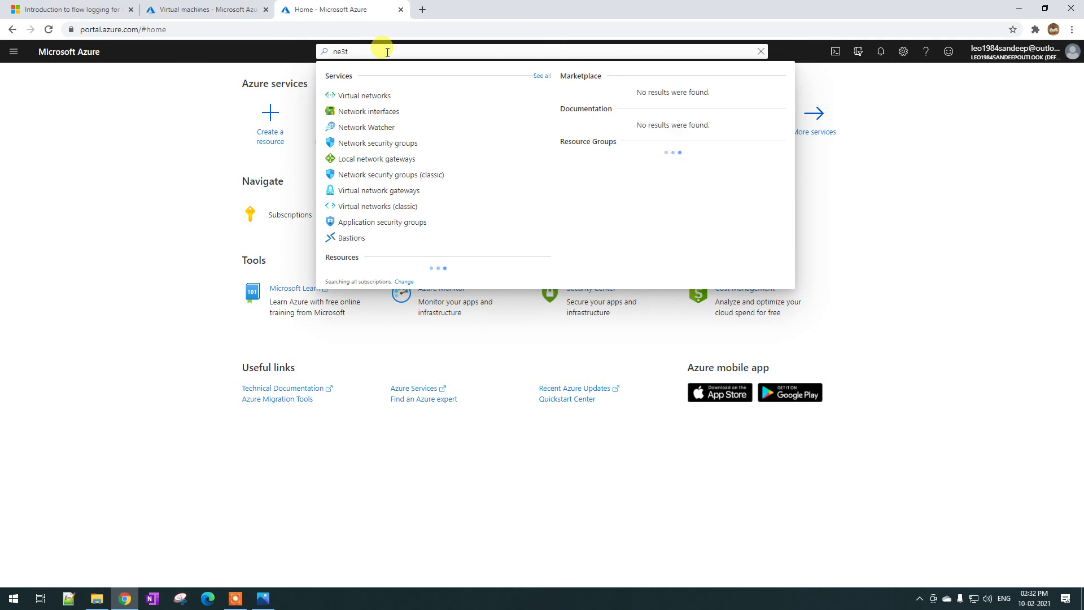
type("towr")
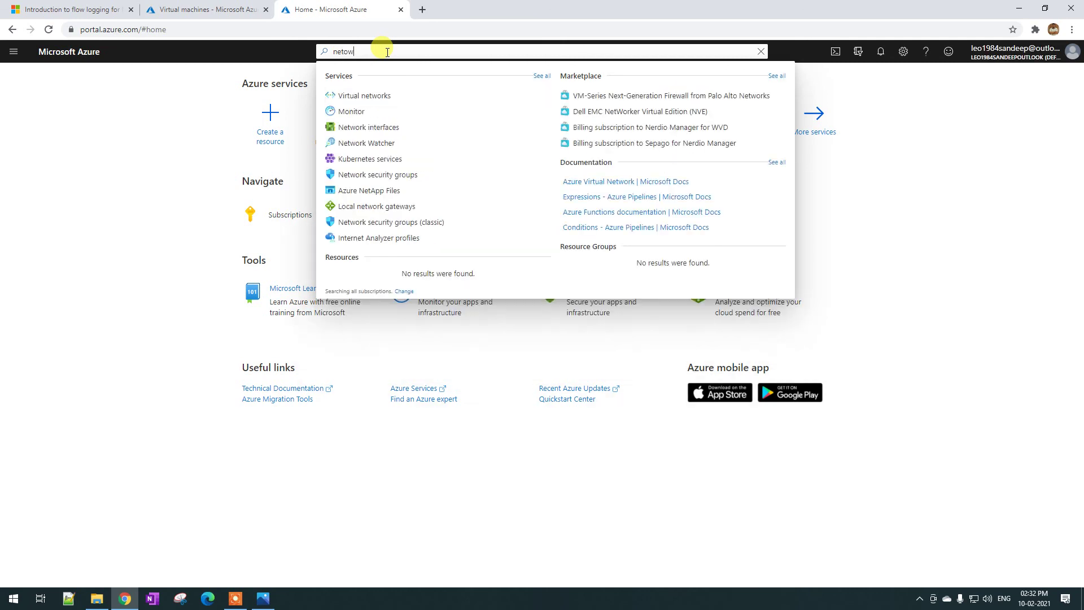
- Switch the Azure portal to the SAMALSONS directory
left_click(857, 55)
scroll(1006, 452, "down", 3)
left_click(945, 511)
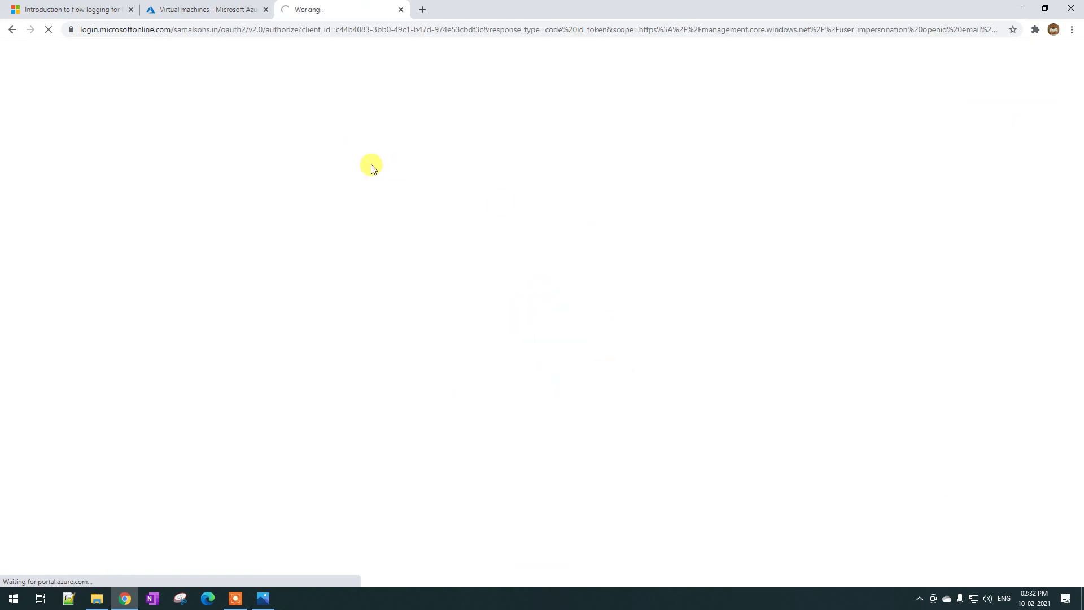
- Search the portal for "network", open Network Watcher and go to its NSG flow logs
left_click(401, 51)
type("network")
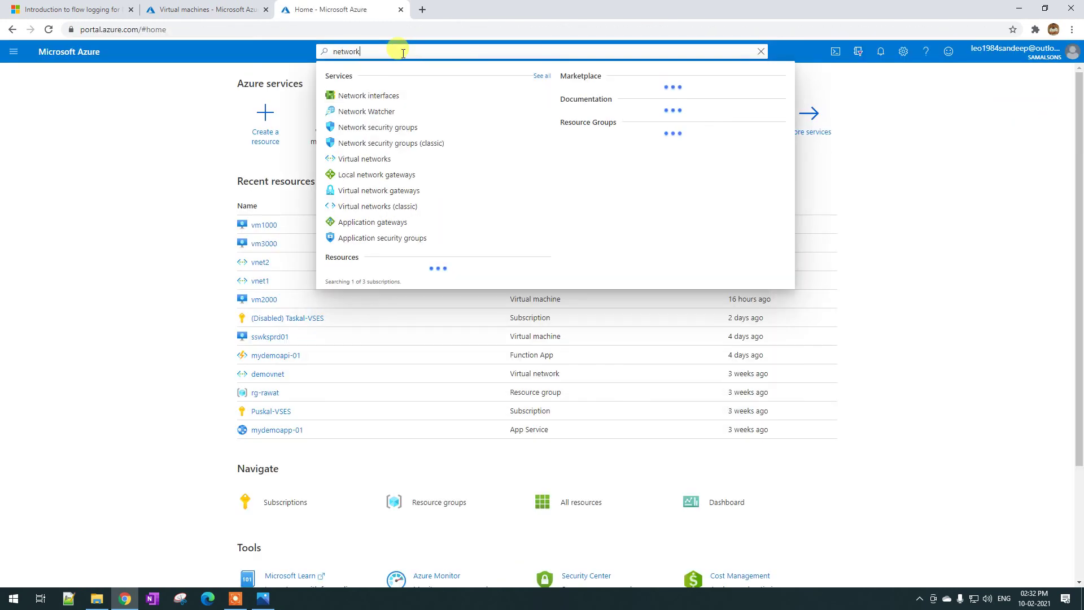
left_click(400, 111)
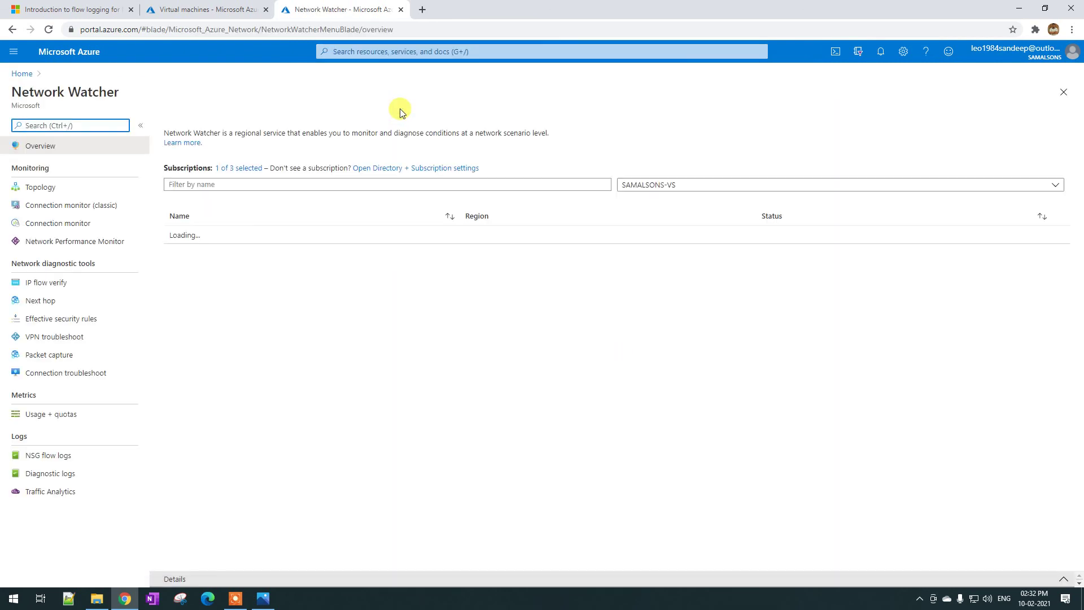
left_click_drag(6, 438, 36, 440)
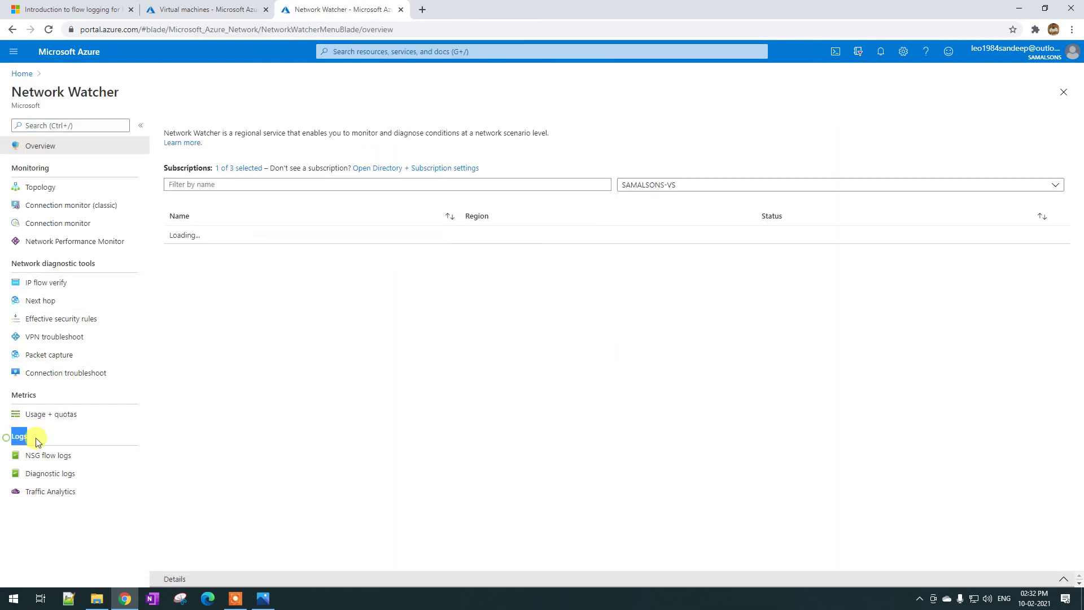
left_click(62, 455)
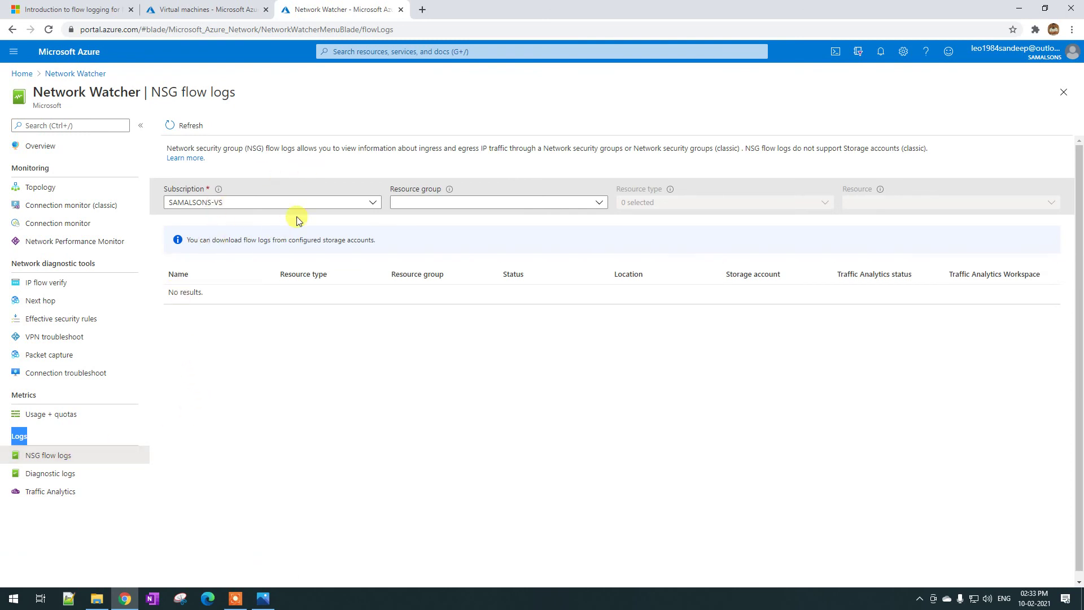
- Filter the NSG flow logs list to the Puskal-VSES subscription only
left_click(334, 205)
left_click(176, 241)
left_click(175, 262)
left_click(264, 355)
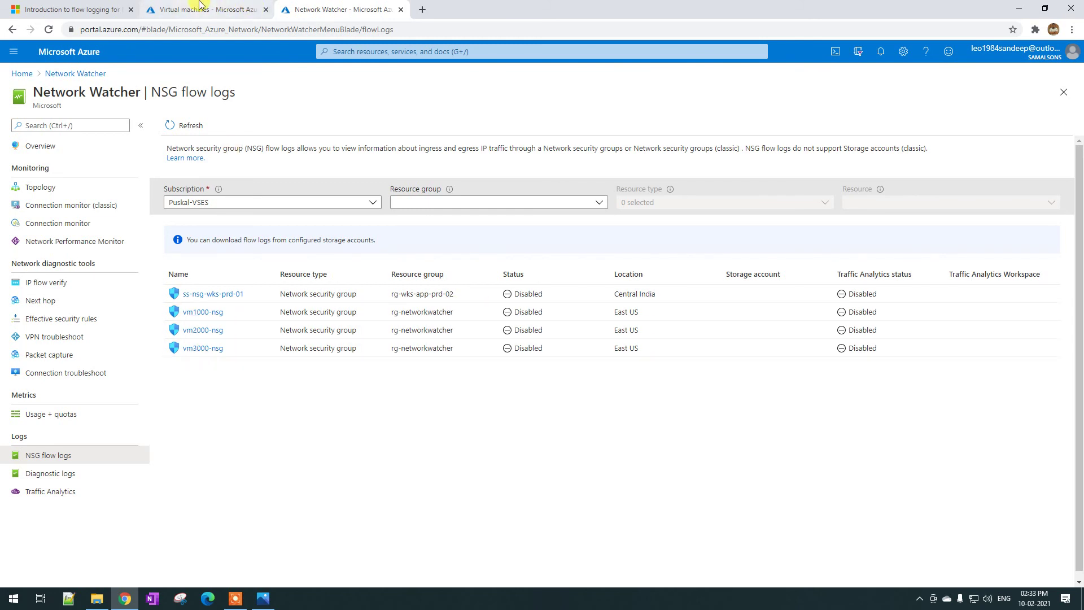
- Open the flow logs settings of vm3000-nsg, turn the flow logs status on and choose Version 2
left_click(208, 348)
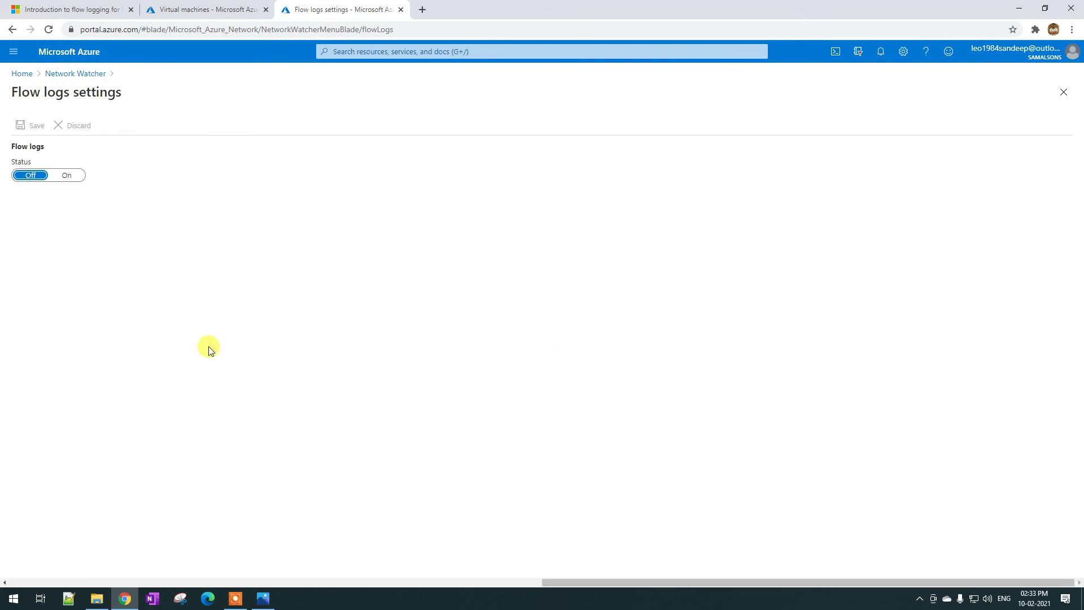
left_click(67, 175)
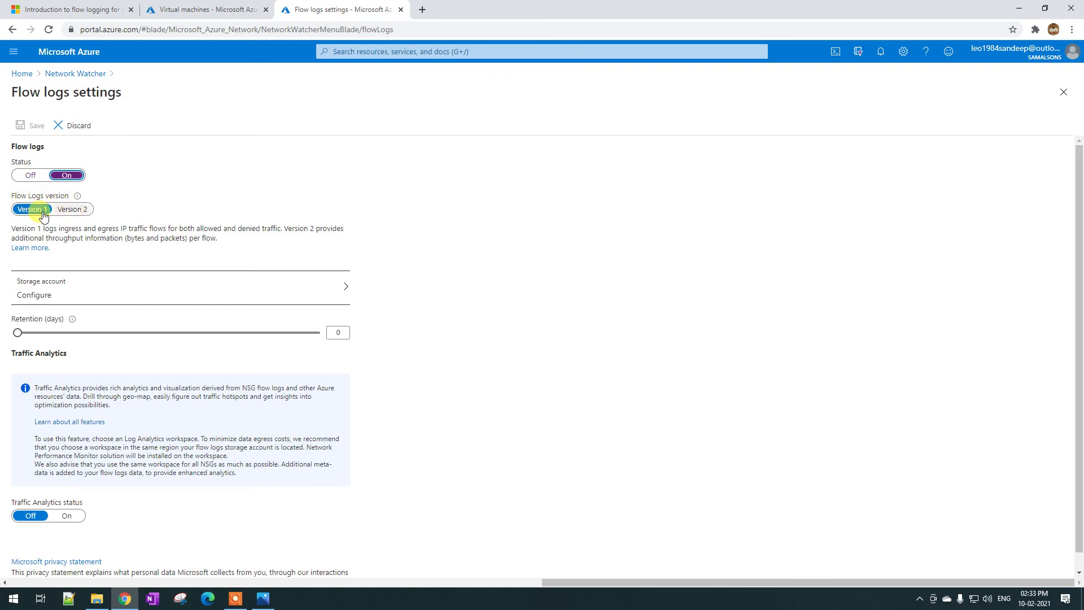
left_click(82, 212)
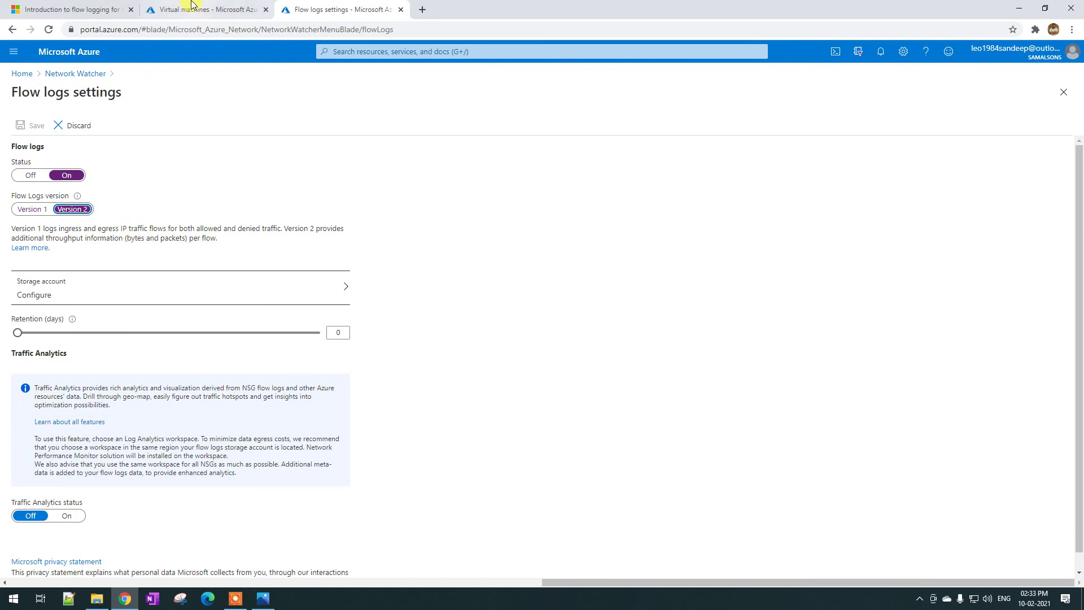
- Return to the flow logging article and check the log record key property, highlighting the traffic decision wording
left_click(73, 9)
scroll(669, 338, "up", 9)
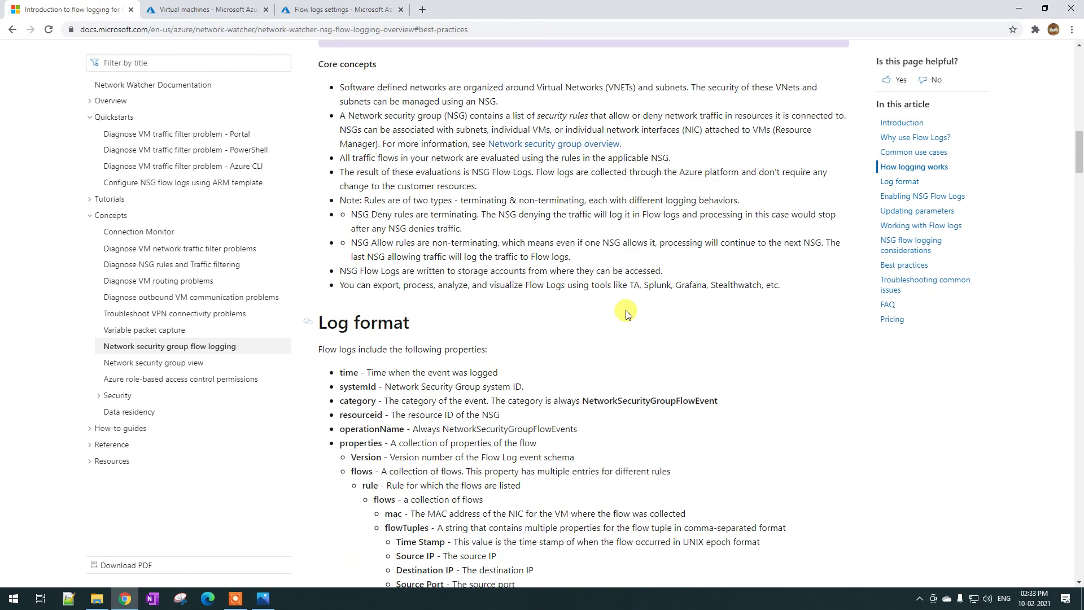
scroll(629, 304, "up", 2)
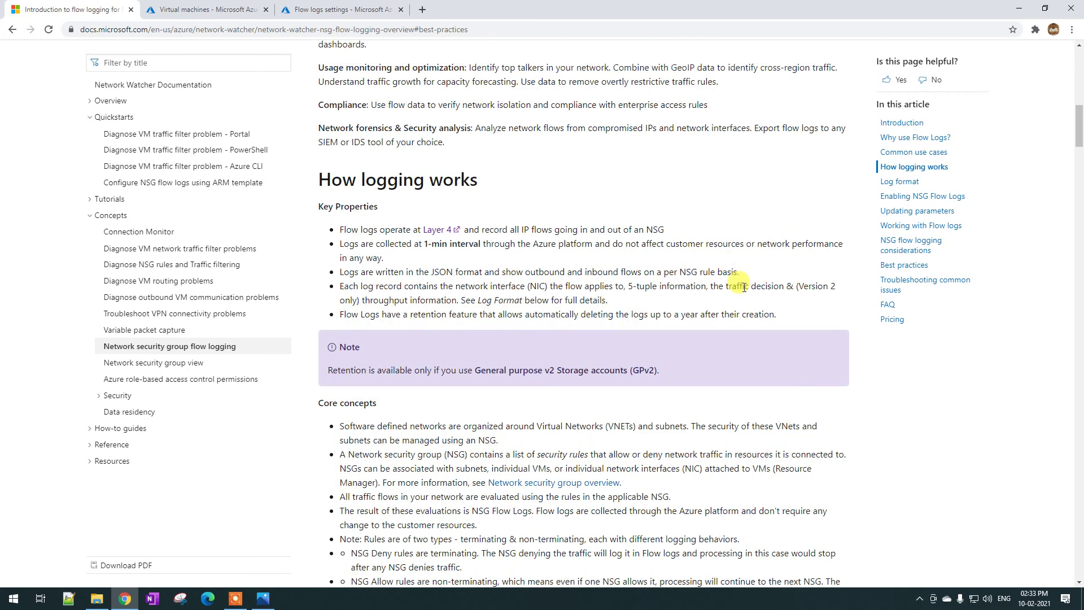
left_click_drag(731, 286, 784, 287)
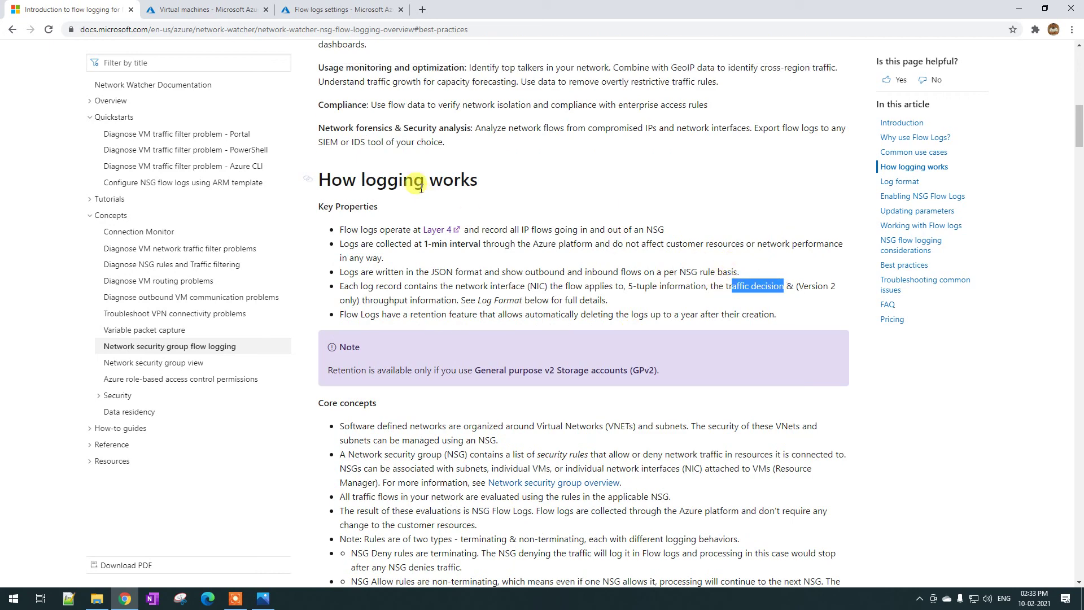
- Go back to the flow logs settings, inspect the storage account configuration and return without choosing an account
left_click(341, 9)
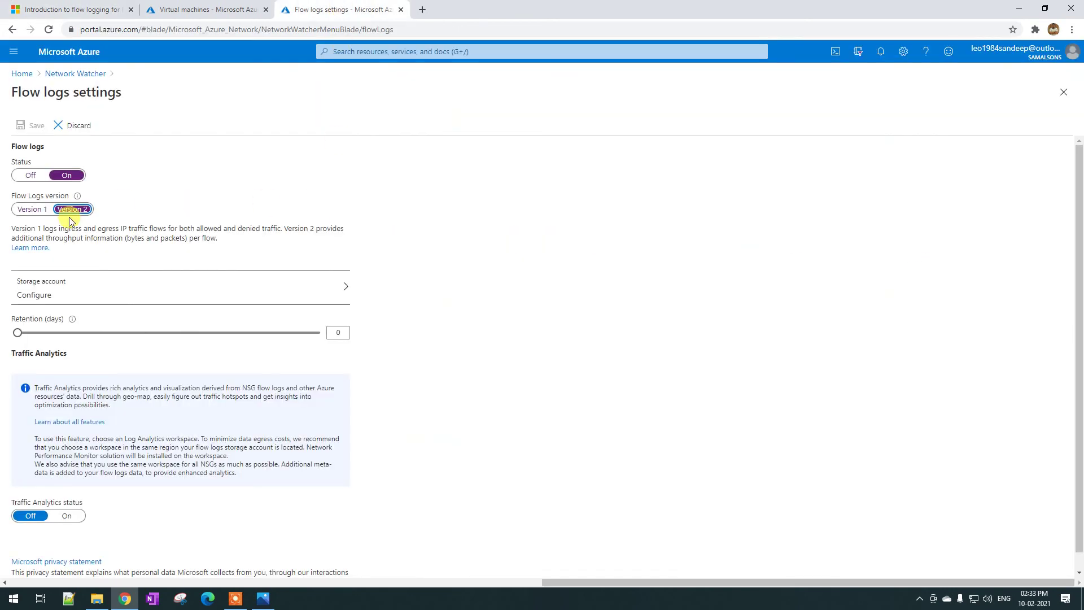
scroll(70, 222, "down", 1)
left_click(70, 282)
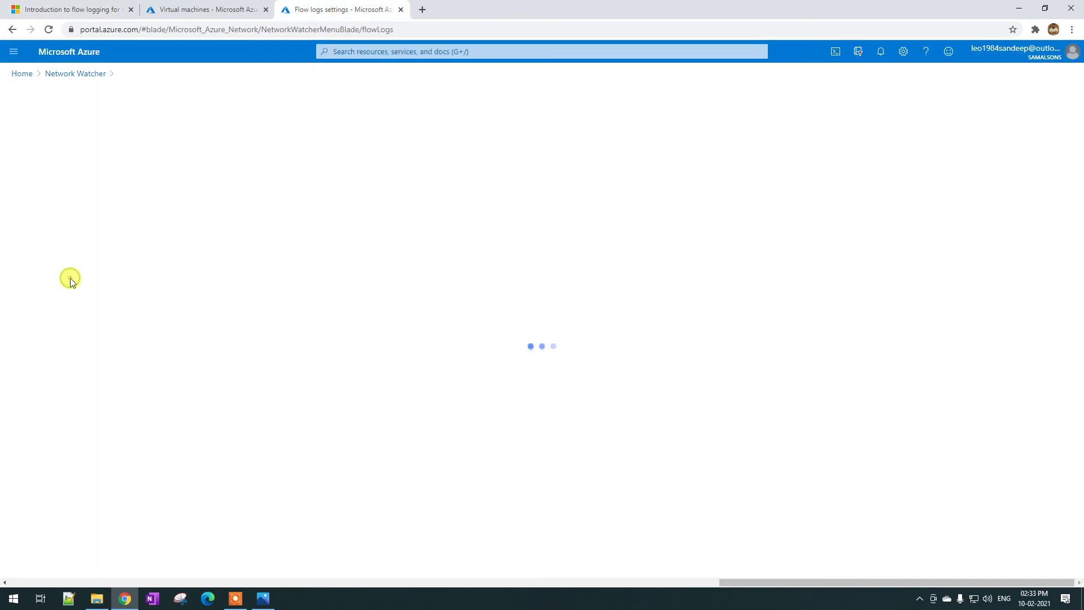
left_click(74, 254)
left_click(53, 287)
left_click(128, 75)
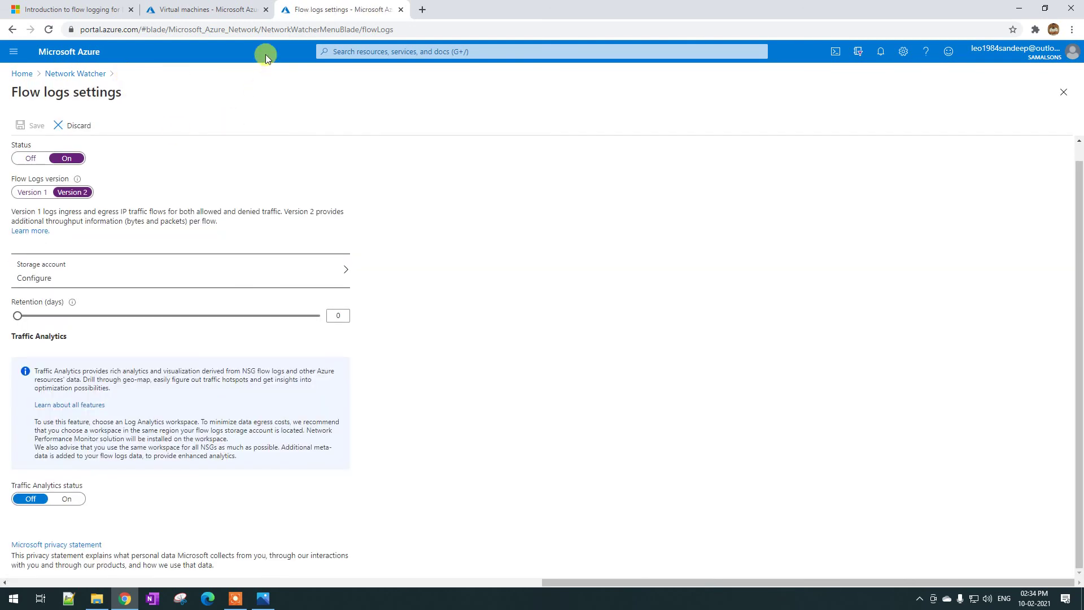
- In the portal tab showing virtual machines, search for "storage", open Storage accounts and start creating a storage account
left_click(181, 9)
left_click(410, 53)
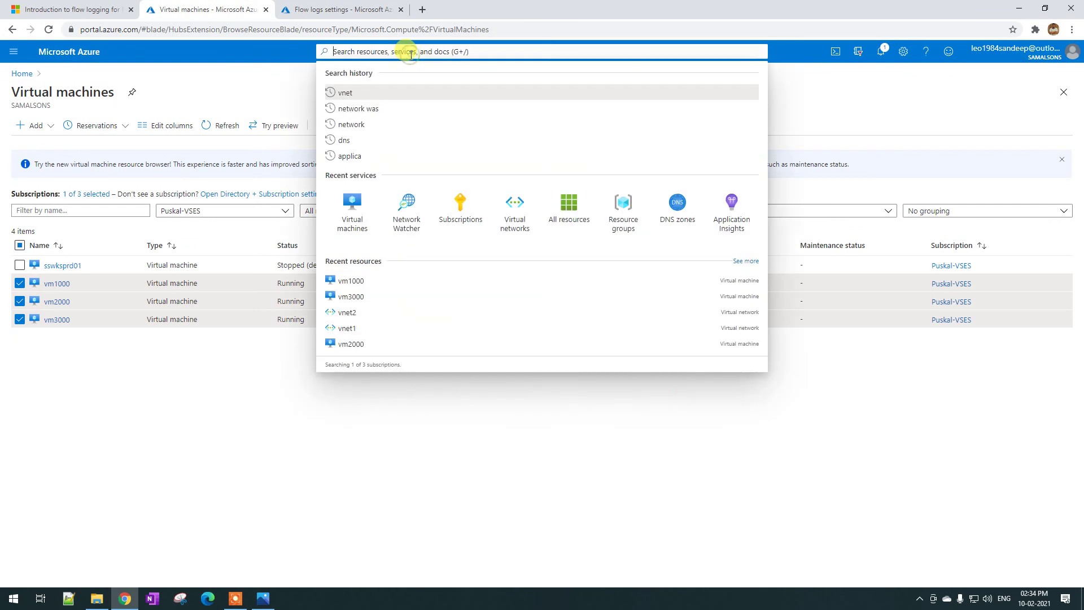
type("storage")
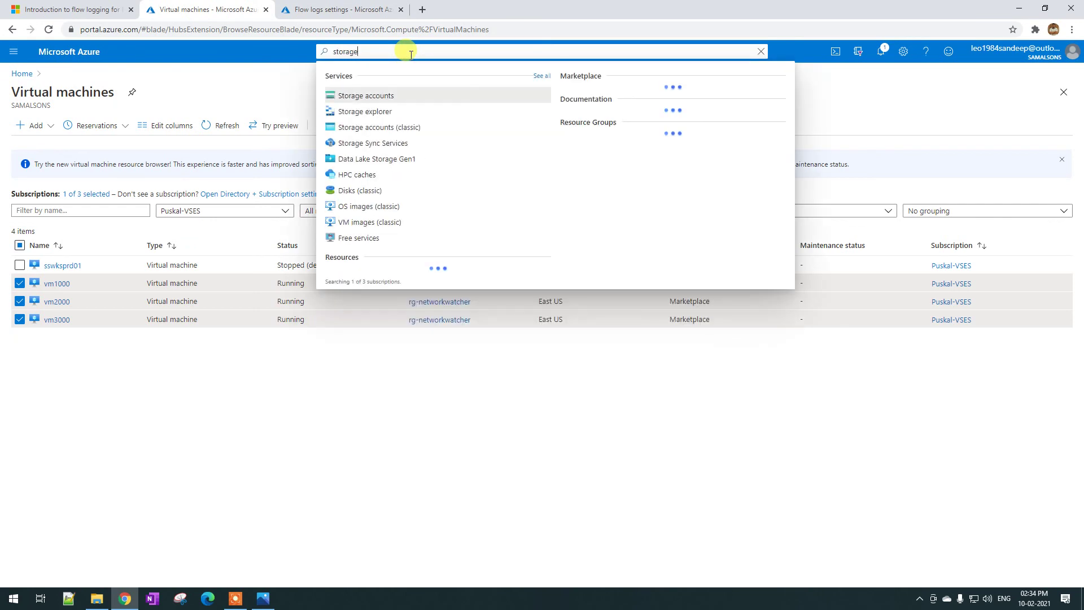
left_click(369, 95)
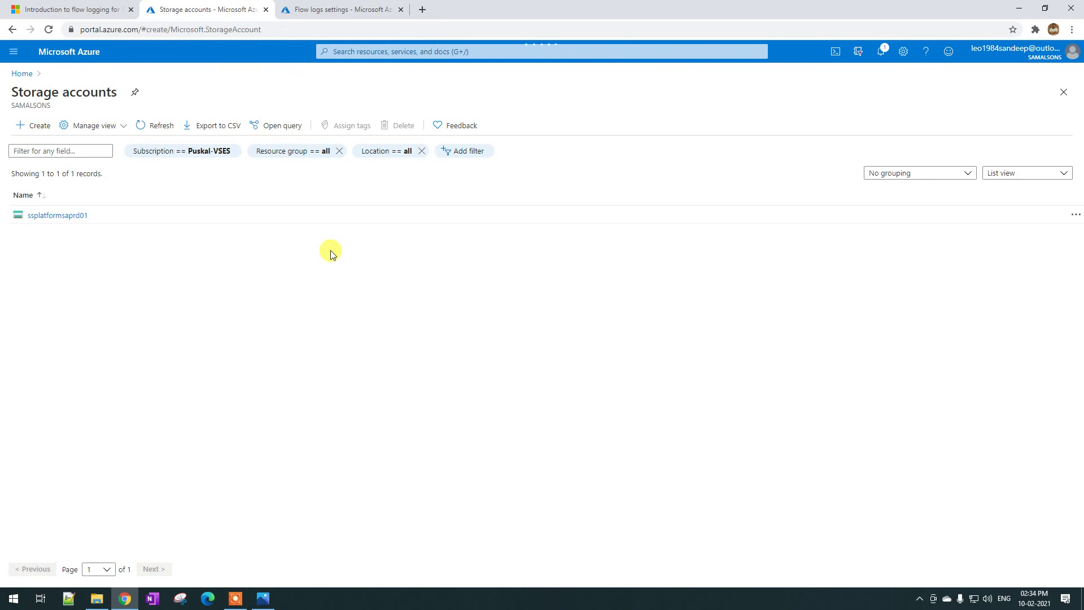
left_click(33, 126)
- Set the new storage account's resource group to rg-networkwatcher and its name to nsgstorage200000
left_click(186, 277)
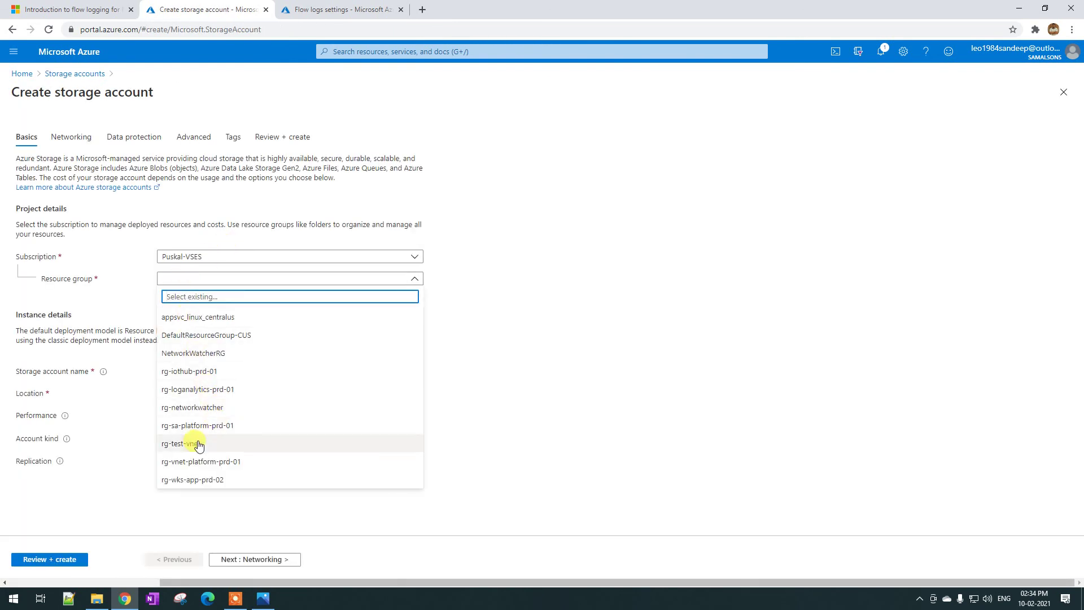
left_click(200, 407)
left_click(209, 371)
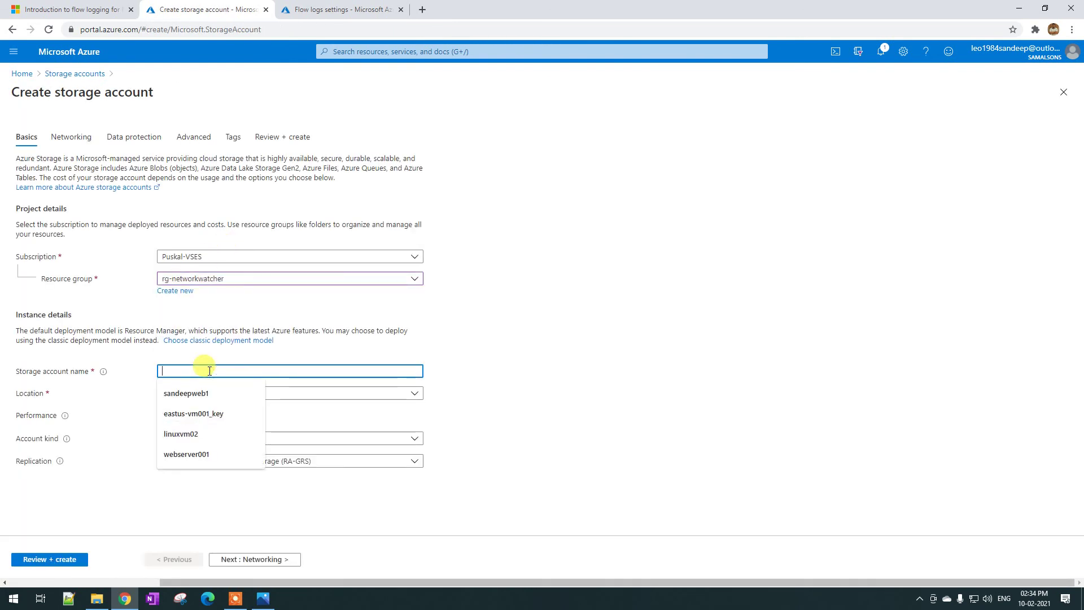
type("nsgstorag")
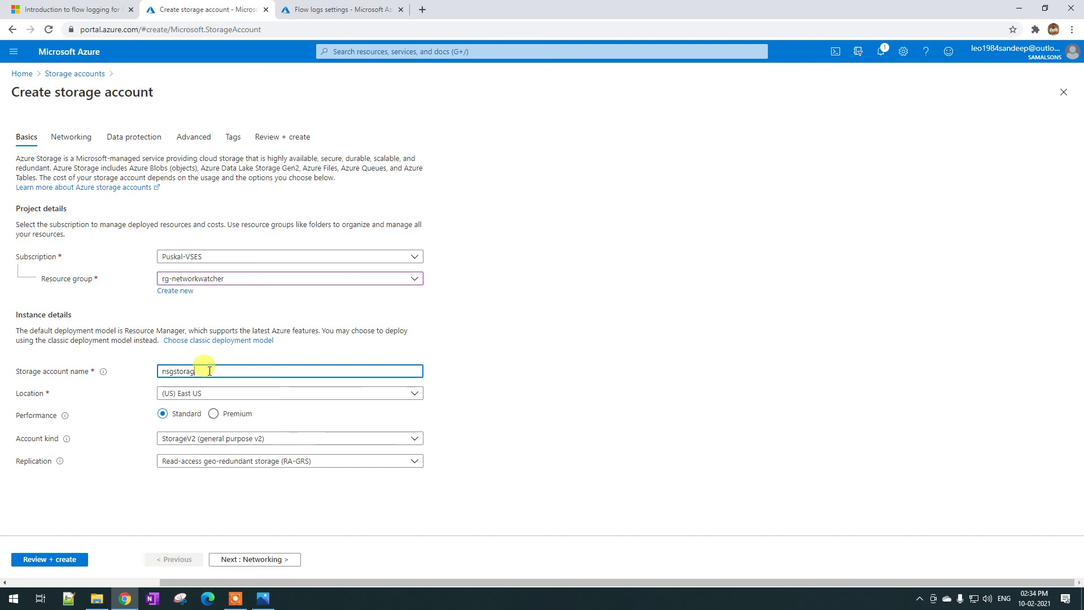
type("e2001")
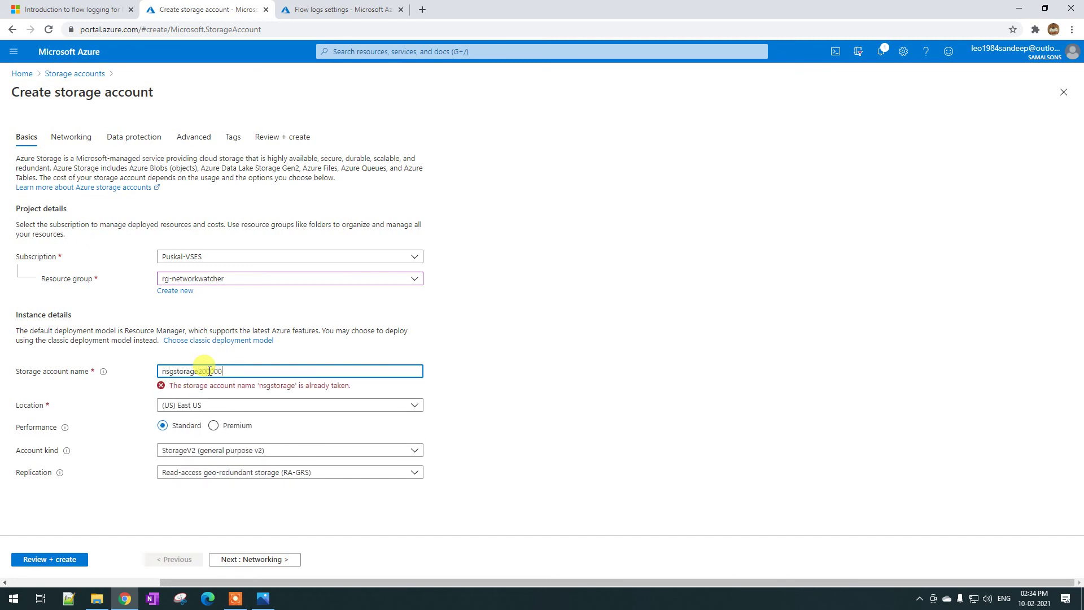
left_click(194, 393)
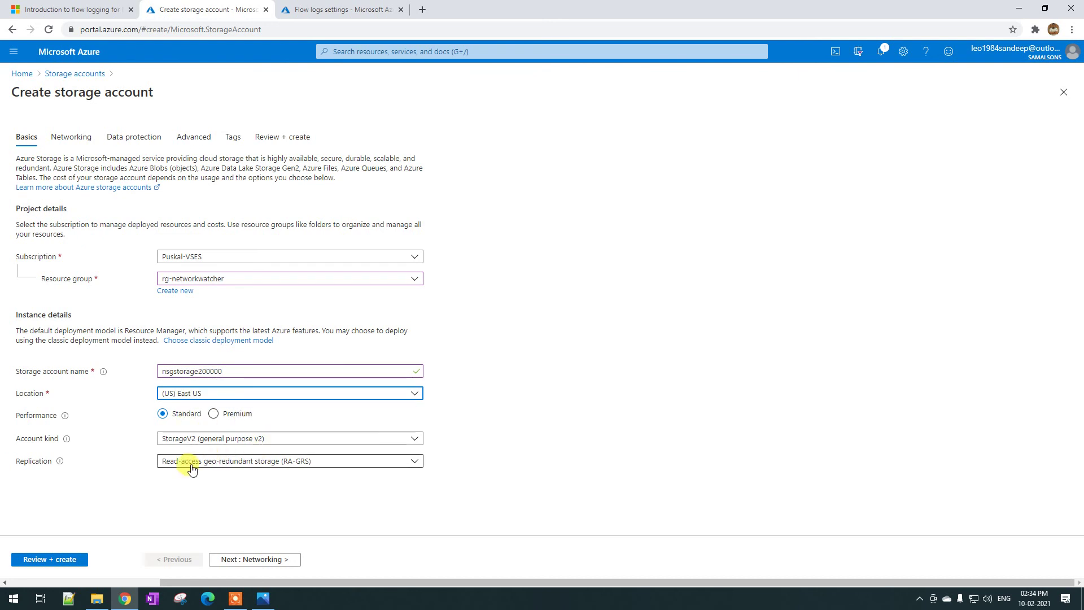
- Set replication to Locally-redundant storage (LRS), create the storage account with default networking and data protection, and open the deployed resource
left_click(215, 462)
left_click(222, 356)
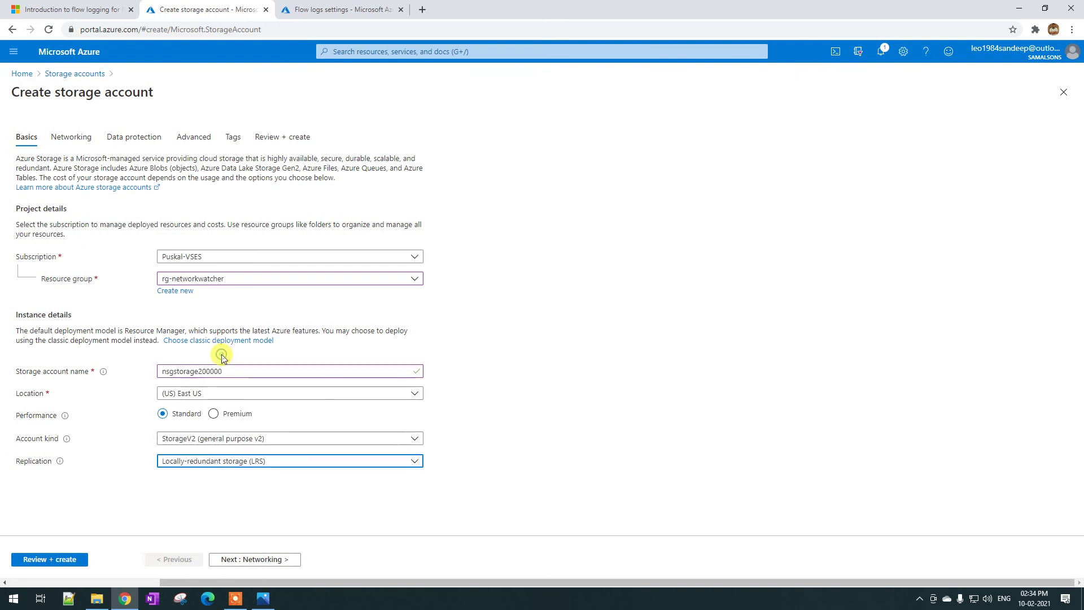
left_click(235, 561)
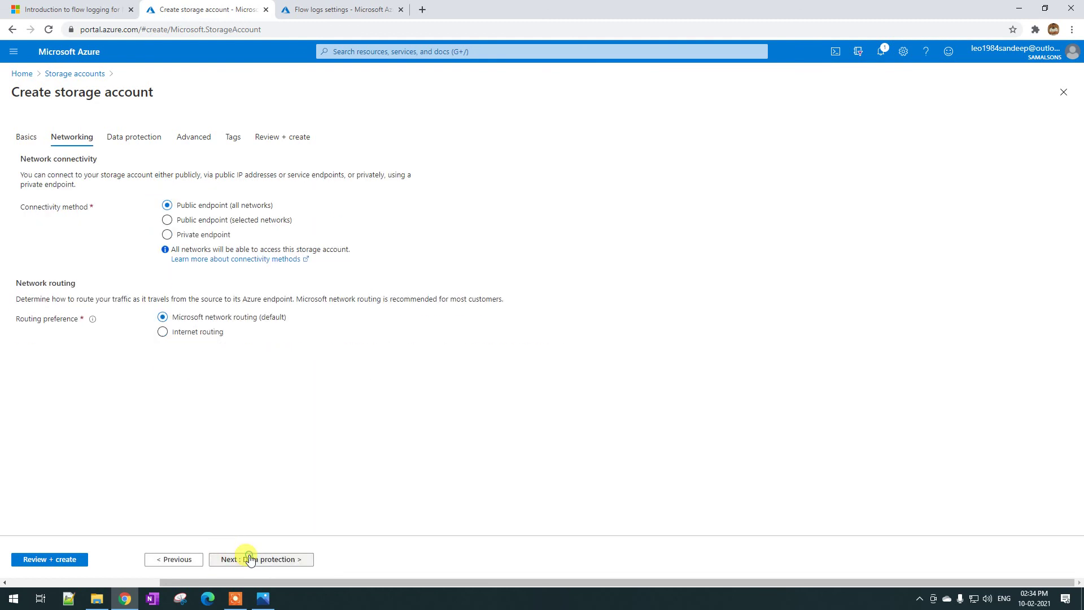
left_click(255, 558)
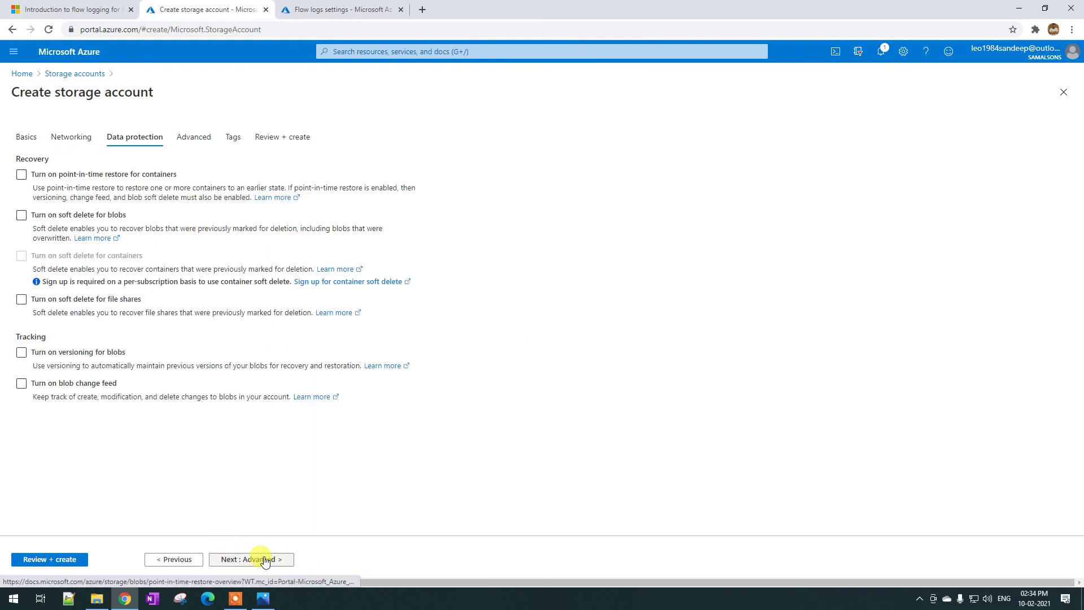
left_click(62, 560)
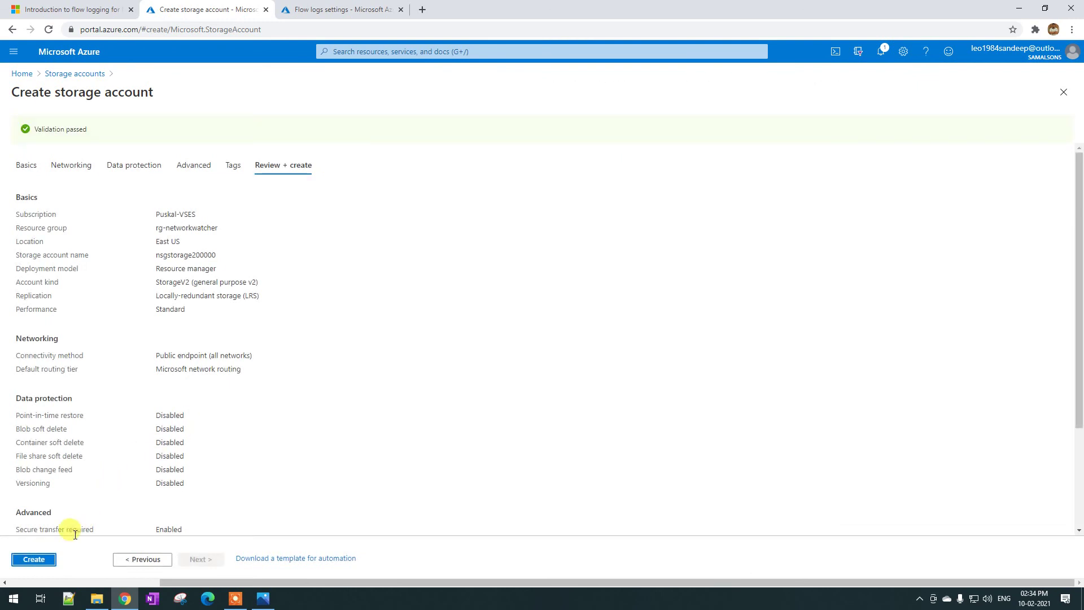
left_click(34, 559)
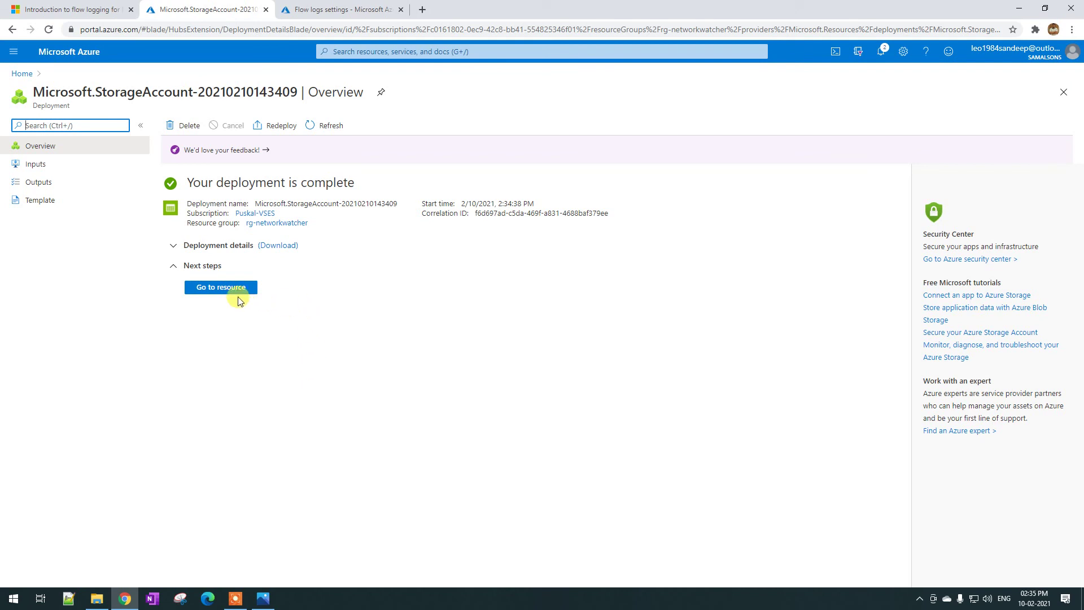
left_click(221, 287)
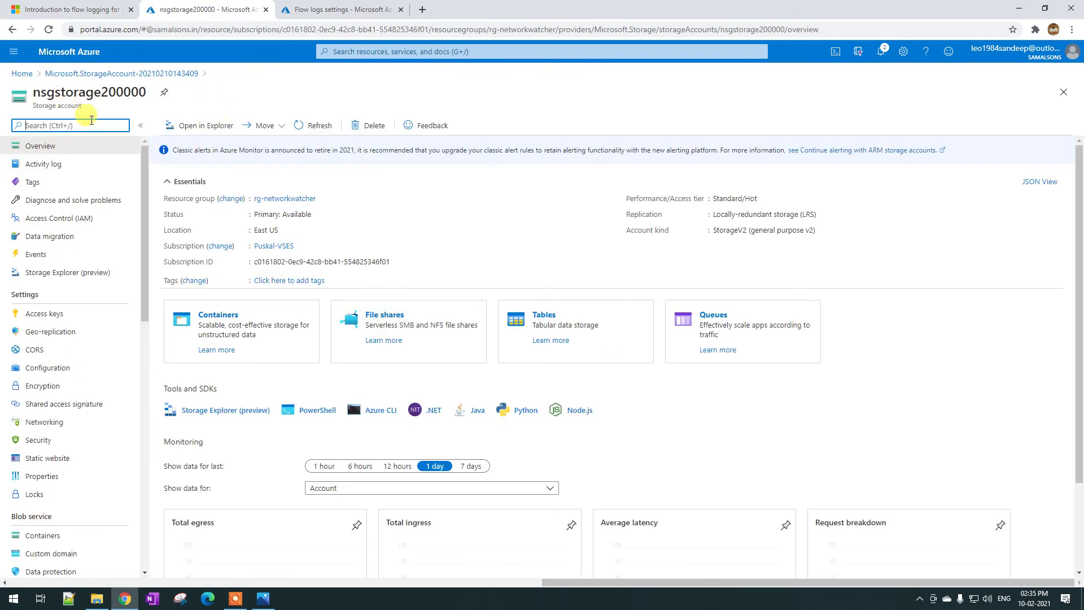
- Return to the flow logs settings, check the subscriptions offered for the storage account, and discard the unsaved edits
left_click(325, 7)
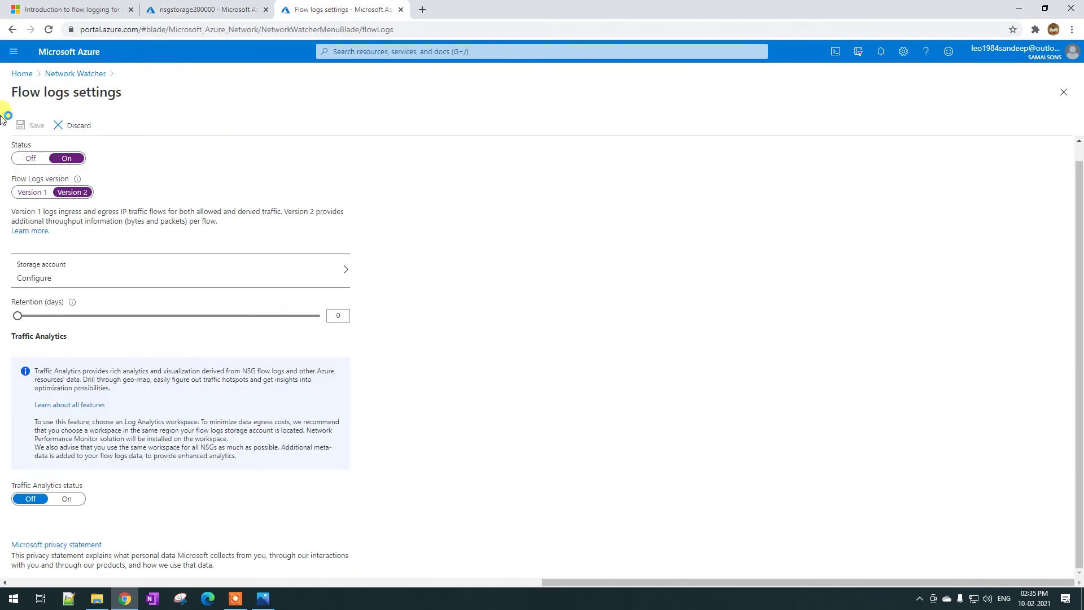
left_click(52, 280)
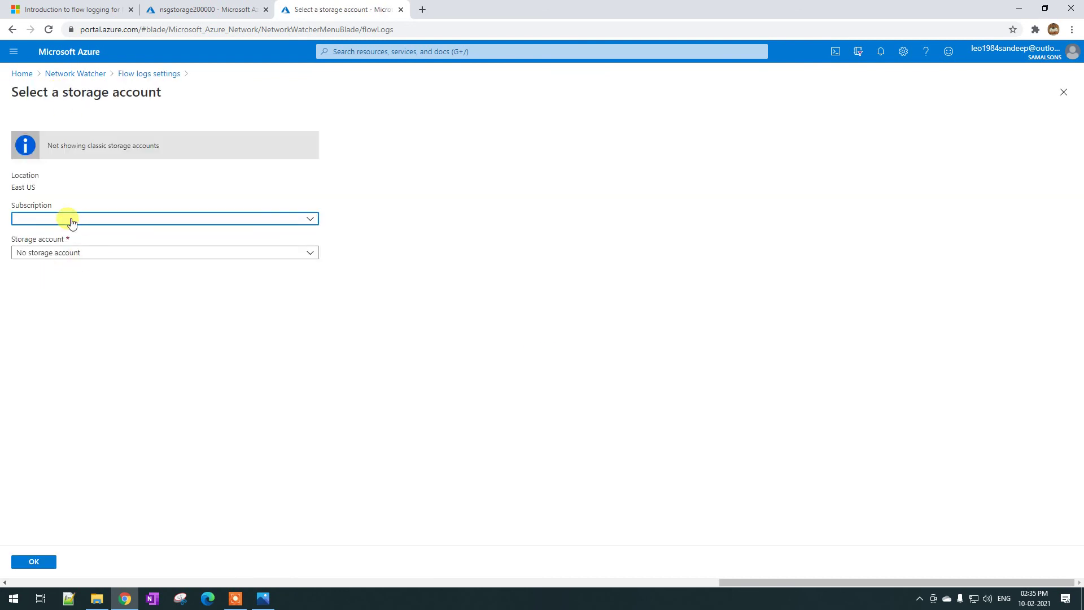
left_click(71, 221)
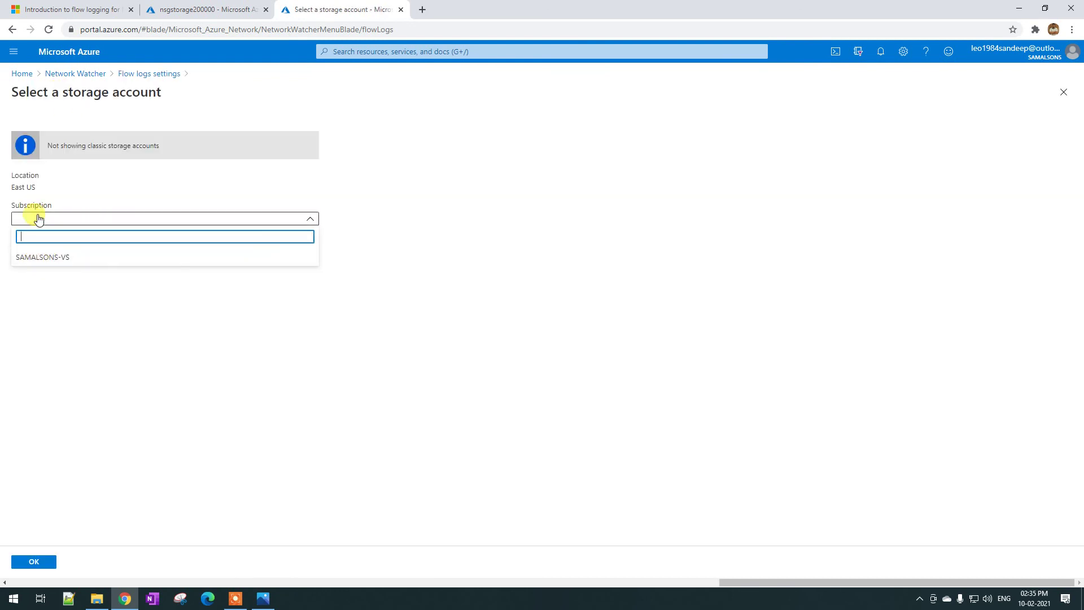
left_click(80, 73)
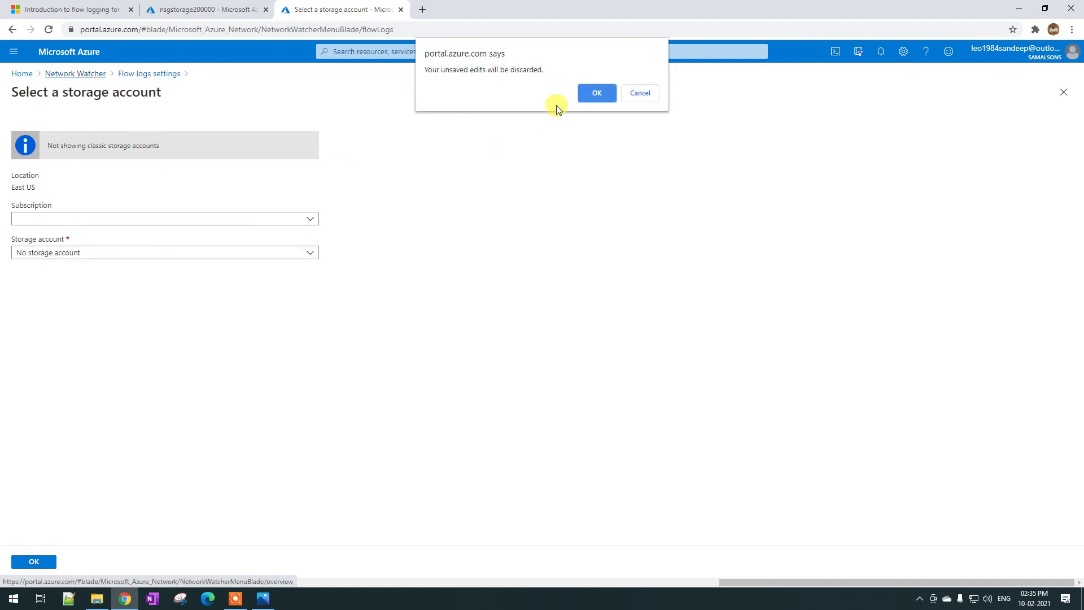
left_click(590, 90)
- Filter the NSG flow logs list by both the Puskal-VSES and SAMALSONS-VS subscriptions
left_click(424, 210)
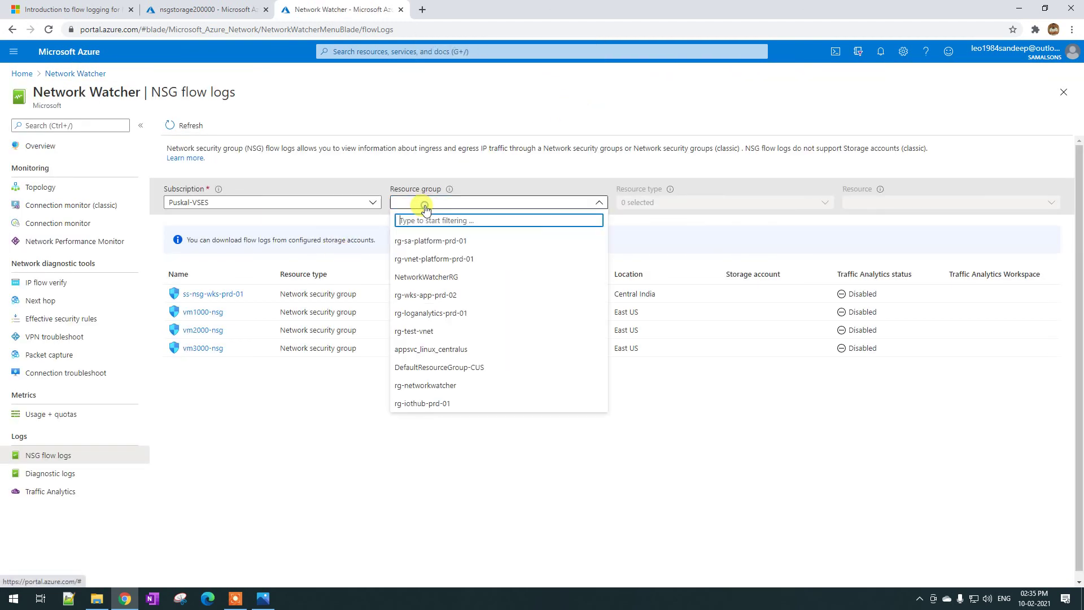
left_click(307, 203)
left_click(174, 259)
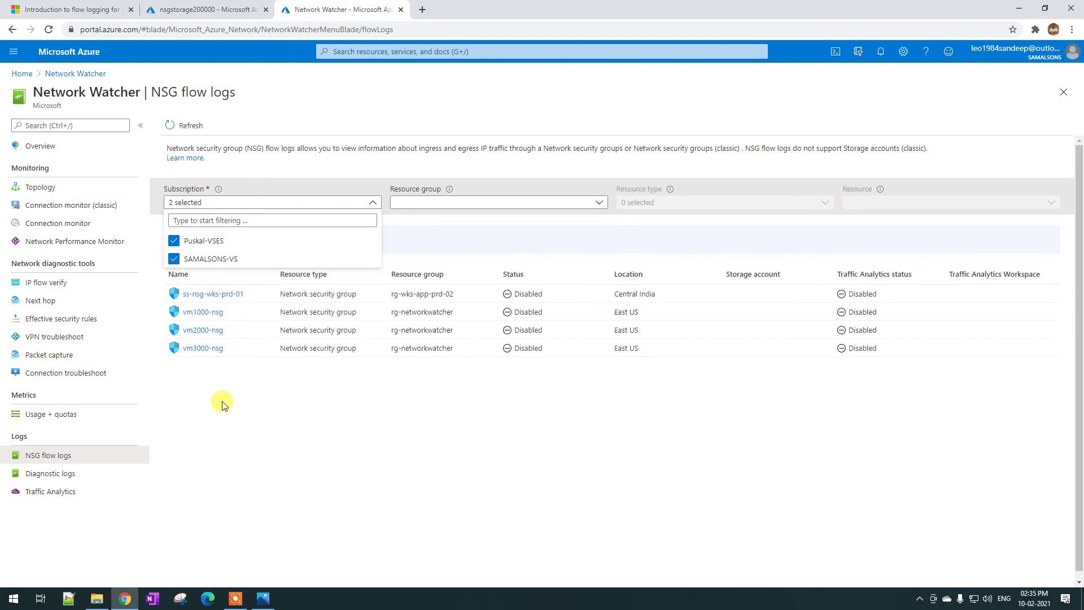
left_click(247, 422)
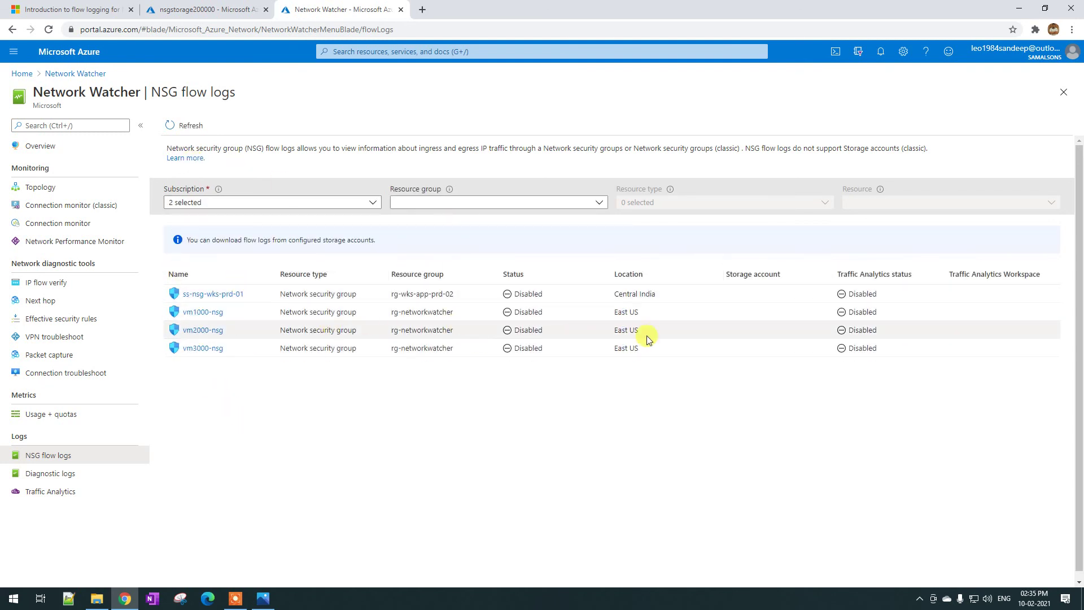
- Turn on flow logs for vm3000-nsg, try to choose a storage account subscription, and discard the unsaved settings
left_click(202, 349)
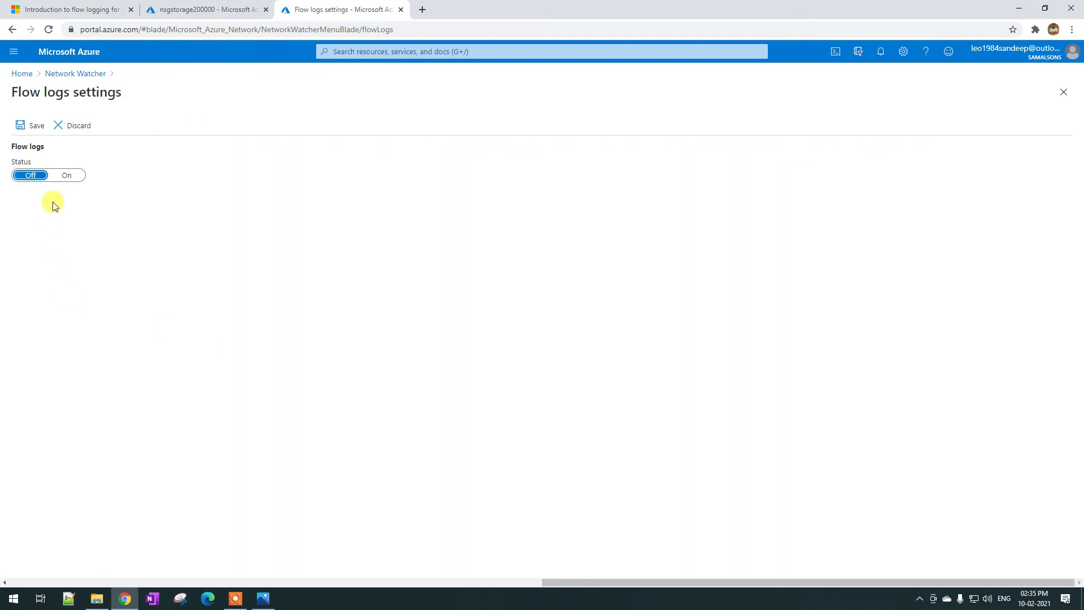
left_click(65, 175)
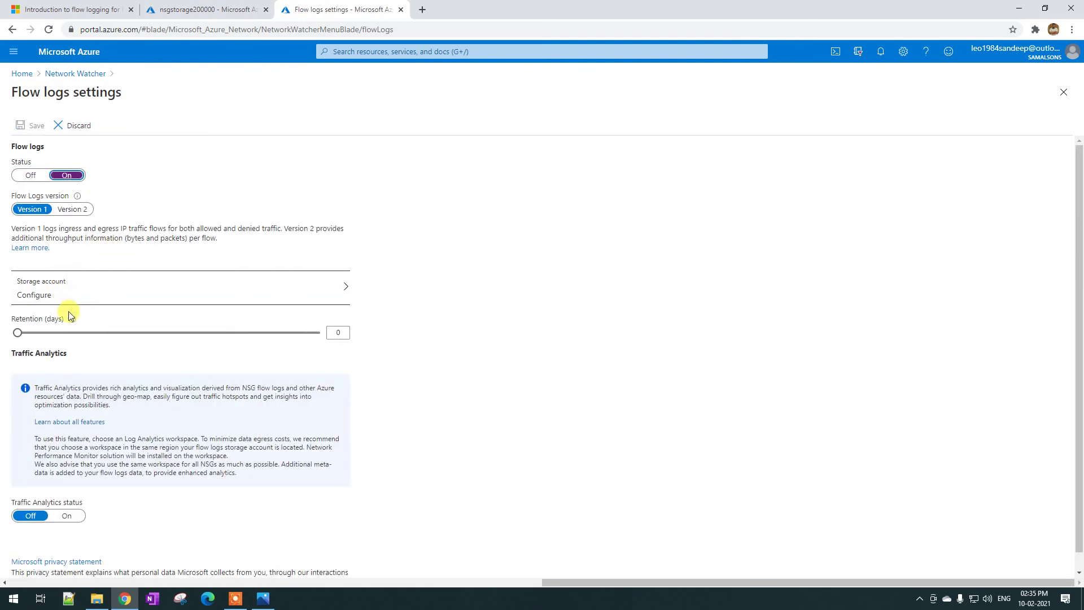
left_click(66, 291)
left_click(76, 219)
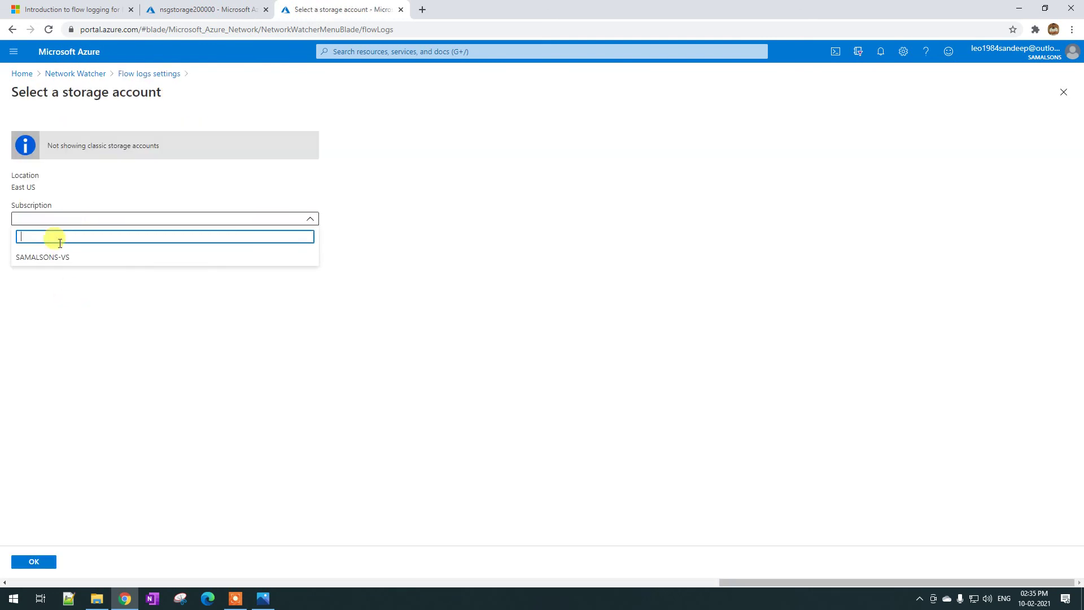
left_click(472, 232)
left_click(76, 76)
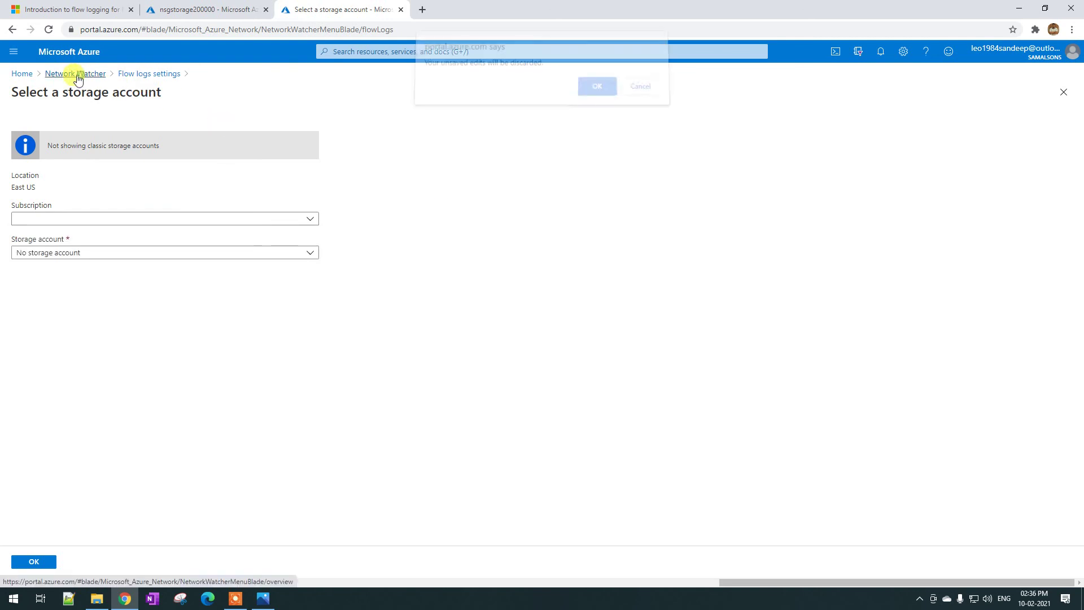
left_click(590, 88)
- Open Subscriptions from the portal home, list all subscriptions regardless of the global filter, and inspect the role filter options
left_click(23, 74)
left_click(444, 142)
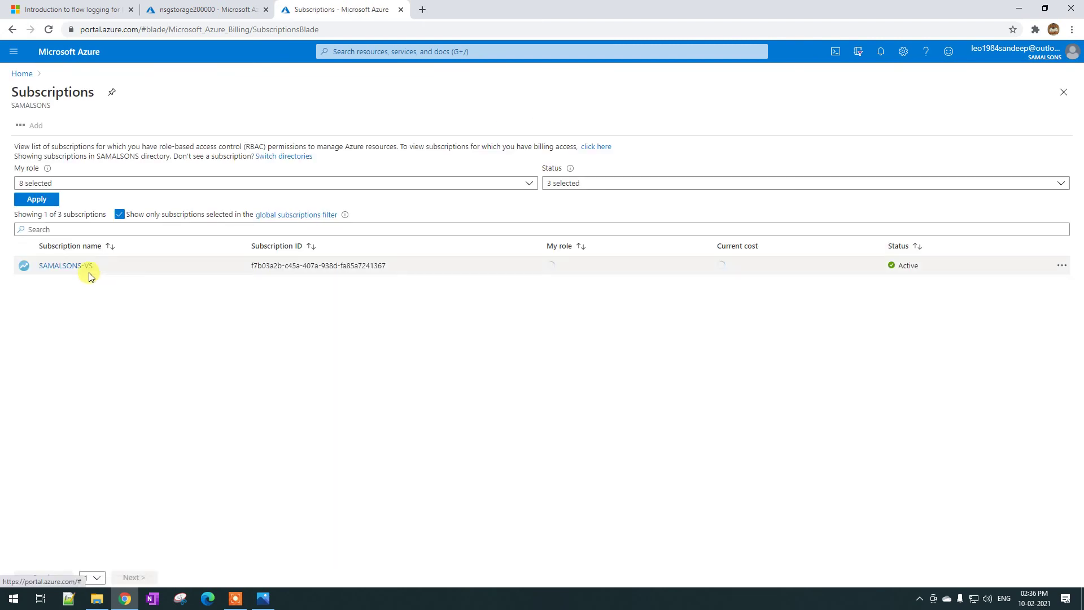
left_click(119, 214)
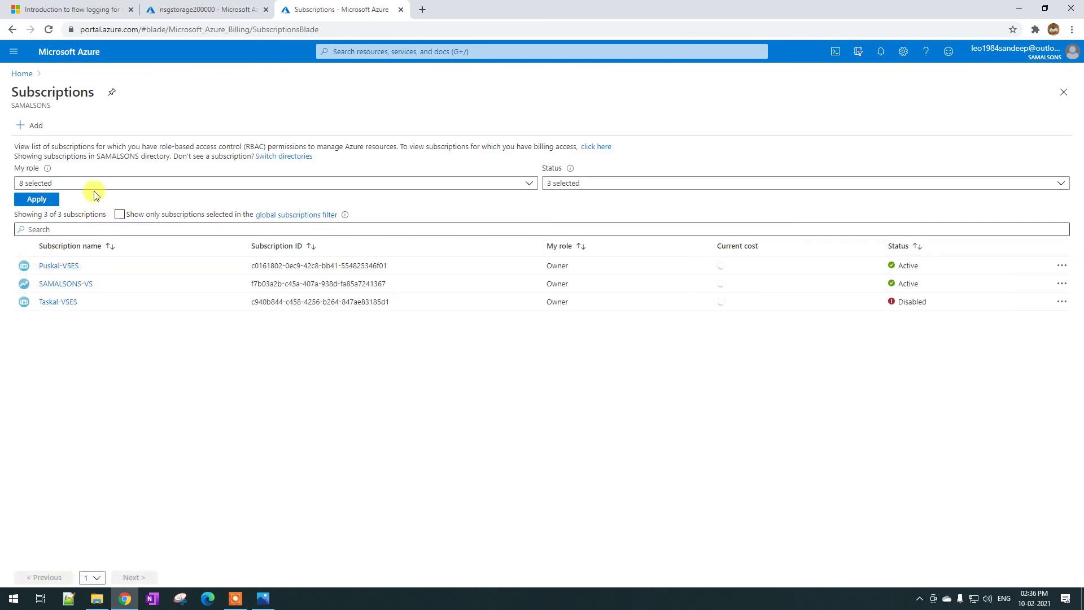
left_click(359, 185)
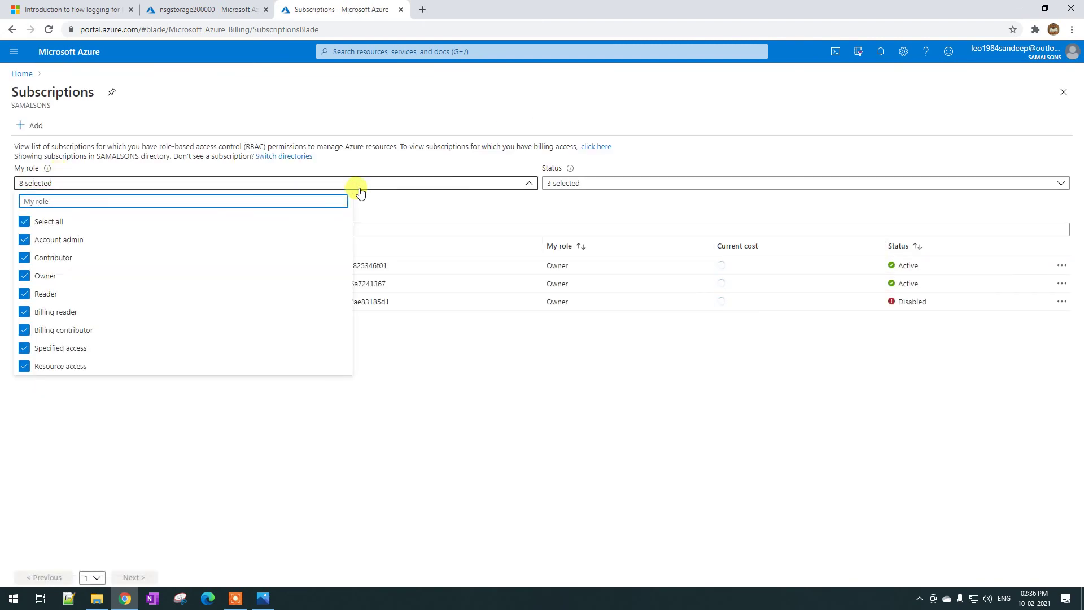
- Open Virtual machines from the portal home and set its subscription filter to all subscriptions
left_click(17, 74)
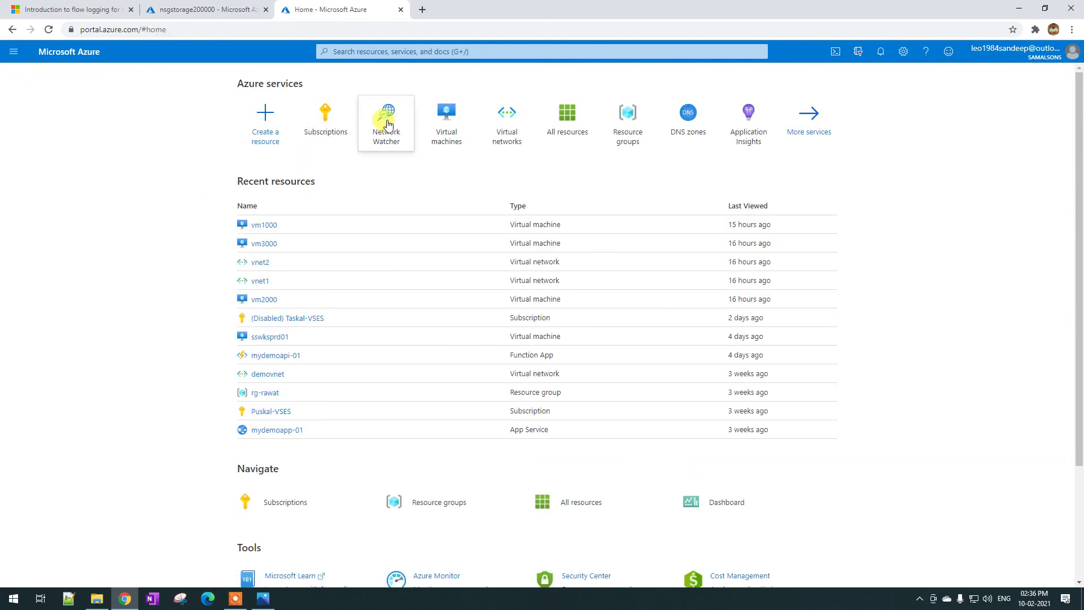
left_click(438, 126)
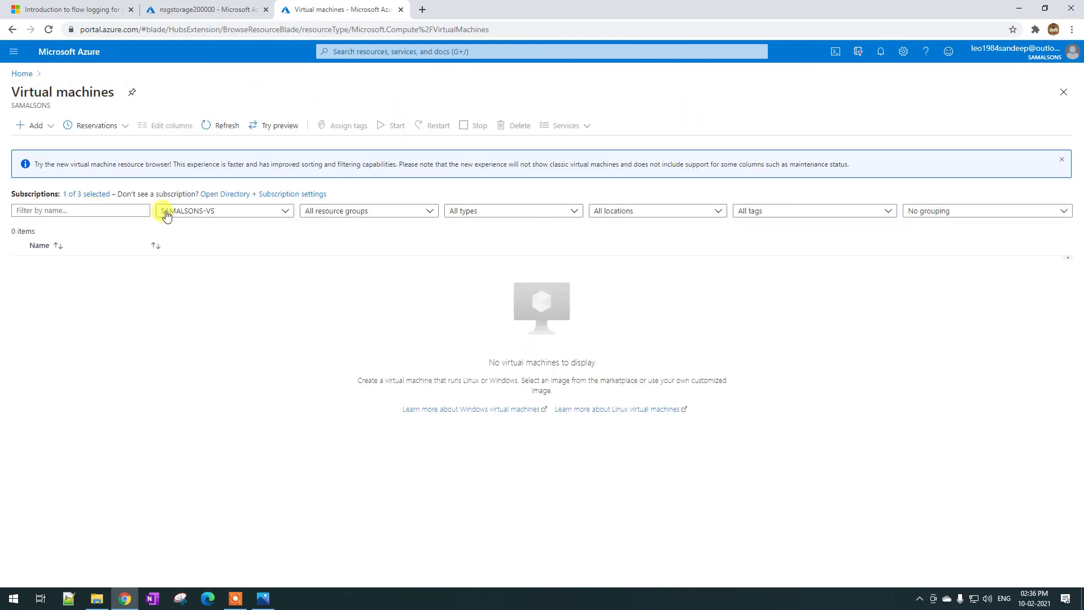
left_click(197, 210)
left_click(181, 249)
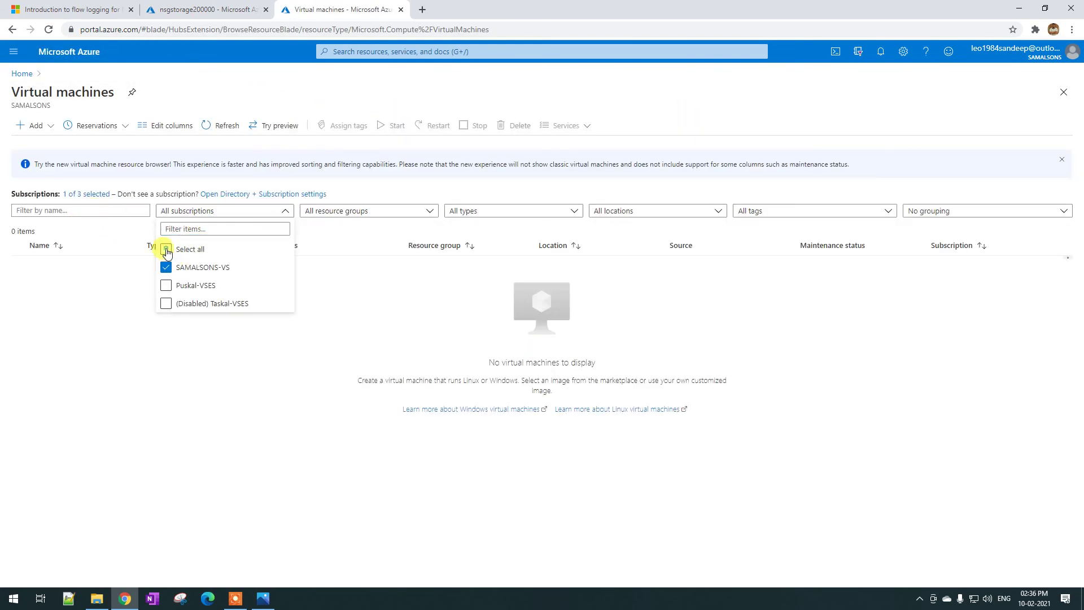
left_click(207, 373)
- Reopen NSG flow logs in Network Watcher, turn on flow logs for vm3000-nsg, and choose Puskal-VSES as the storage account's subscription
left_click(22, 73)
left_click(442, 124)
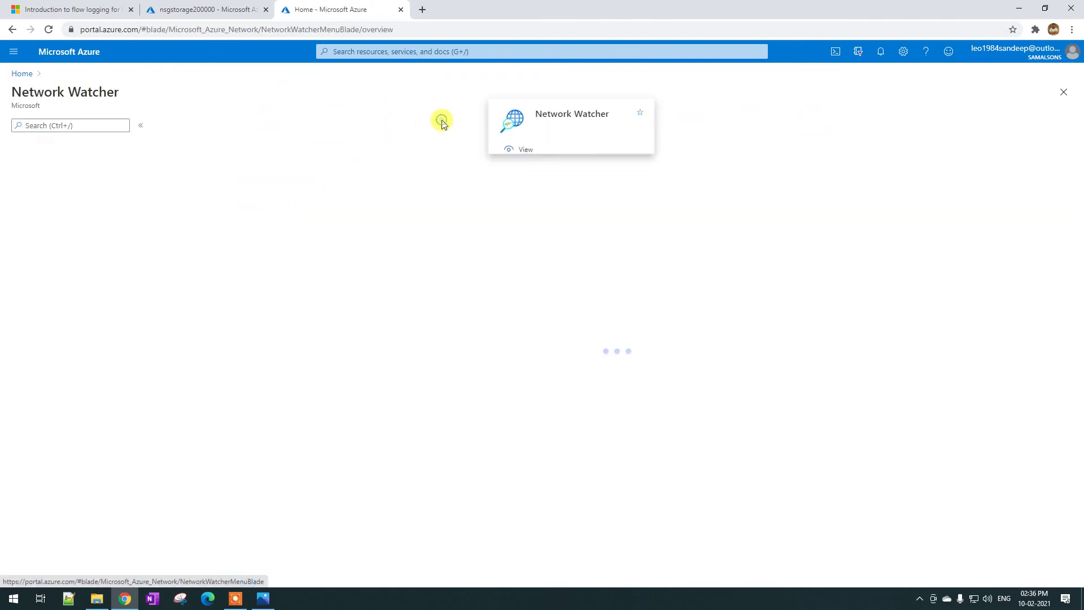
left_click(72, 455)
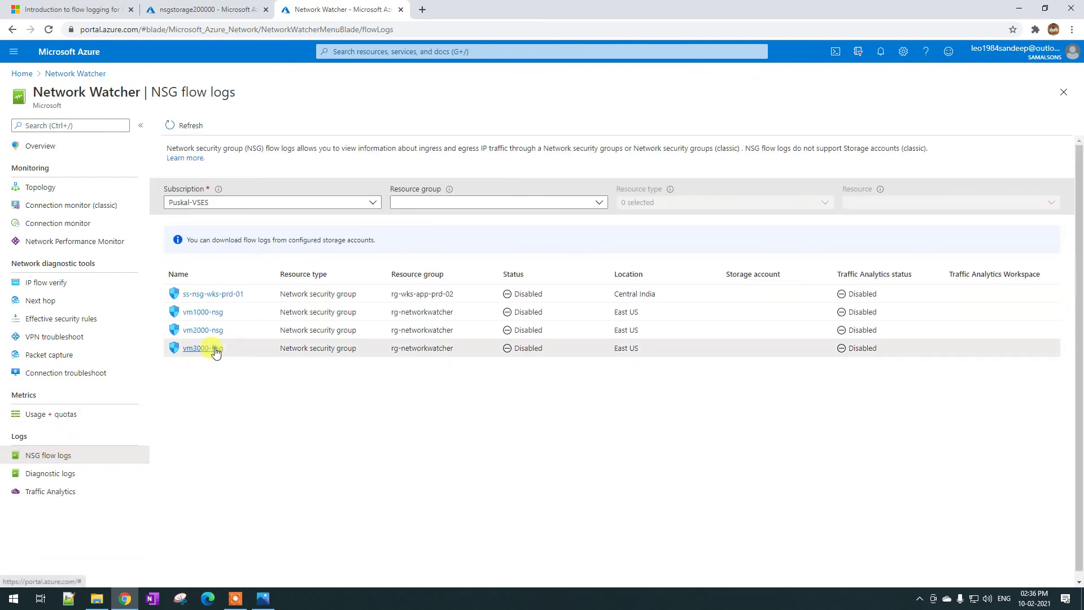
left_click(215, 350)
left_click(66, 177)
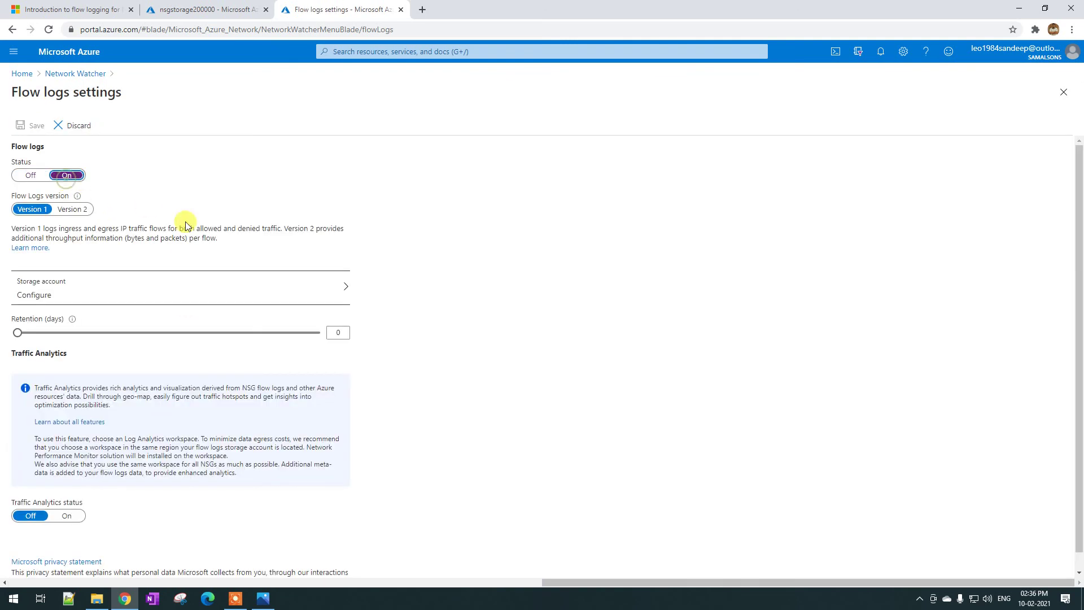
left_click(71, 290)
left_click(77, 221)
left_click(46, 259)
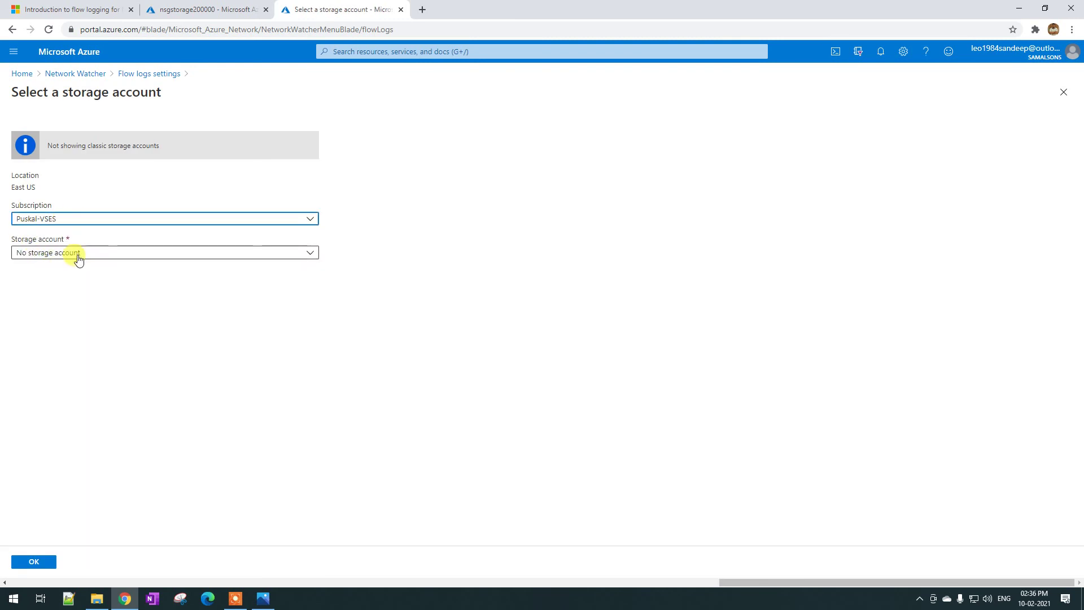
- Check the selectable storage accounts against the subscription and location of nsgstorage200000, and discard the unsaved flow log settings
left_click(76, 253)
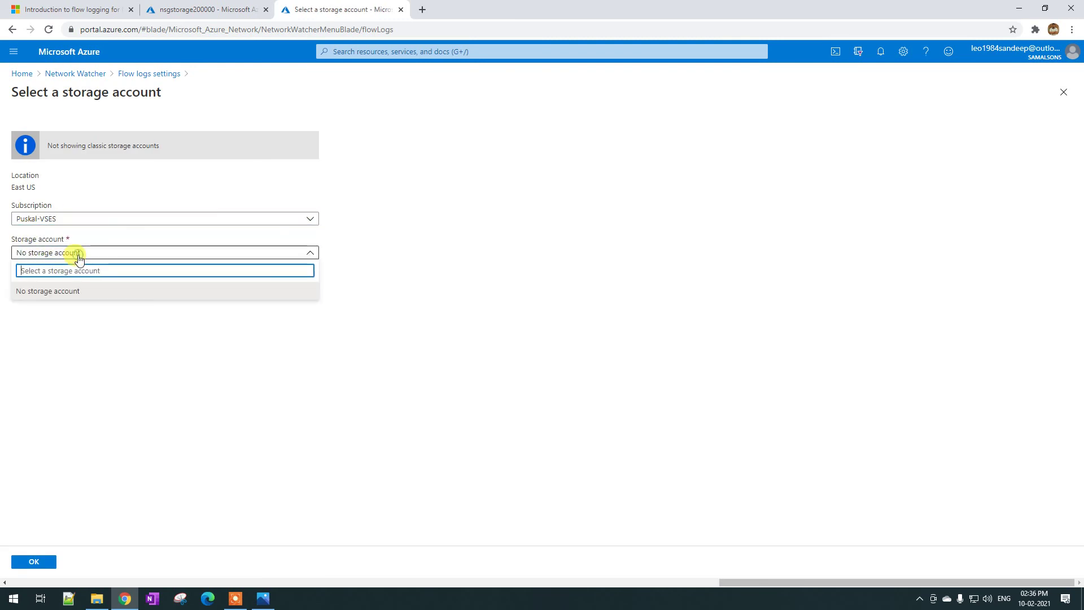
left_click(102, 326)
left_click(203, 9)
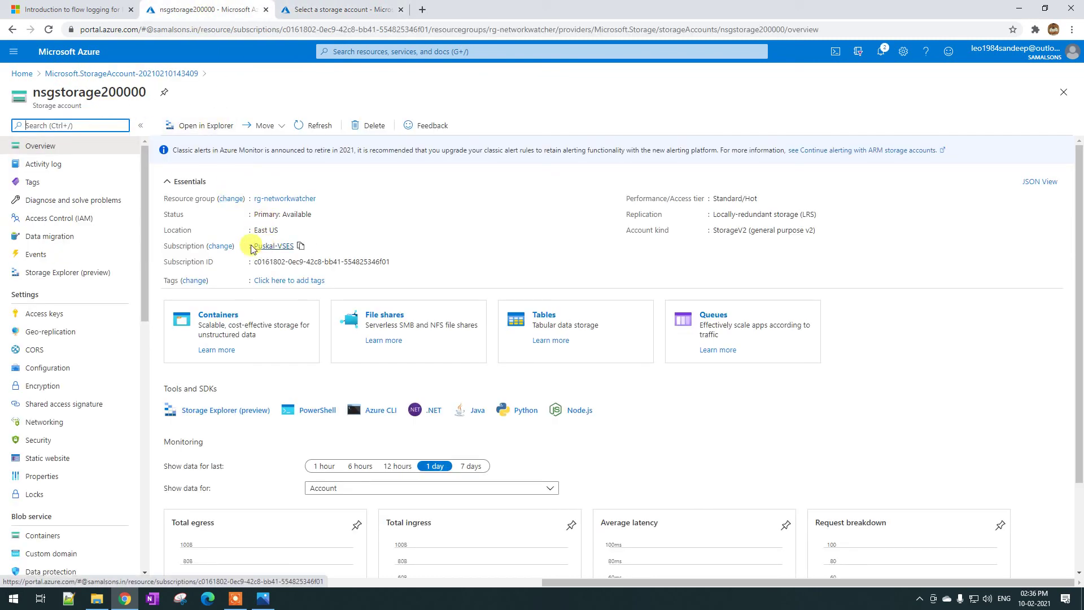
left_click(332, 8)
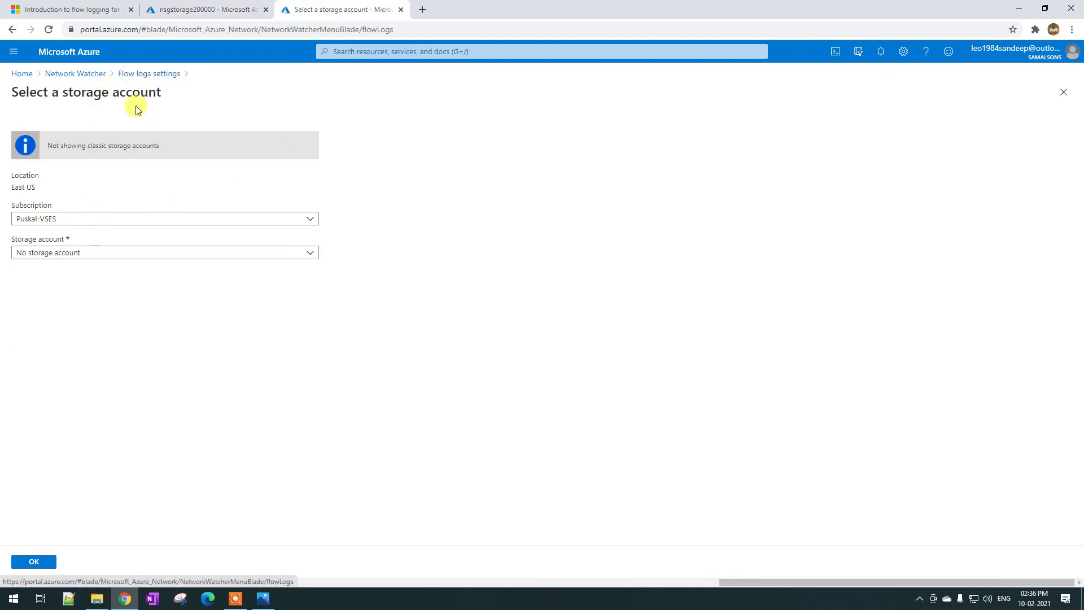
left_click(96, 74)
left_click(587, 96)
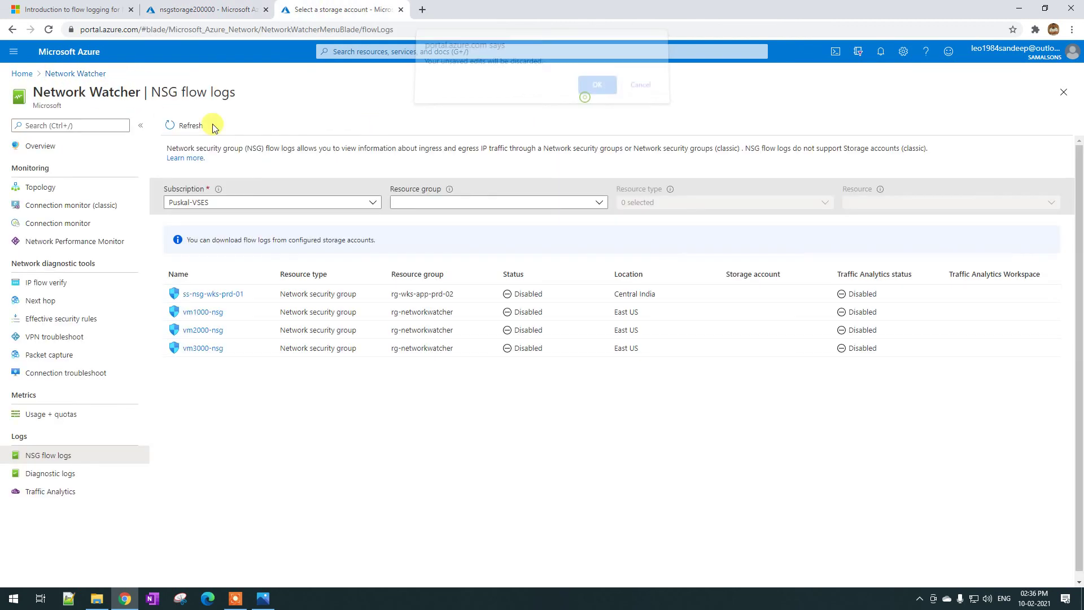
- Reload the NSG flow logs page with only Puskal-VSES as subscription, and turn on flow logs for vm3000-nsg
left_click(49, 29)
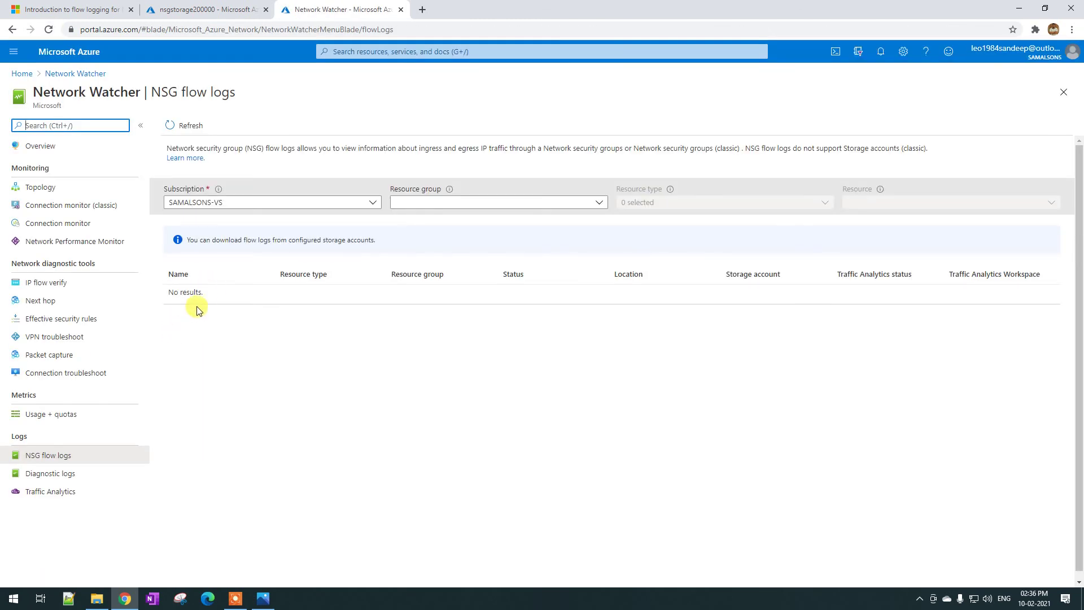
left_click(218, 202)
left_click(173, 241)
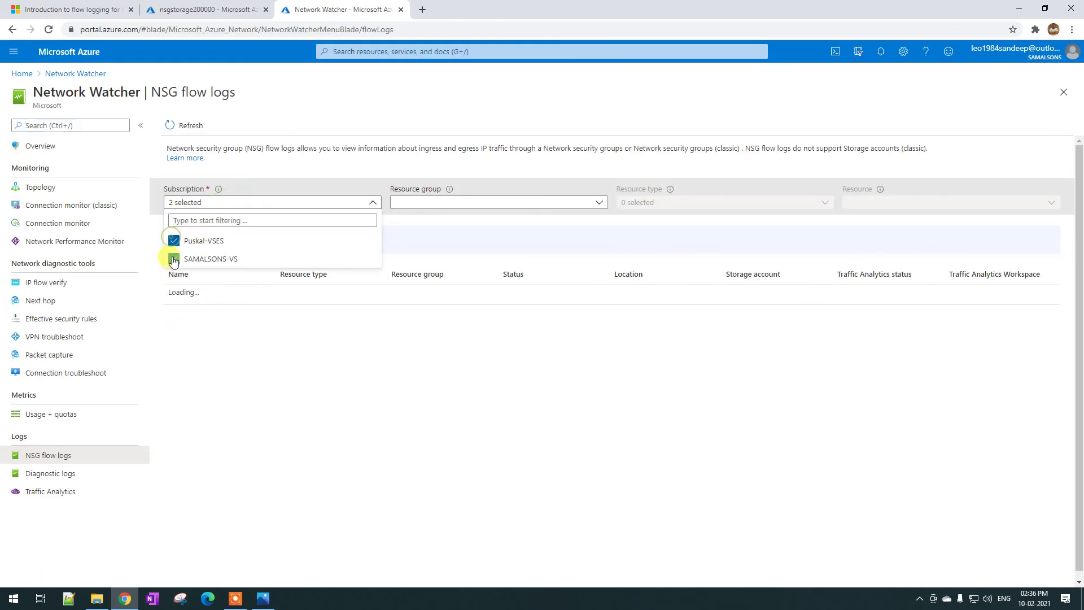
left_click(270, 364)
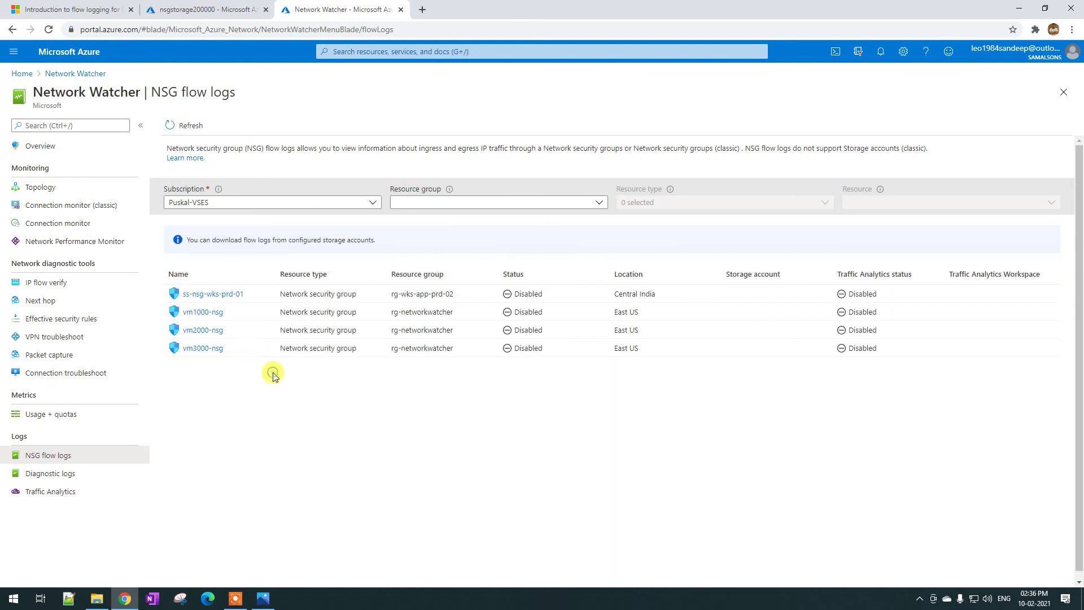
left_click(200, 349)
left_click(65, 176)
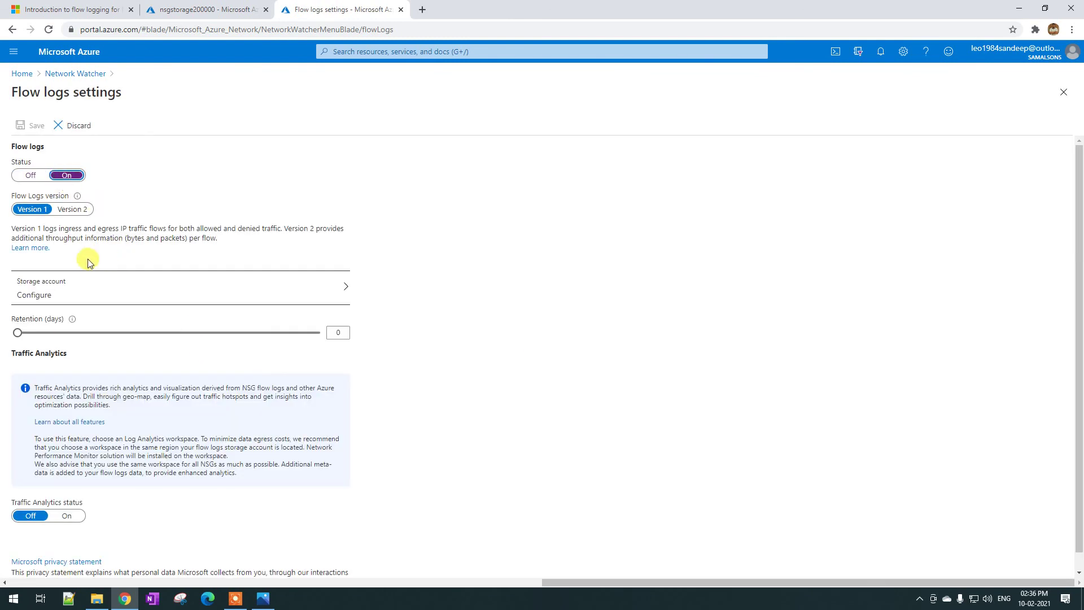
left_click(68, 296)
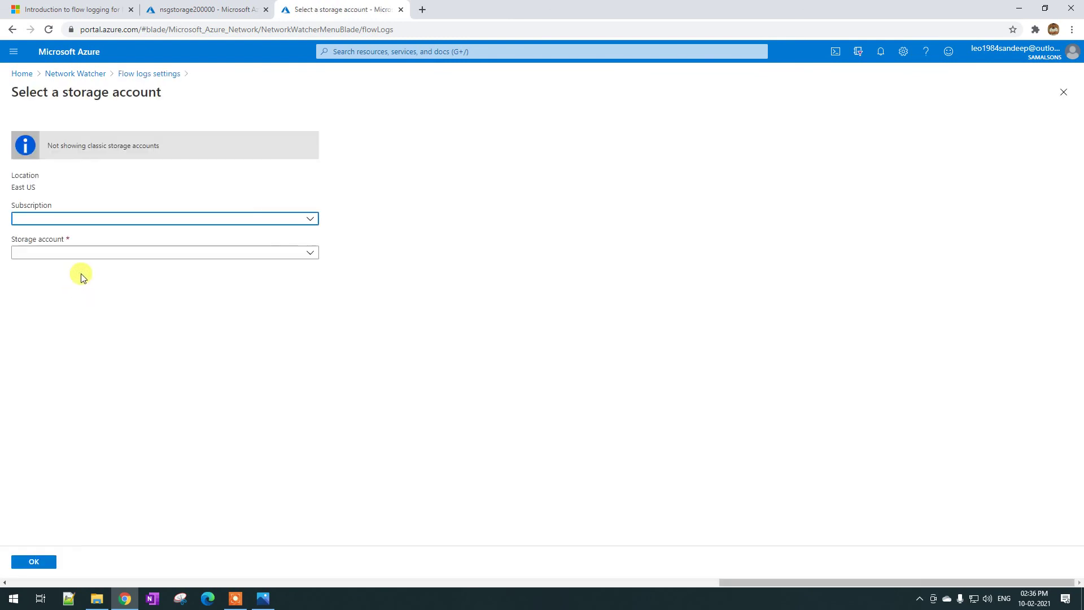
left_click(57, 218)
left_click(55, 258)
left_click(125, 73)
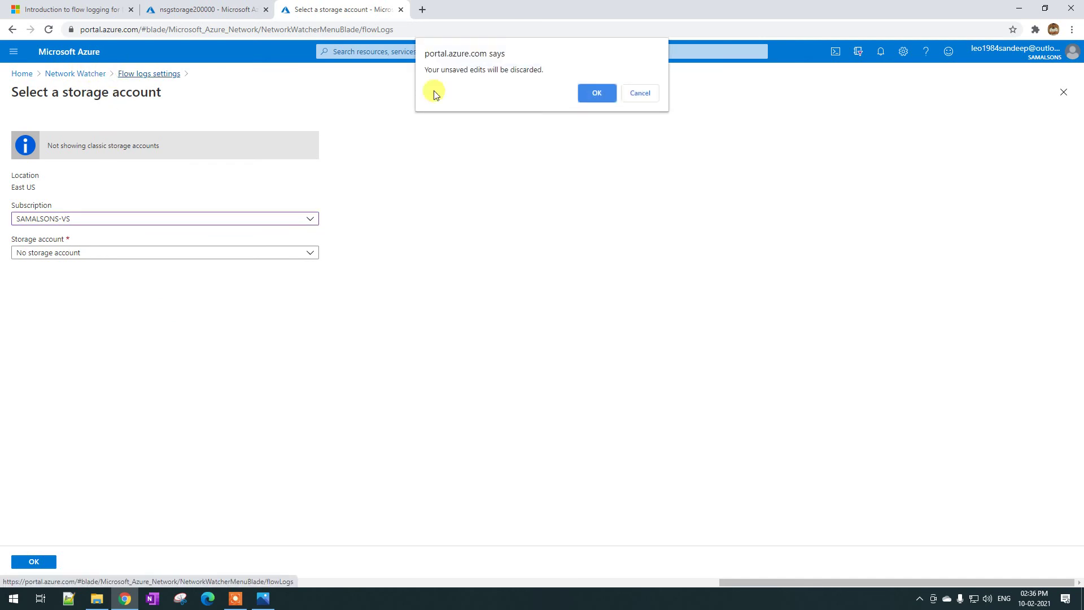
left_click(597, 93)
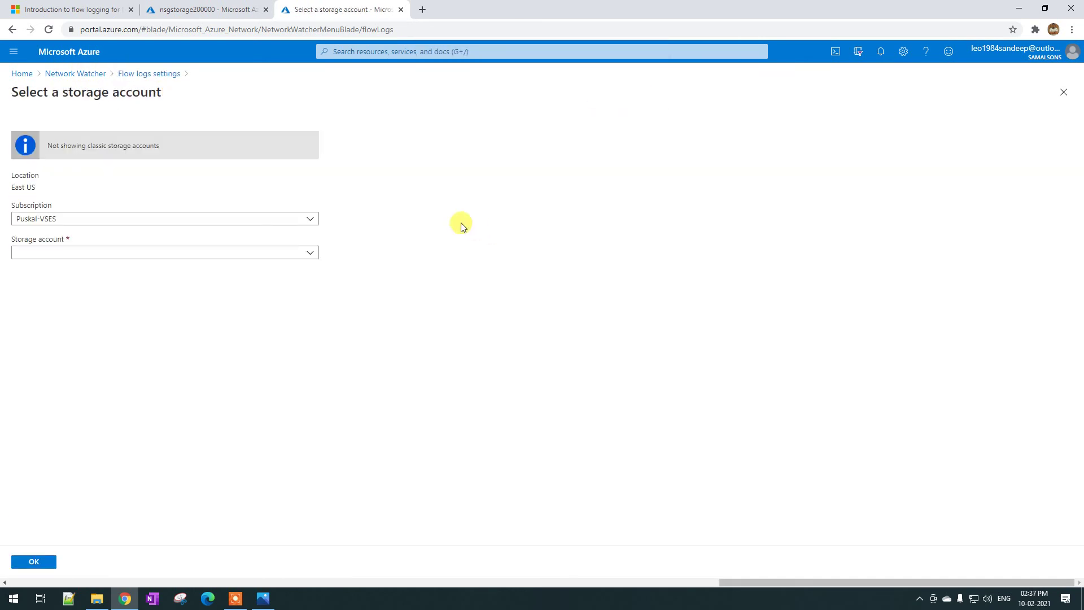
- Choose nsgstorage200000 in the Puskal-VSES subscription as the flow logs storage account and confirm the selection
left_click(54, 220)
left_click(44, 260)
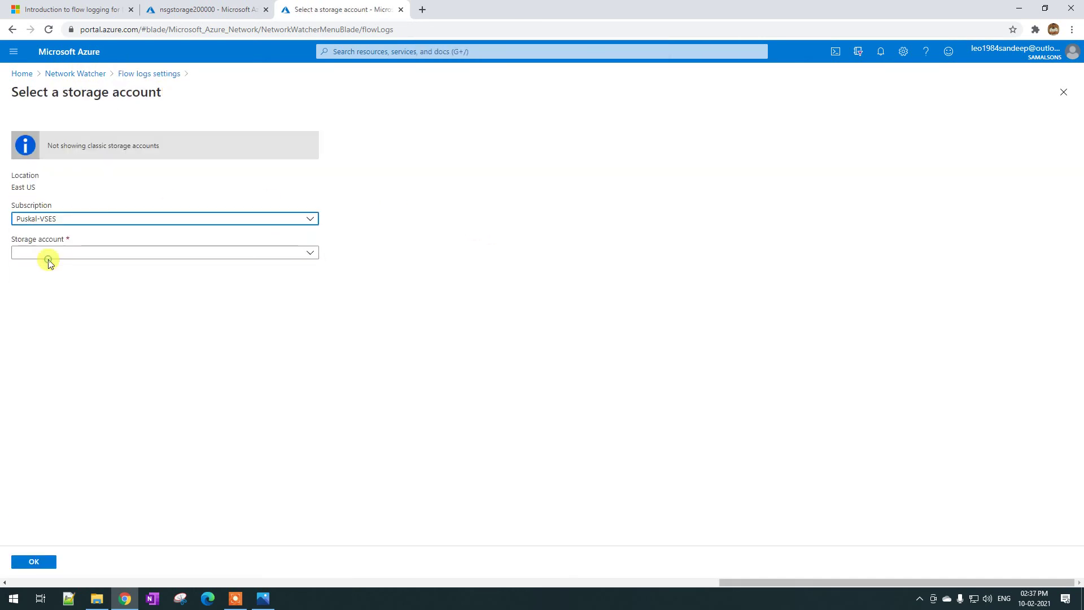
left_click(63, 257)
left_click(61, 290)
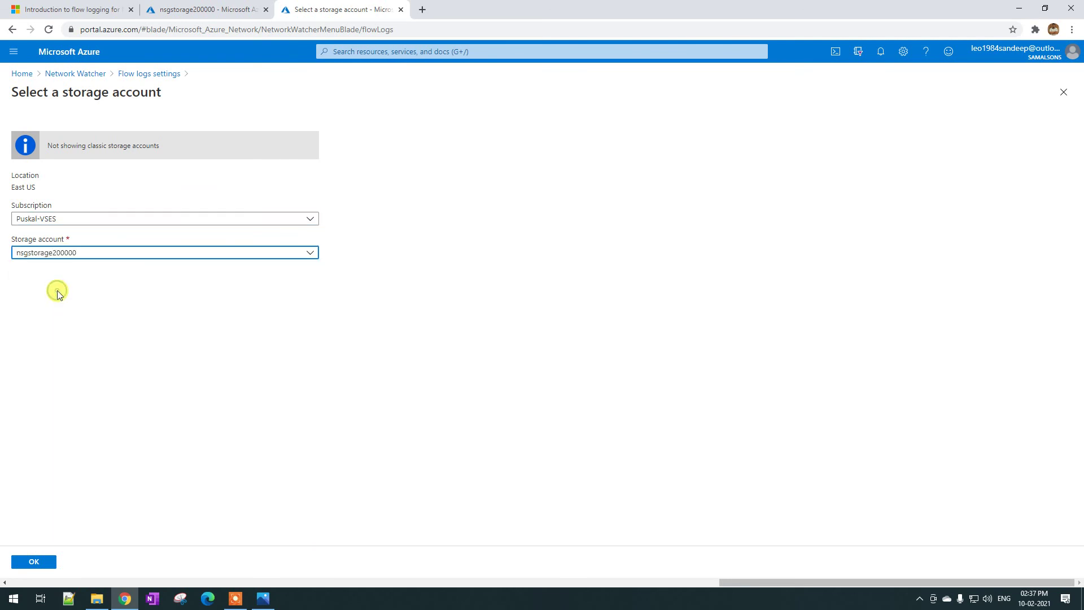
left_click(34, 563)
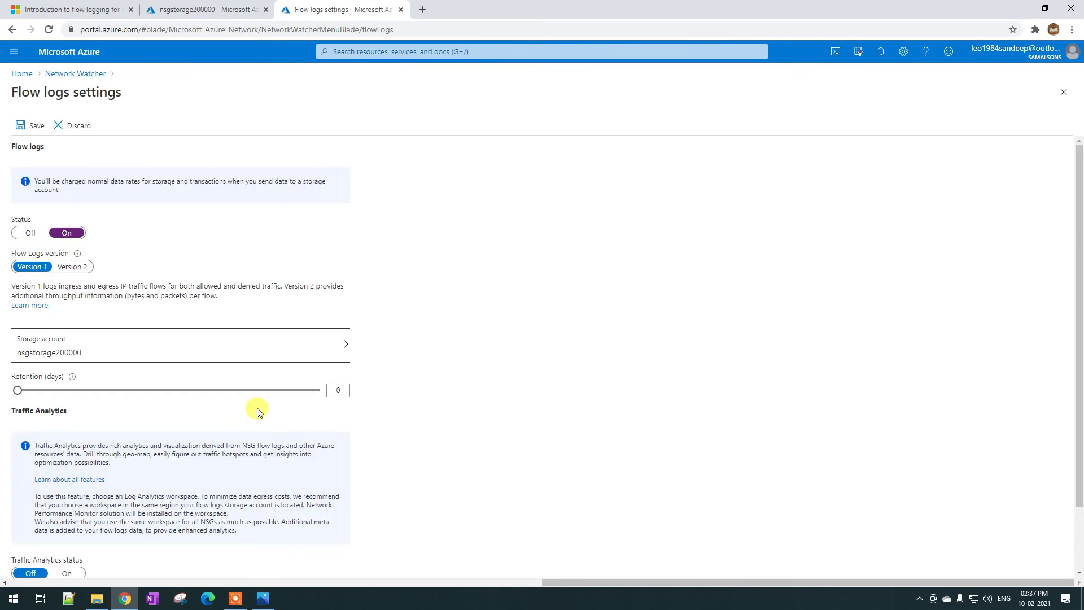
- Save the flow log settings for vm3000-nsg, dismiss the notification, and refresh the NSG flow logs list
scroll(154, 406, "down", 1)
scroll(136, 430, "up", 1)
left_click(25, 127)
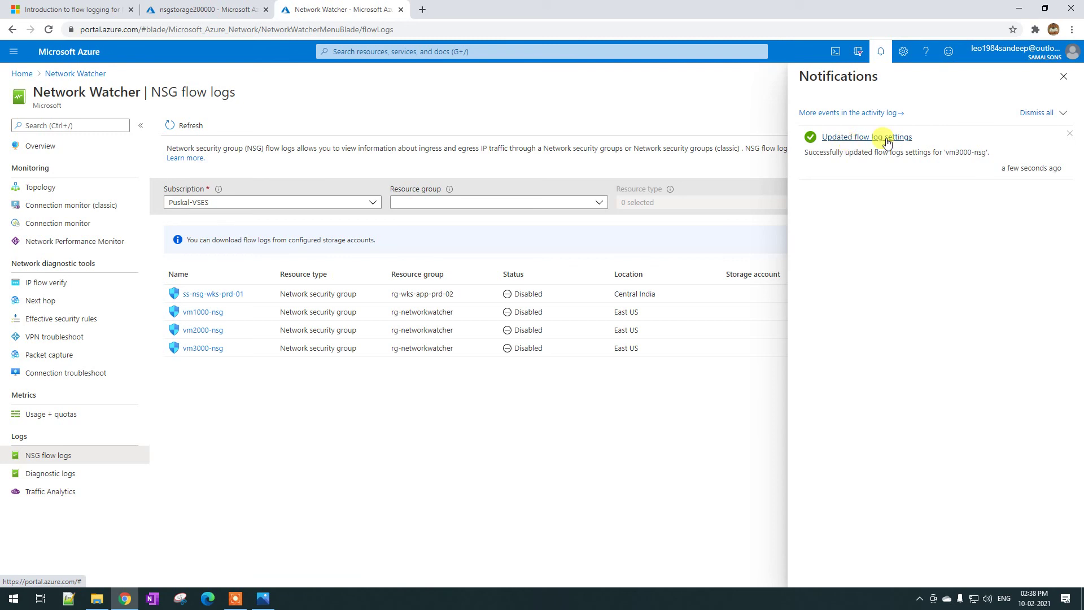
left_click(1064, 77)
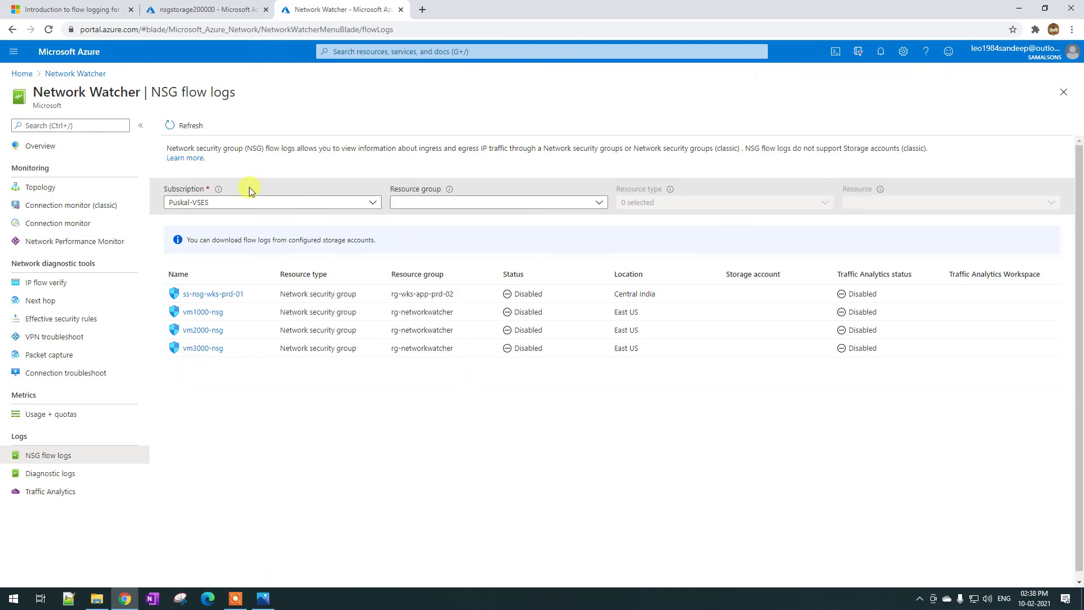
left_click(191, 127)
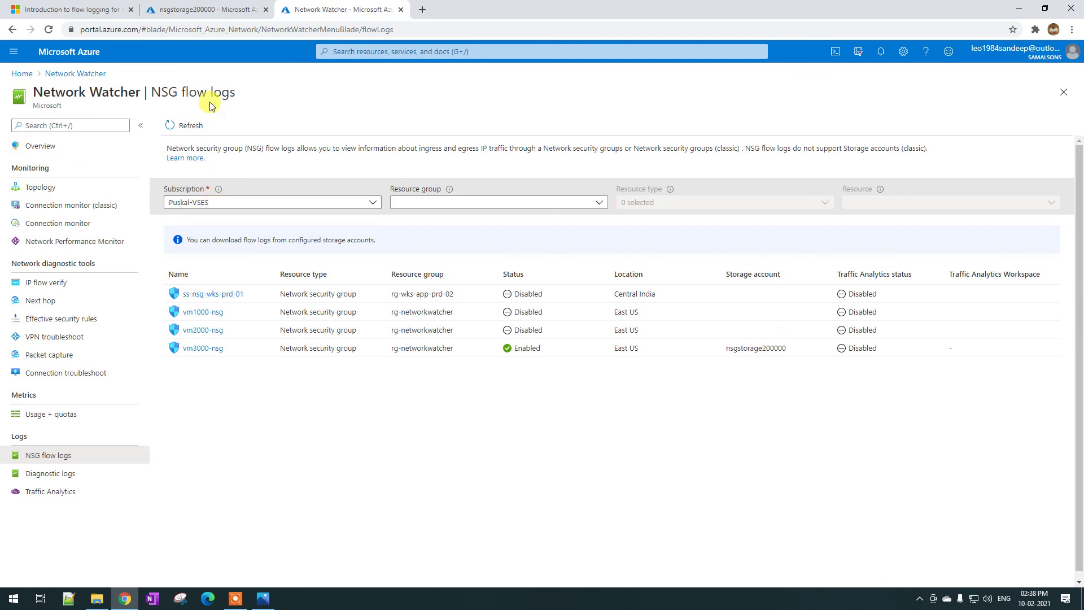
- Go to the portal home from the nsgstorage200000 page and open vm3000 from Virtual machines
left_click(194, 13)
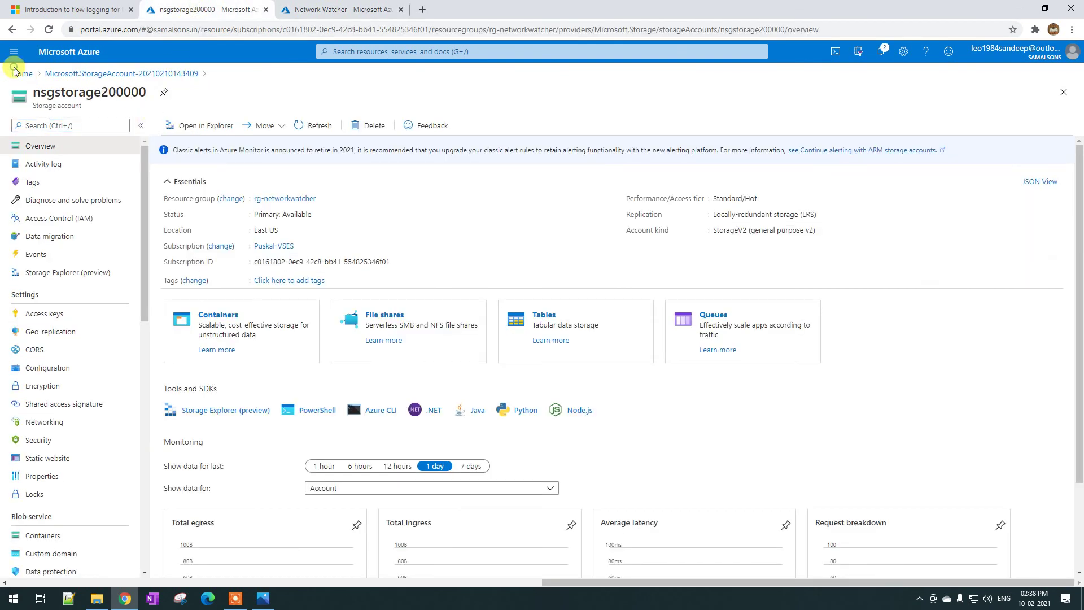
left_click(20, 74)
left_click(386, 119)
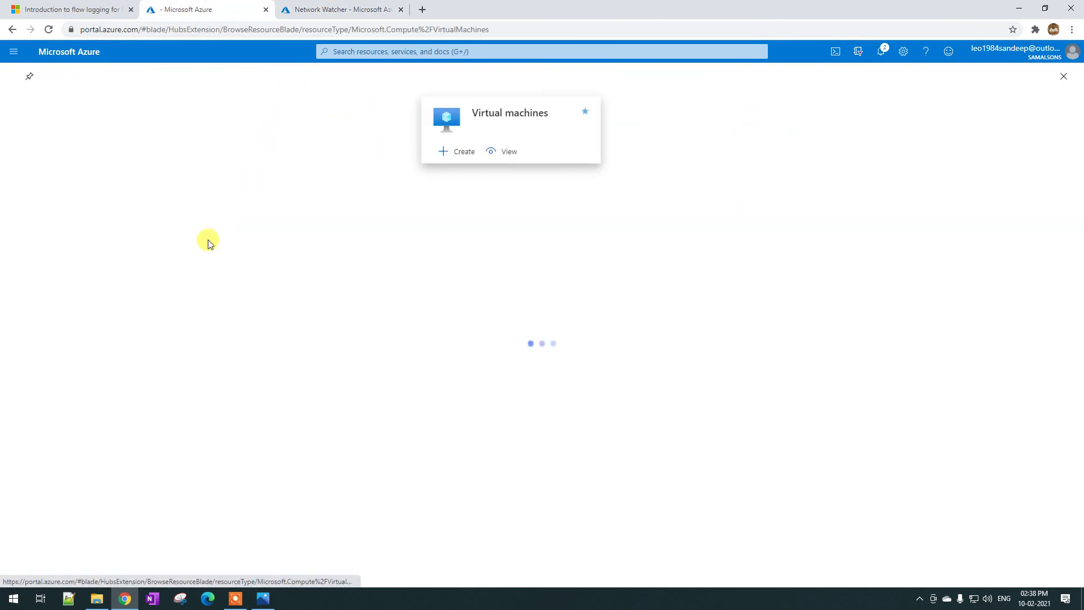
left_click(48, 320)
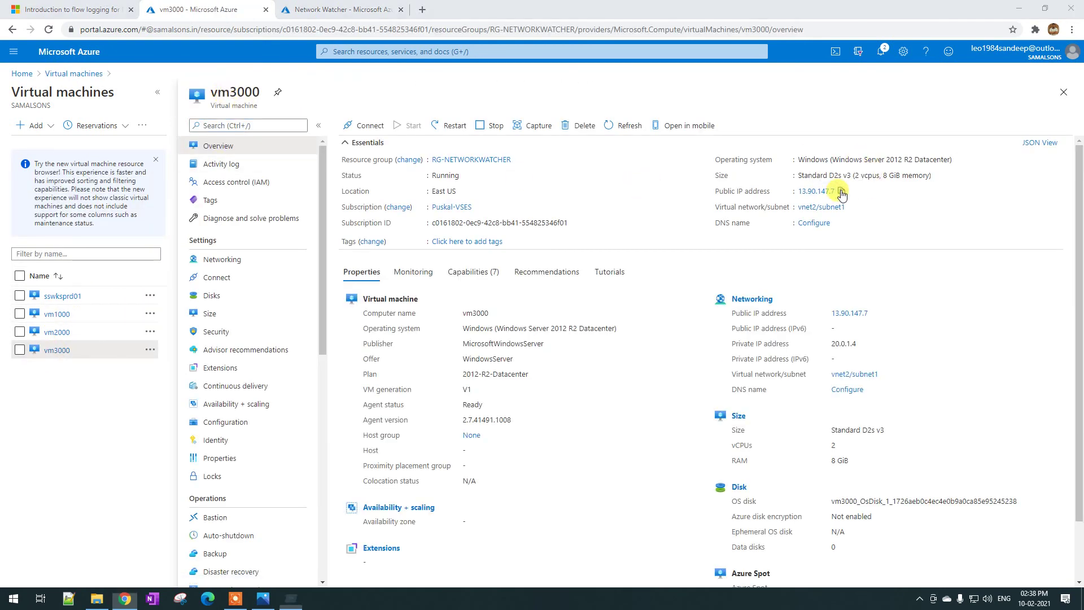
- Connect to 13.90.147.7 with Remote Desktop as azureuser, enter the account password, accept the certificate warning, and minimize the session
key("super+r")
key("Return")
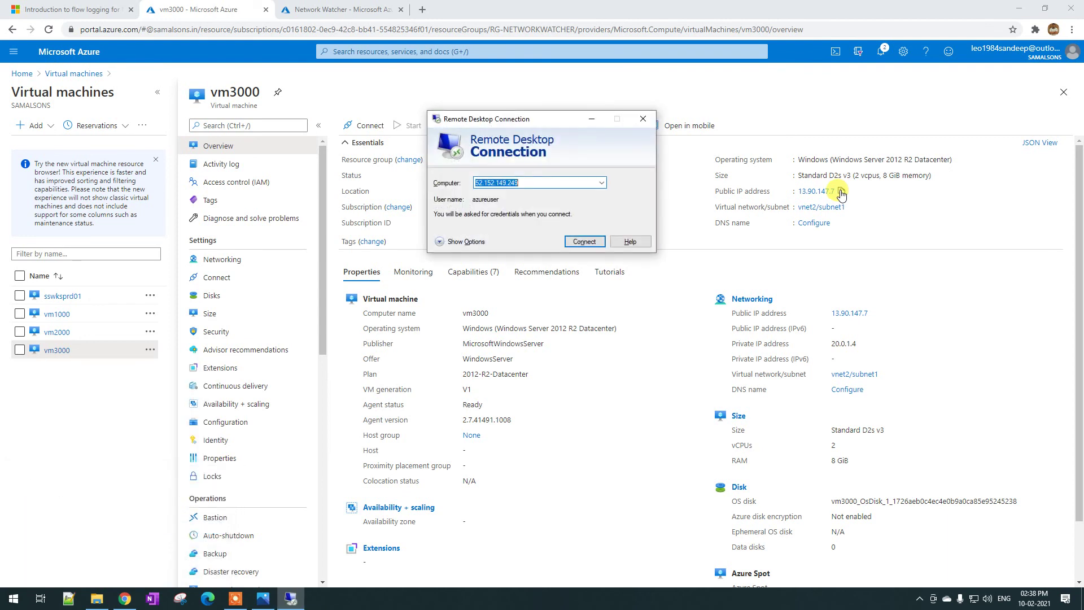
key("Return")
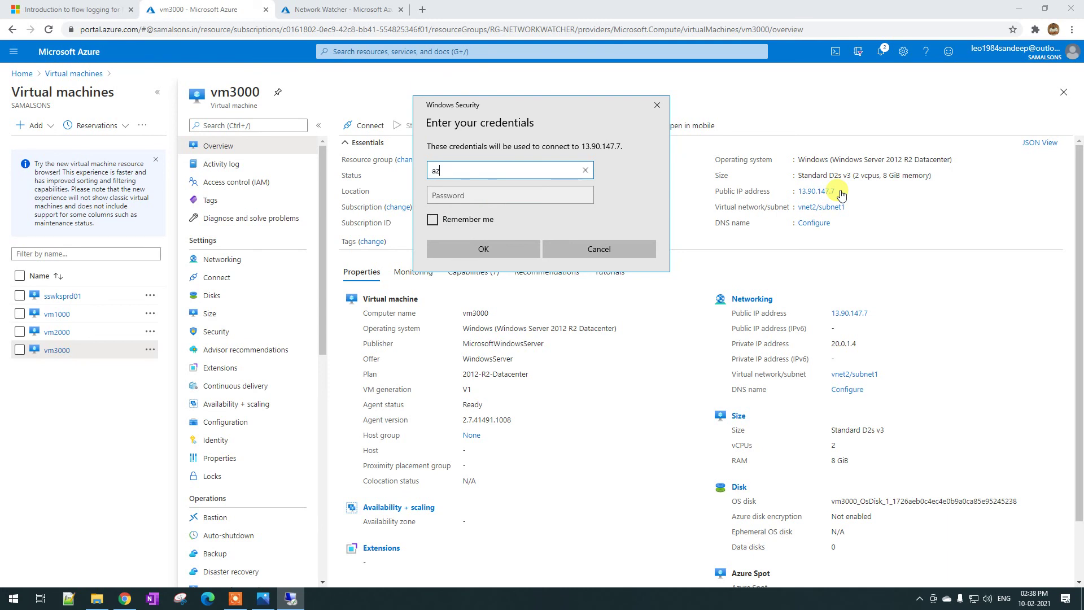
key("Tab")
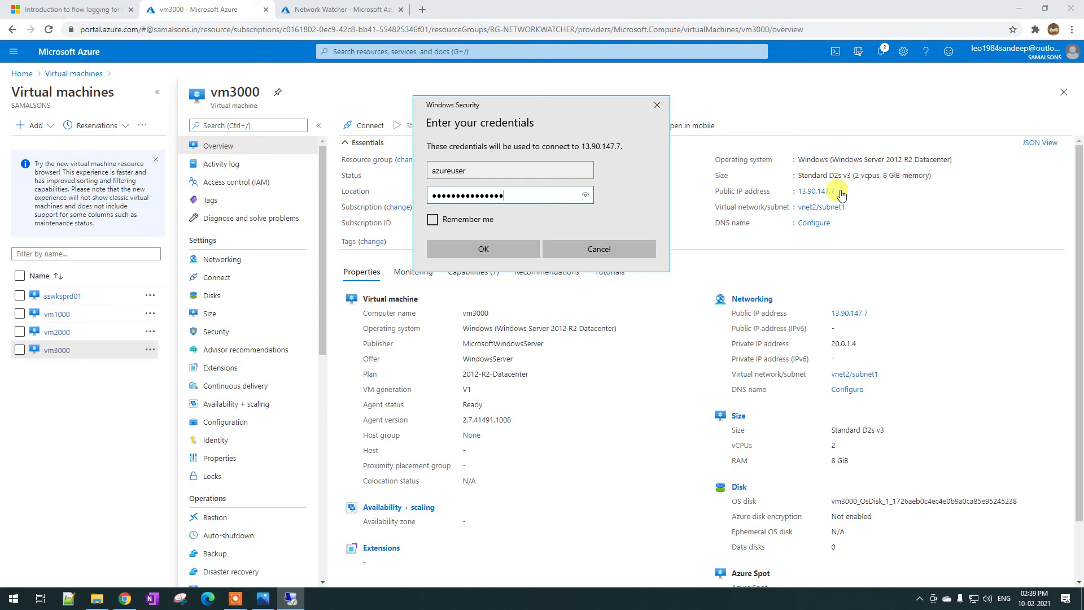
key("Return")
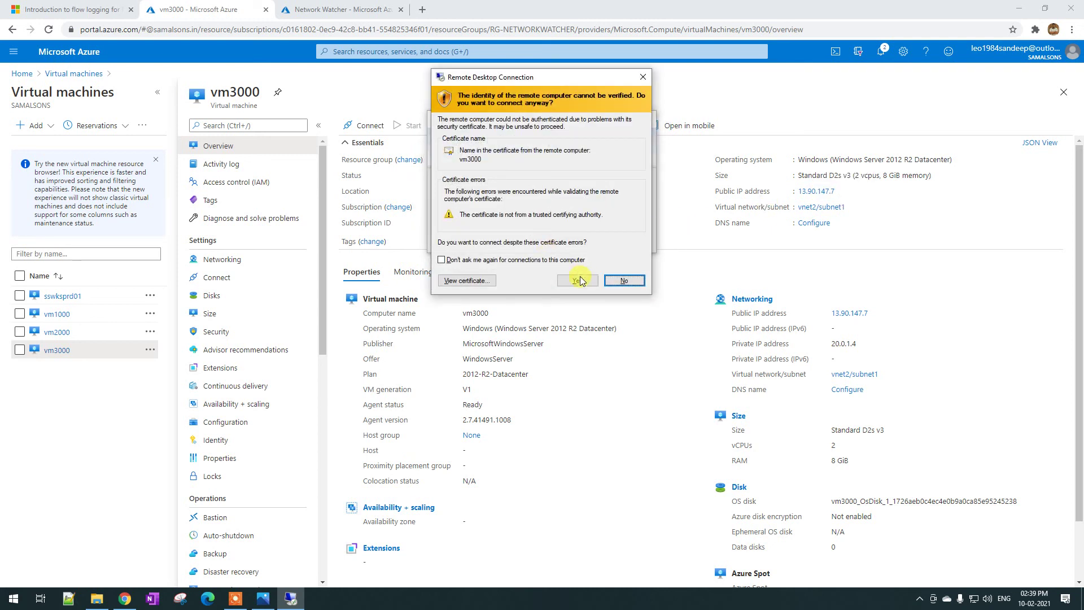
left_click(579, 283)
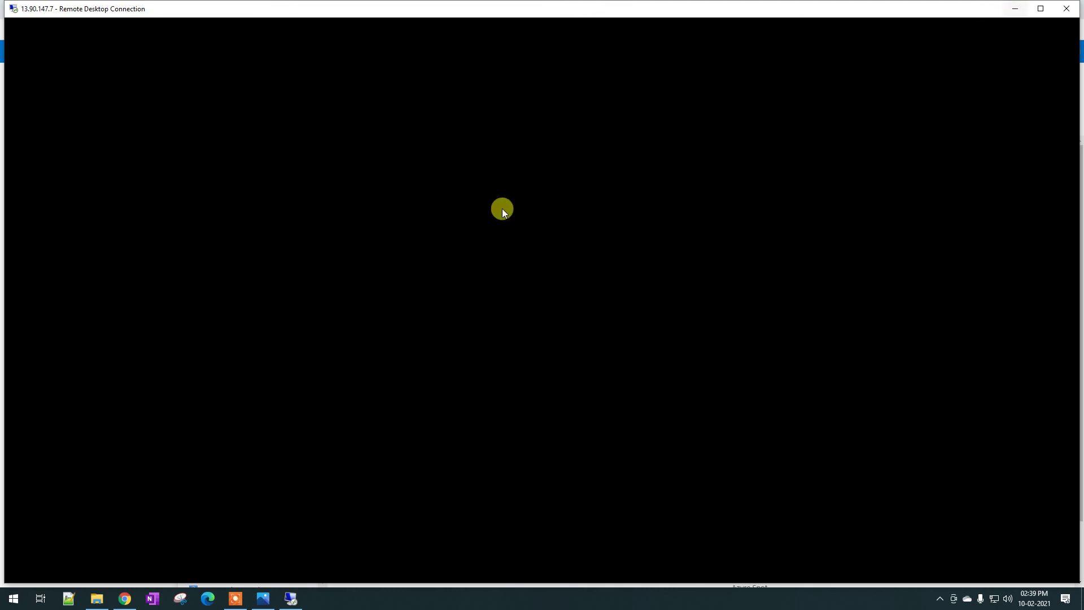
left_click(1015, 11)
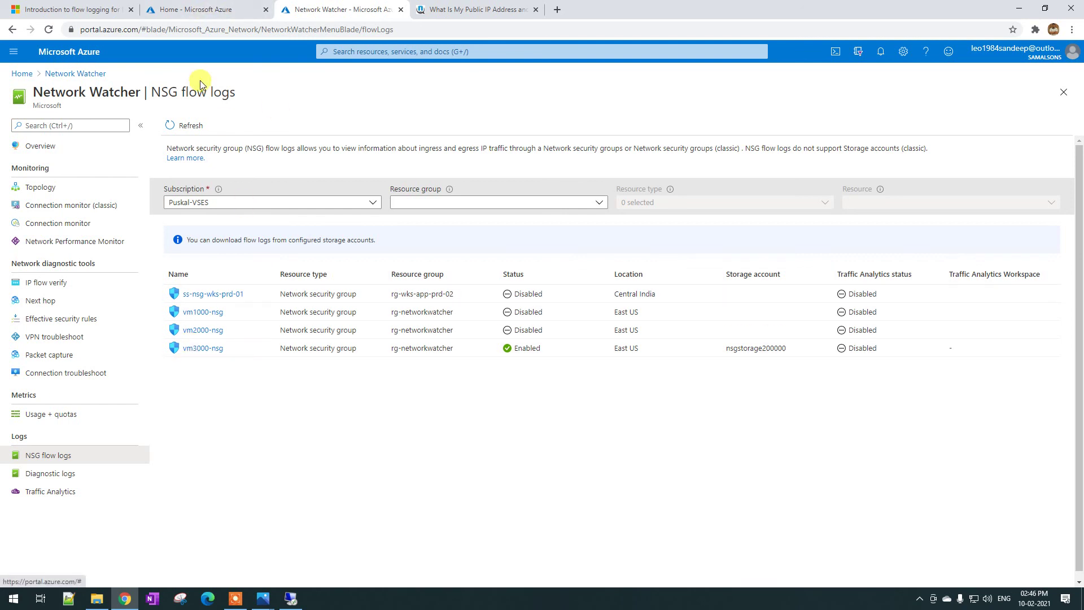
- Open Virtual machines from the portal home, and return to Network Watcher to check the flow log status of vm3000-nsg
left_click(205, 10)
left_click(326, 117)
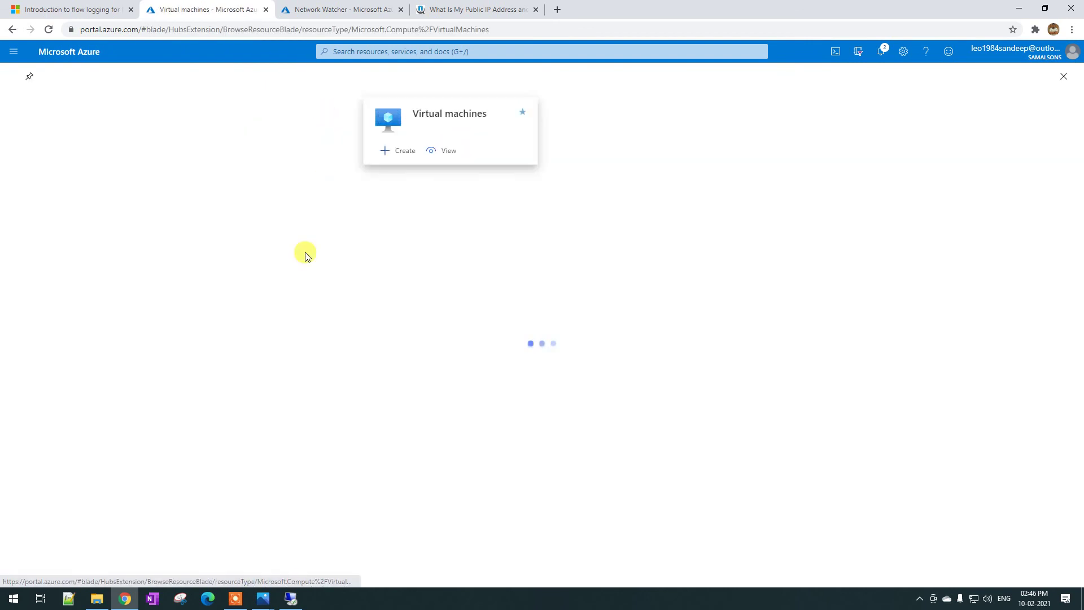
left_click(364, 6)
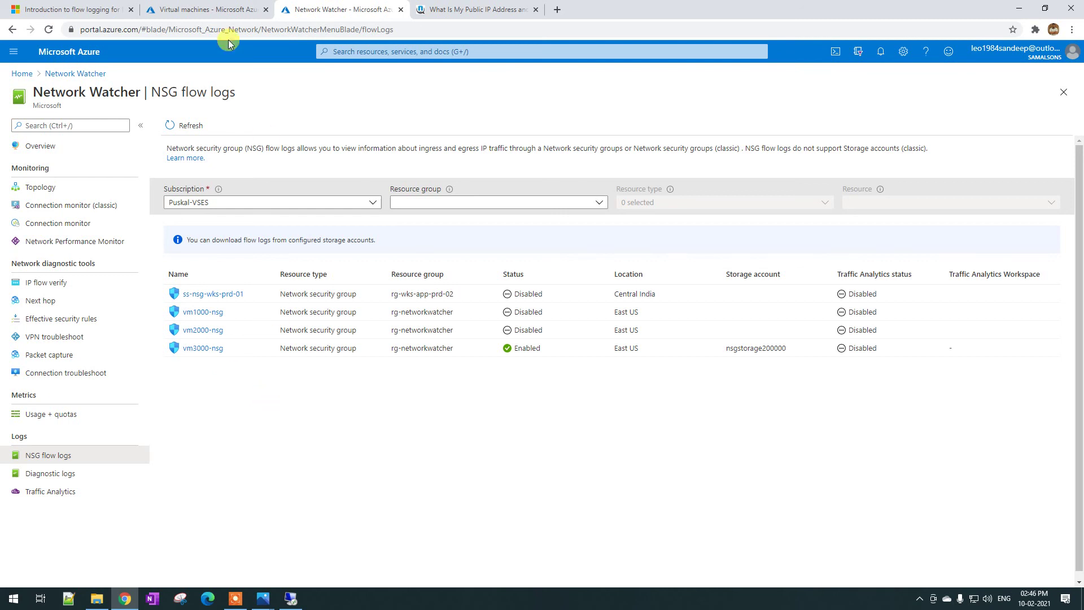
left_click(213, 352)
- Switch to Photos and draw traffic paths on the network diagram: into subnet 1, from vm 1 to vnet 2, and from vnet 2 to vnet 1
mouse_move(263, 598)
left_click(308, 531)
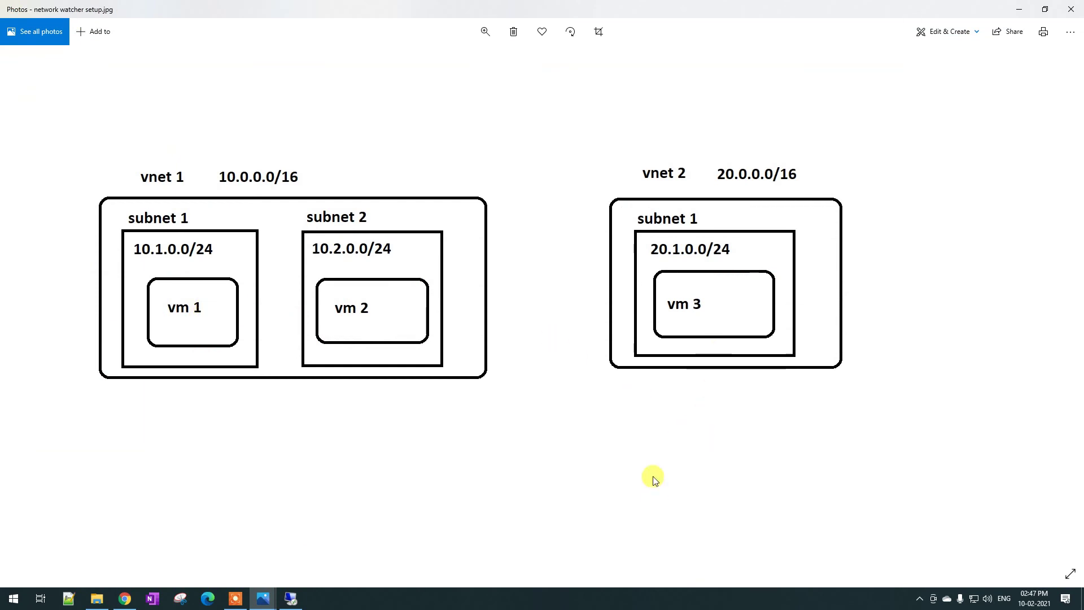
left_click(962, 29)
left_click(907, 89)
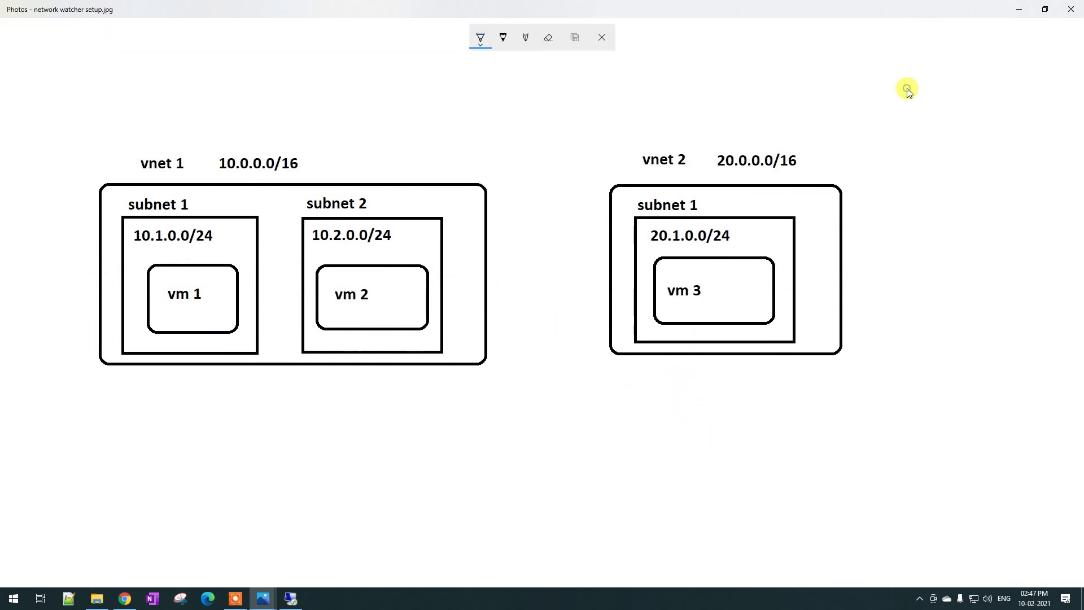
left_click_drag(63, 285, 123, 277)
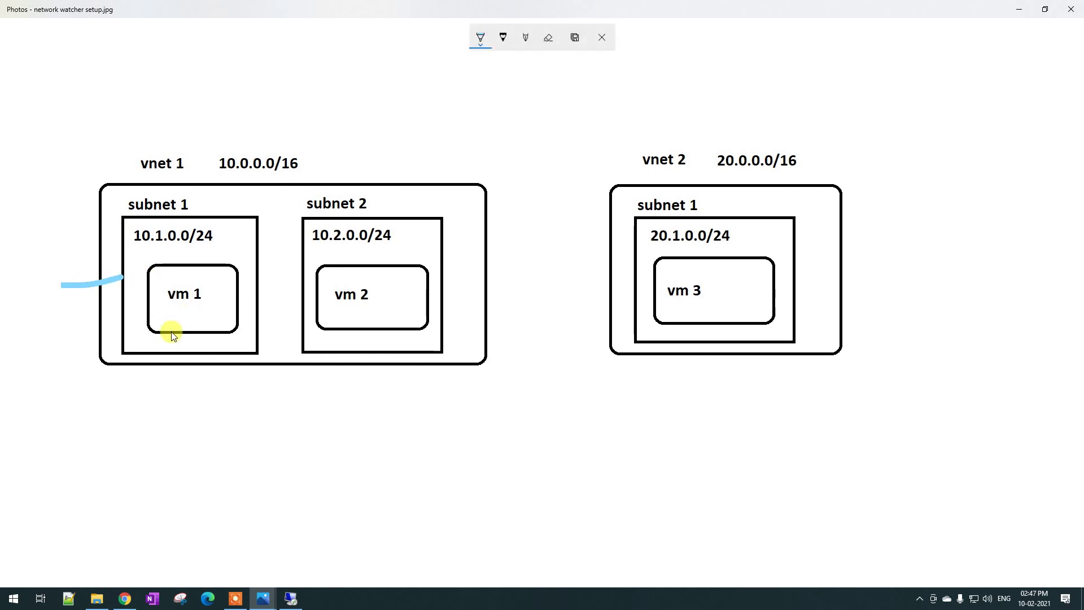
mouse_move(190, 339)
left_mouse_down()
mouse_move(552, 450)
mouse_move(696, 361)
mouse_move(703, 385)
left_mouse_up()
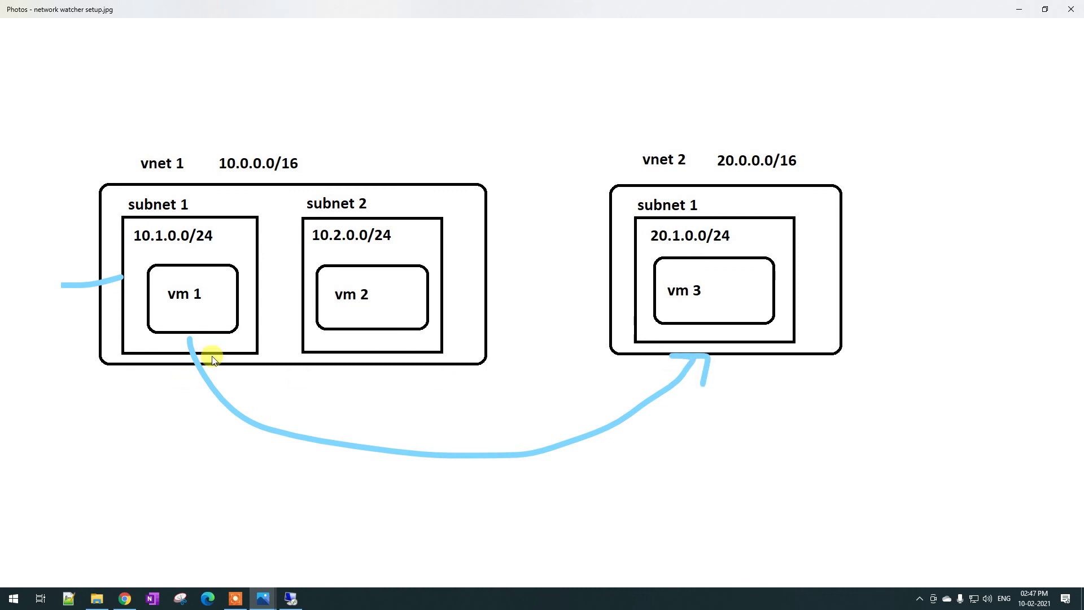
mouse_move(607, 280)
left_mouse_down()
mouse_move(499, 280)
mouse_move(515, 294)
left_mouse_up()
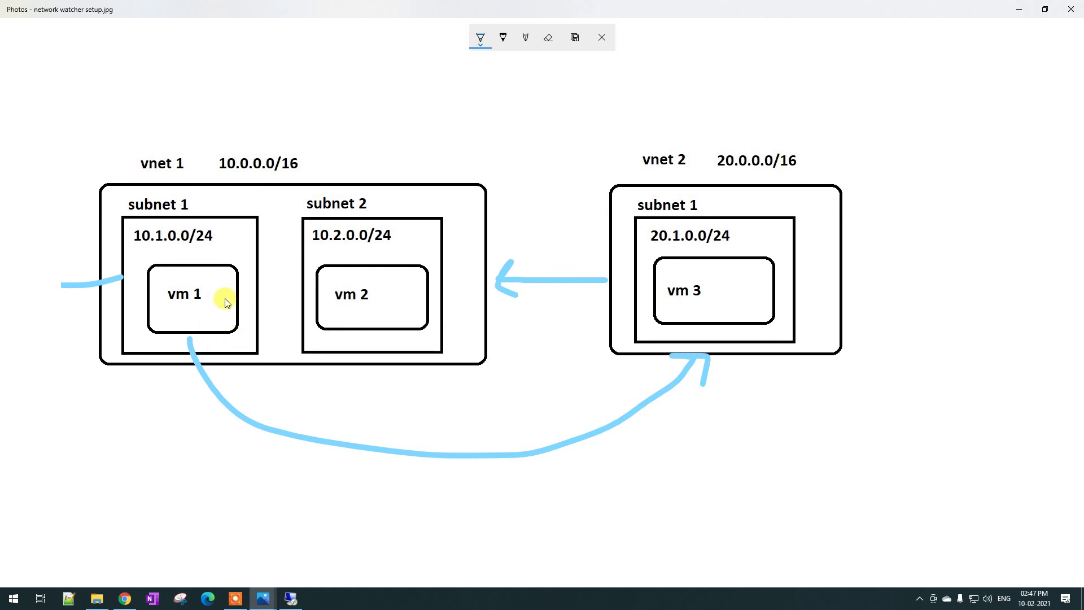
left_click_drag(232, 262, 251, 338)
- Switch back to the Azure portal in Chrome and open the insights-logs-networksecuritygroupflowevent container of the nsgstorage200000 storage account
left_click(125, 599)
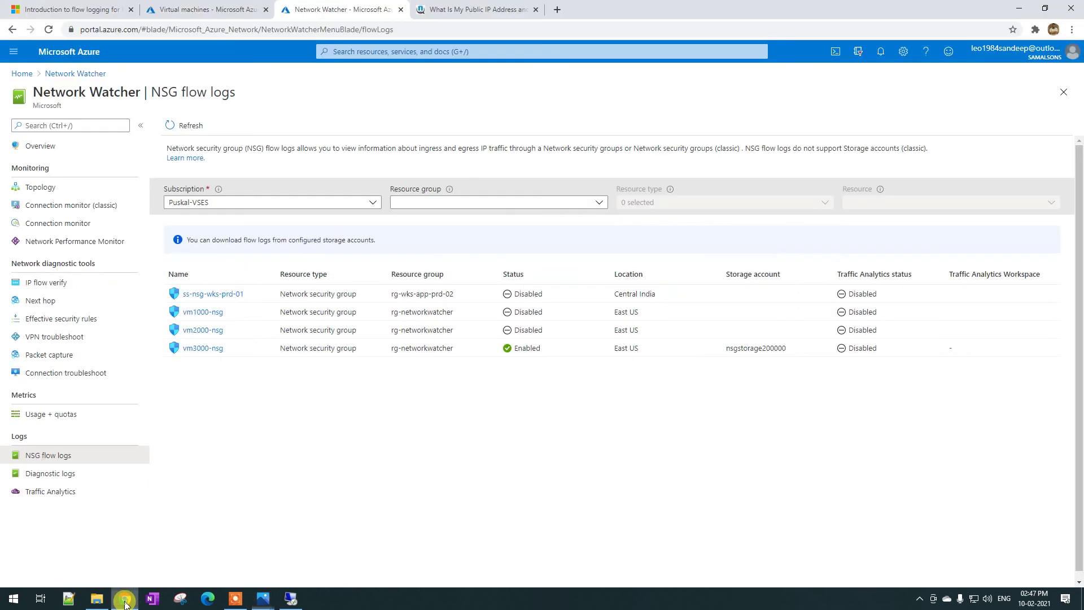
left_click(192, 12)
left_click(22, 73)
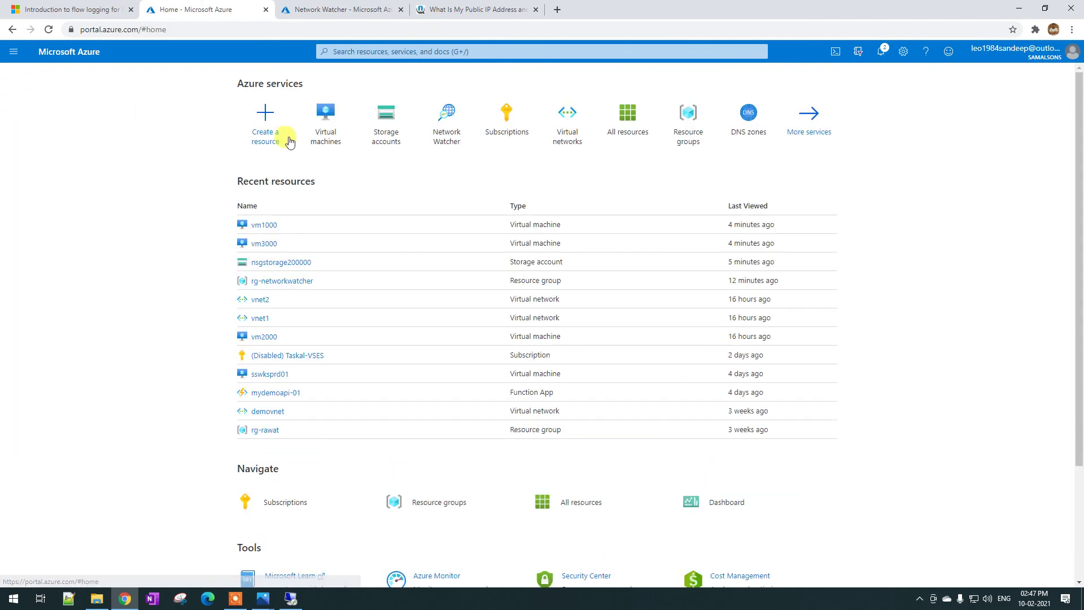
left_click(380, 138)
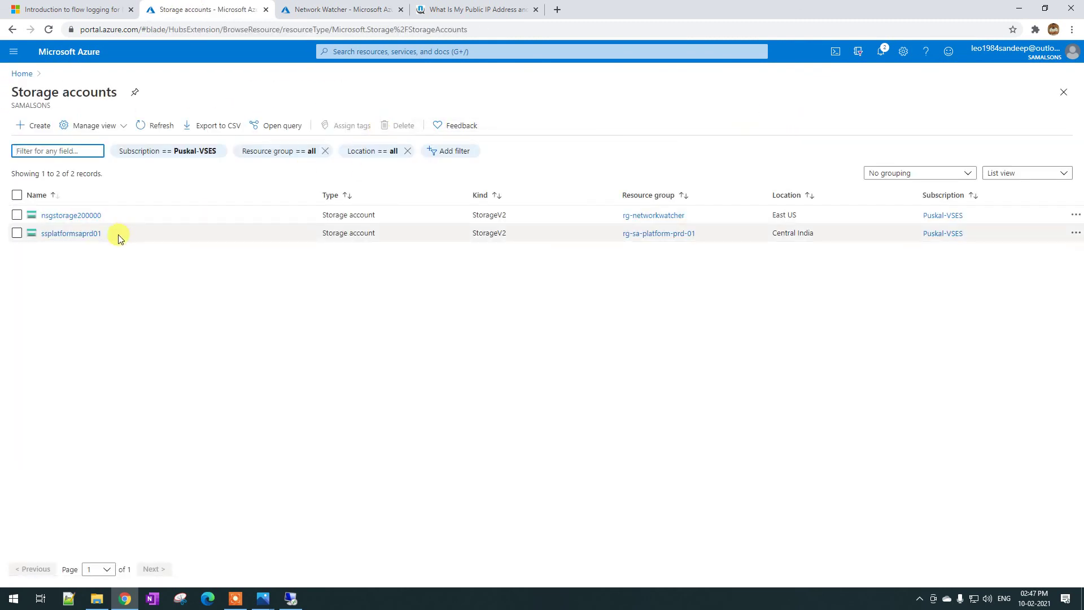
left_click(72, 215)
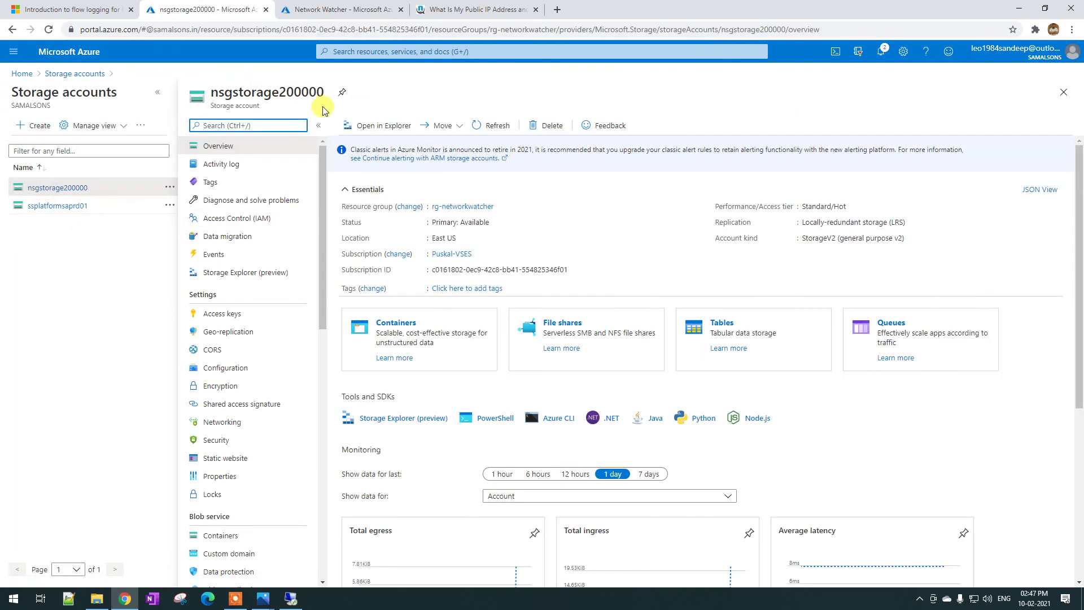
left_click(396, 323)
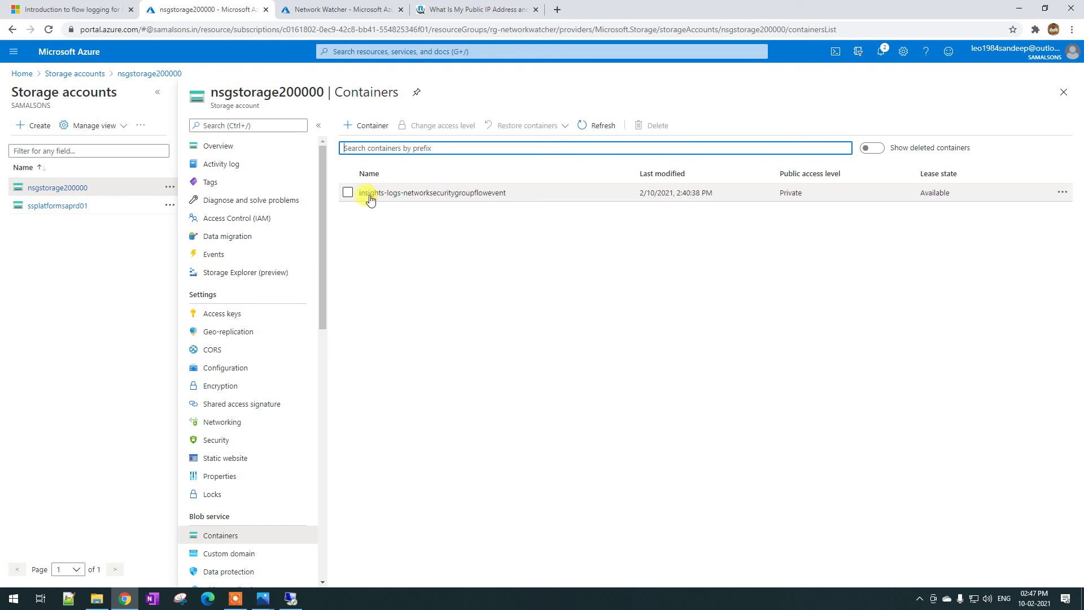
left_click(467, 195)
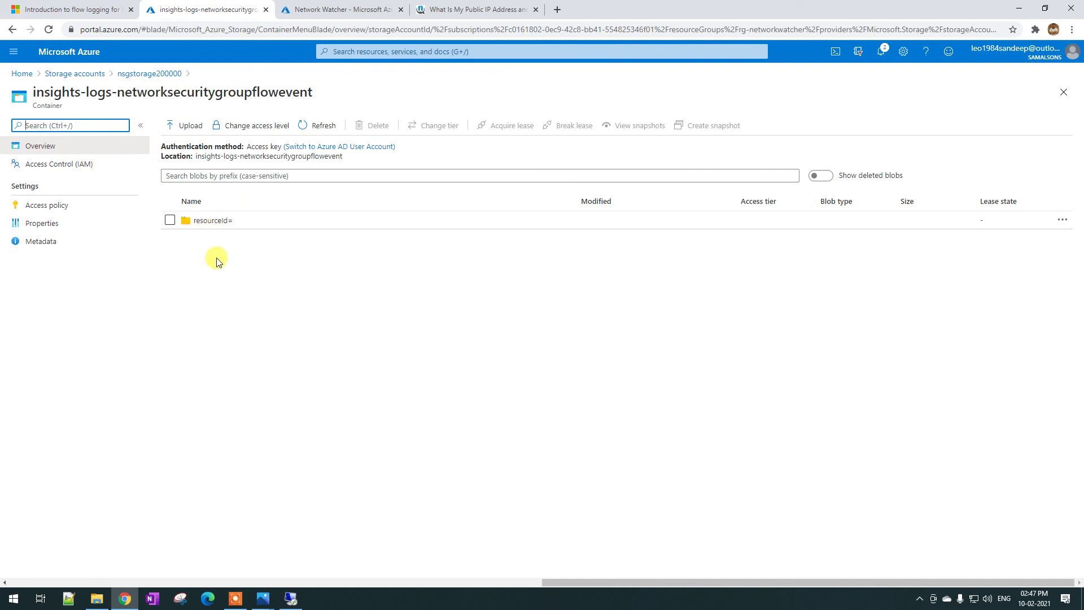
- Browse the container from resourceId= through the subscription, RESOURCEGROUPS, RG-NETWORKWATCHER and PROVIDERS folders to MICROSOFT.NETWORK
left_click(204, 220)
left_click(214, 239)
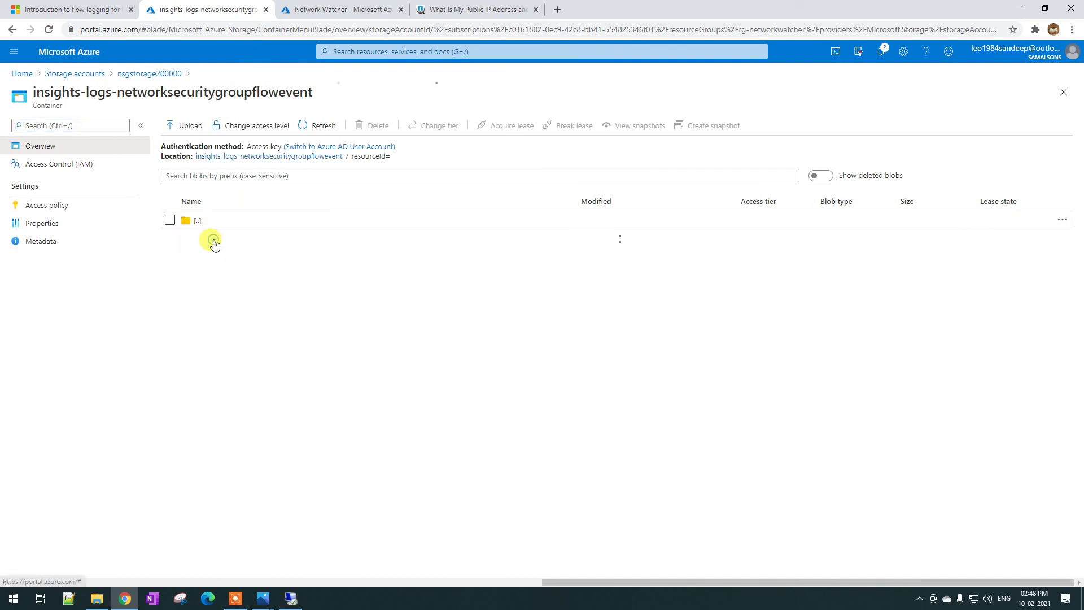
left_click(236, 240)
left_click(225, 239)
left_click(234, 240)
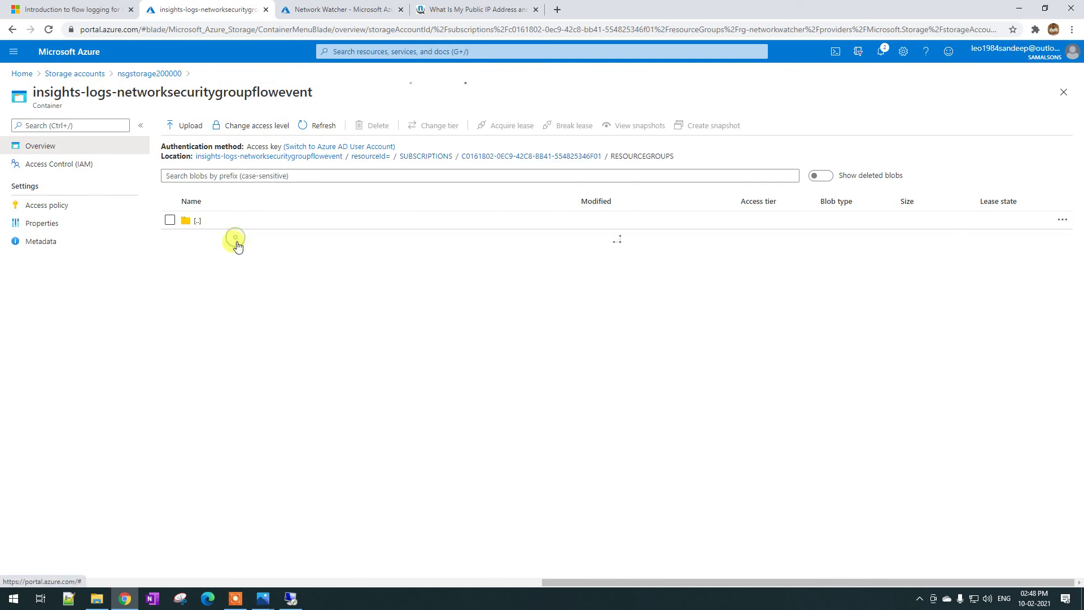
left_click(198, 240)
left_click(206, 243)
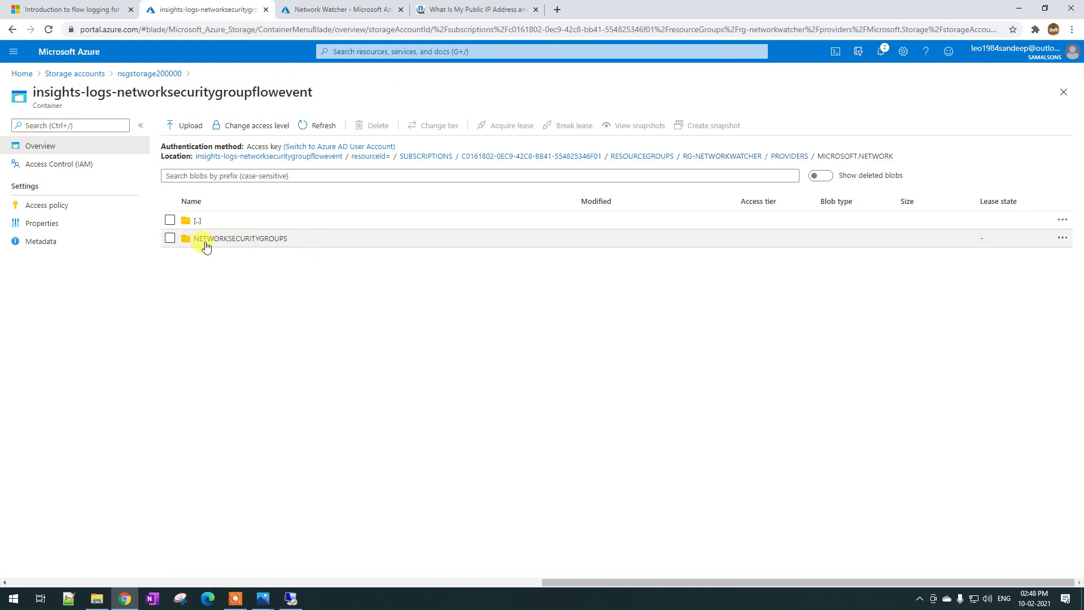
- Go through NETWORKSECURITYGROUPS and VM3000-NSG to the y=2021, m=02, d=10, h=09, m=00 folders and open the macAddress folder
left_click(205, 240)
left_click(208, 242)
left_click(204, 244)
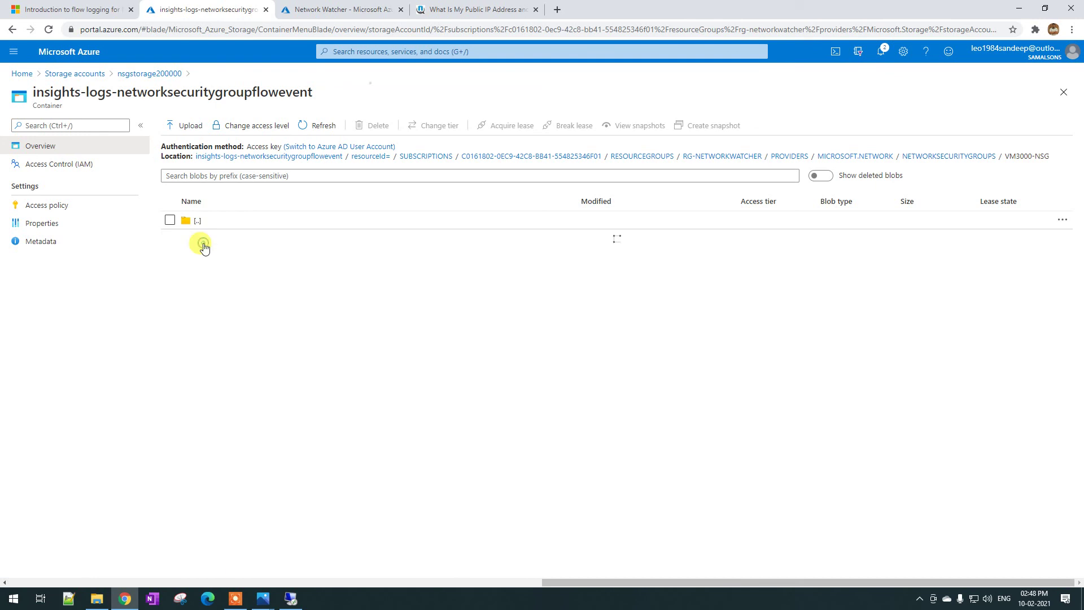
left_click(206, 250)
left_click(219, 252)
left_click(201, 252)
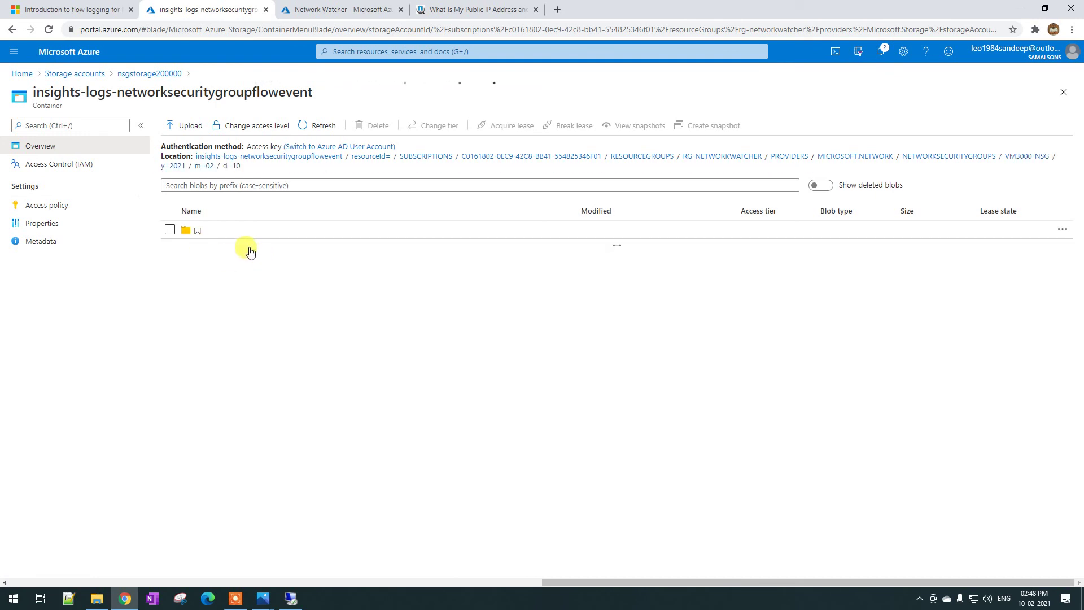
left_click(217, 250)
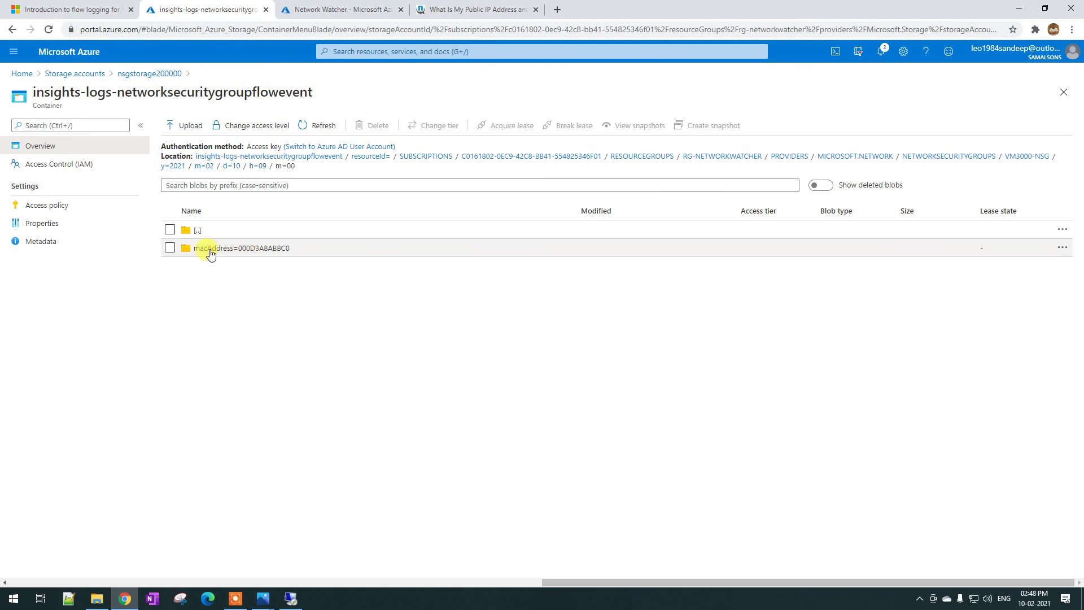
left_click(237, 250)
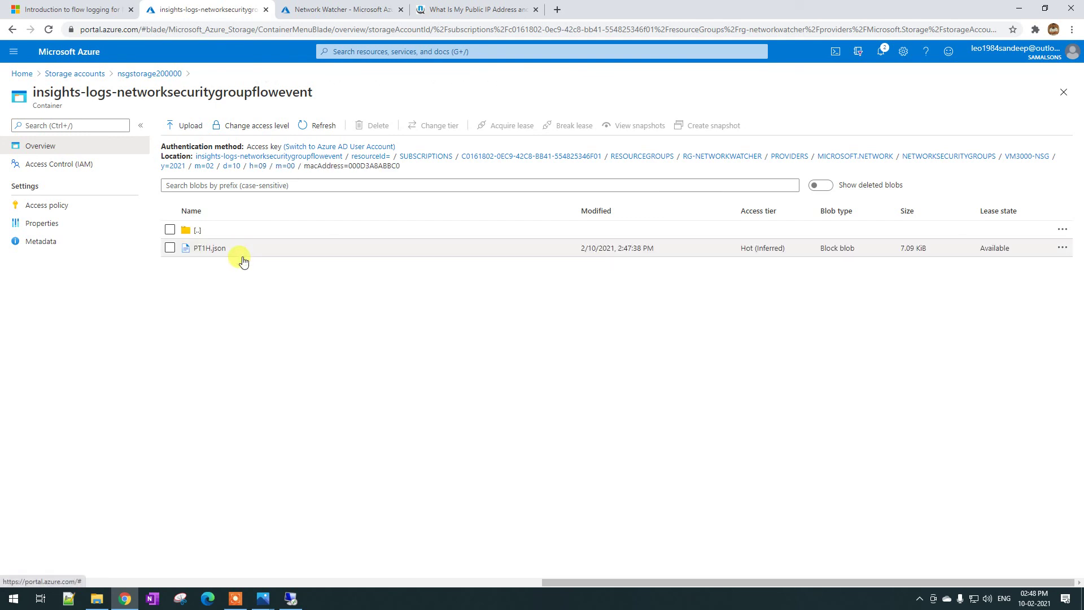
- Open the PT1H.json blob, widen its details view, and display the file's JSON content
left_click(200, 249)
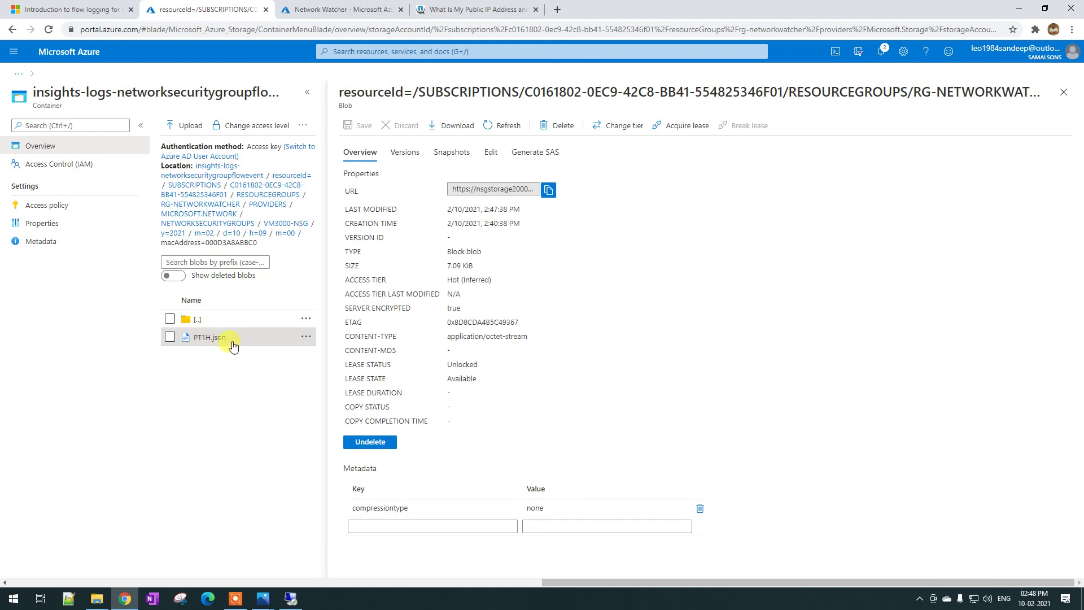
left_click(307, 93)
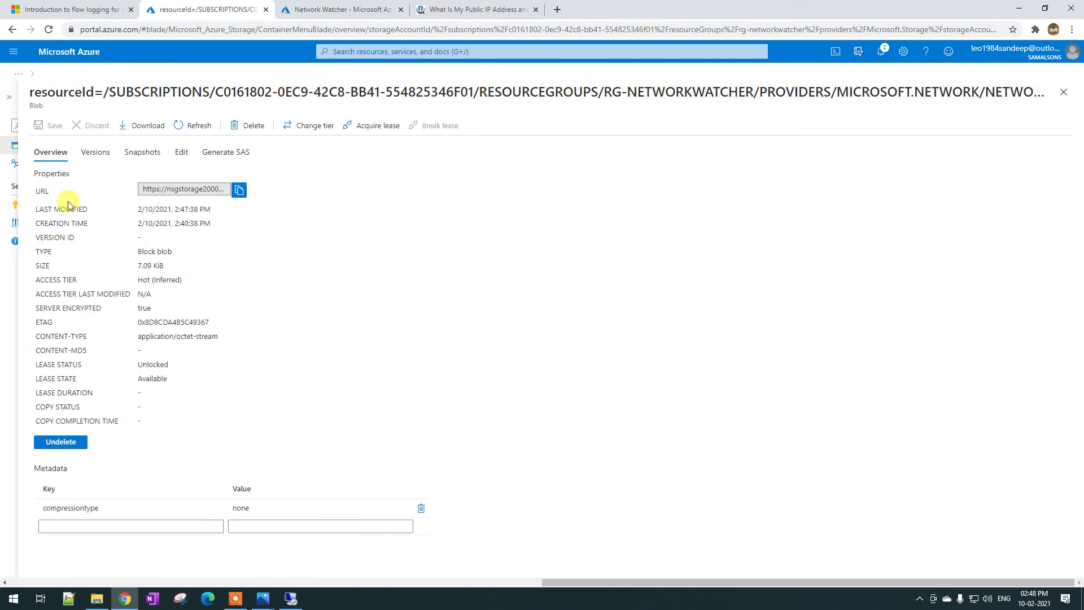
left_click(181, 154)
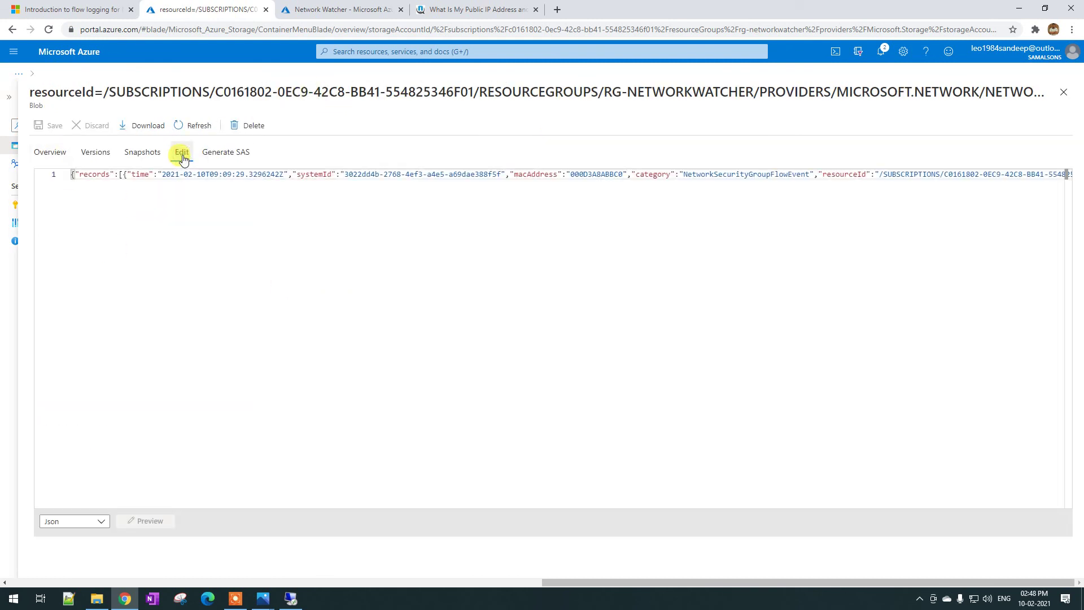
- Examine the time, systemId and macAddress values of the first record in the flow log JSON
mouse_move(74, 503)
left_mouse_down()
mouse_move(257, 504)
mouse_move(69, 501)
left_mouse_up()
left_click(115, 175)
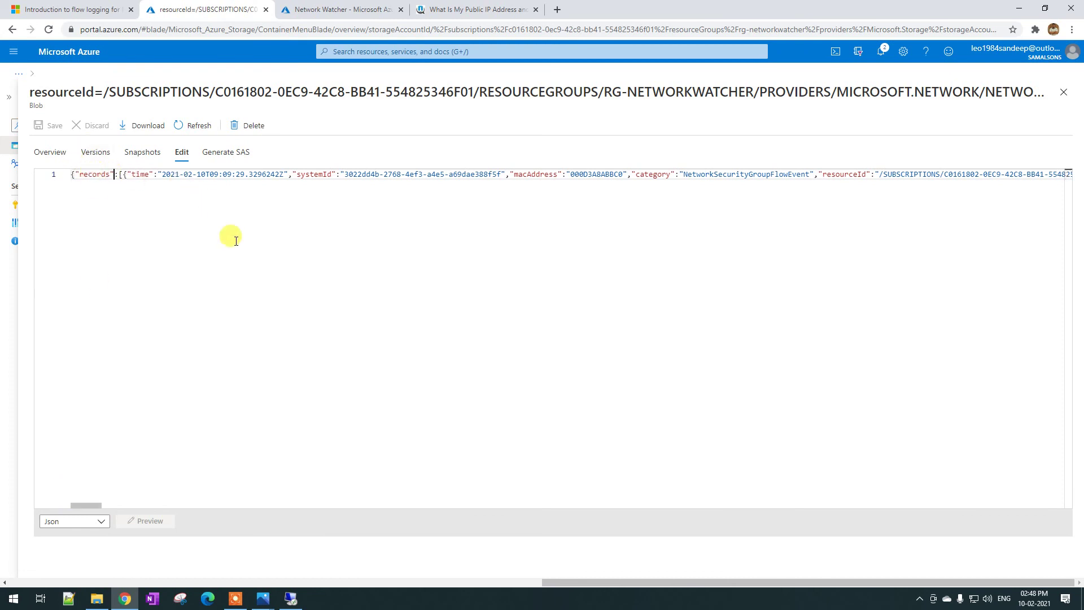
left_click_drag(163, 176, 218, 176)
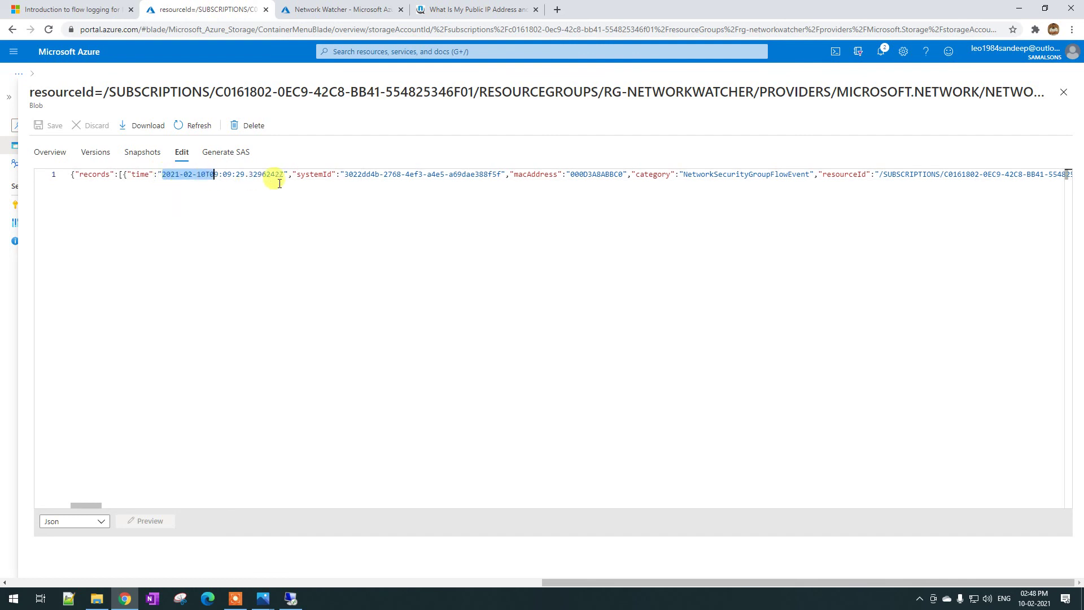
left_click_drag(345, 176, 431, 177)
left_click_drag(567, 175, 621, 176)
key("ctrl+a")
left_click(381, 210)
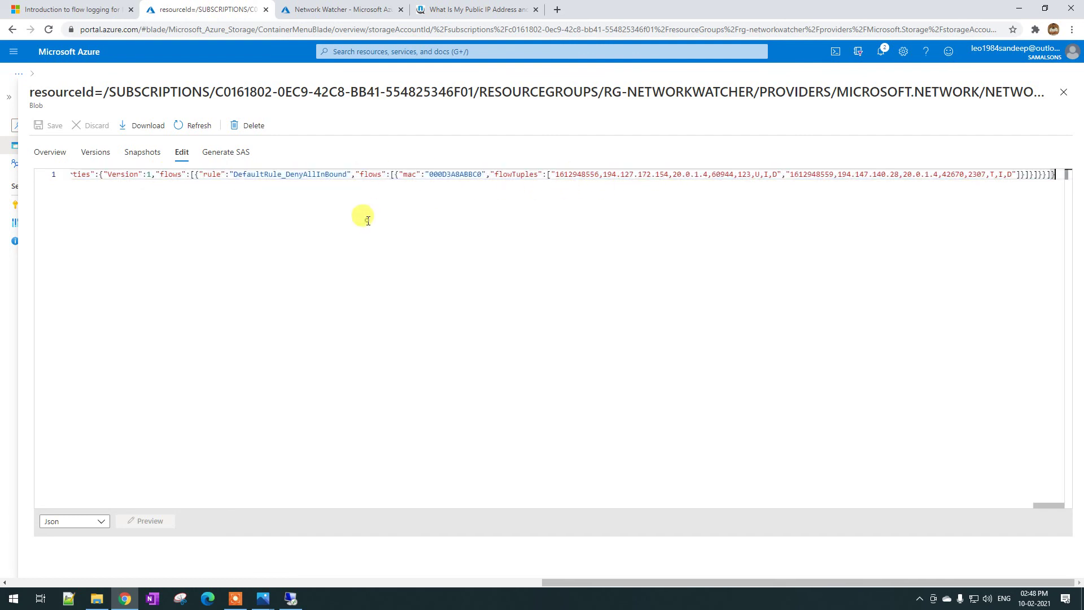
- Examine the record's resourceId path and find the DefaultRule_DenyAllInBound flow entries in the JSON
left_click_drag(1047, 505, 89, 474)
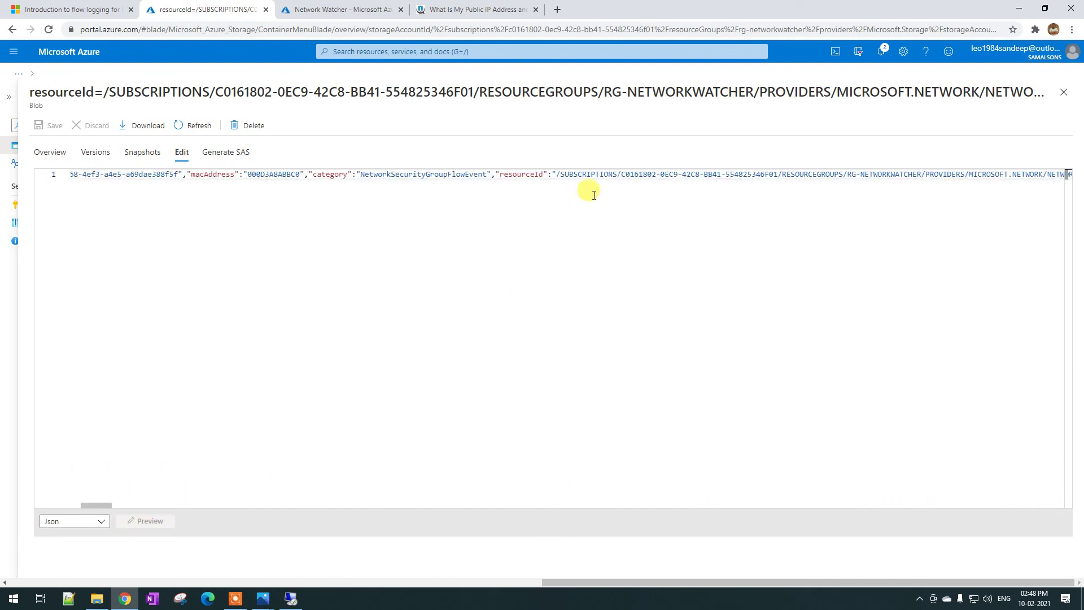
left_click_drag(591, 174, 1066, 174)
left_click(617, 188)
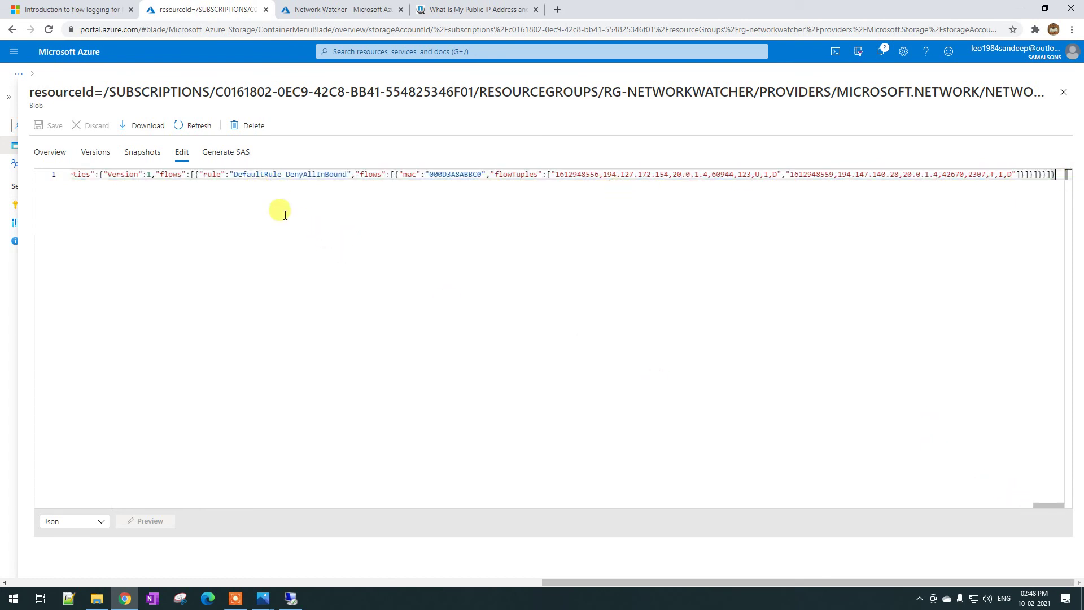
left_click_drag(1043, 506, 379, 495)
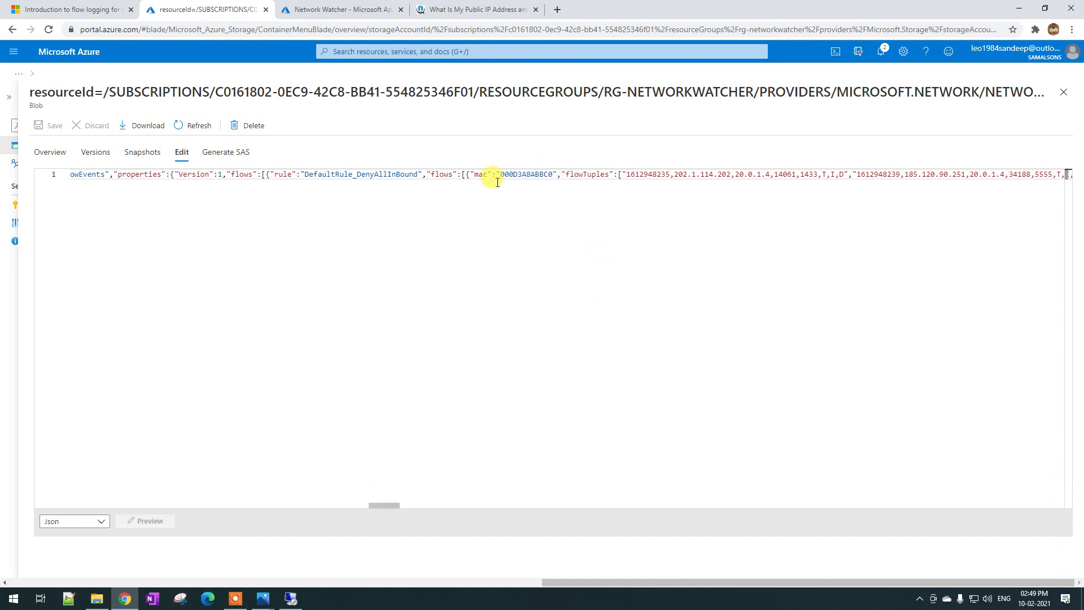
- Read through the mac value and the flowTuples entries under the DefaultRule_DenyAllInBound rule
left_click_drag(502, 176, 522, 176)
left_click(569, 176)
key("Right")
key("Right")
key("Right")
key("Right")
key("Right")
key("Right")
key("Right")
key("Right")
key("Right")
key("Right")
key("Right")
key("Right")
key("Right")
key("Right")
key("Right")
key("Right")
key("Right")
key("Right")
key("Right")
key("Right")
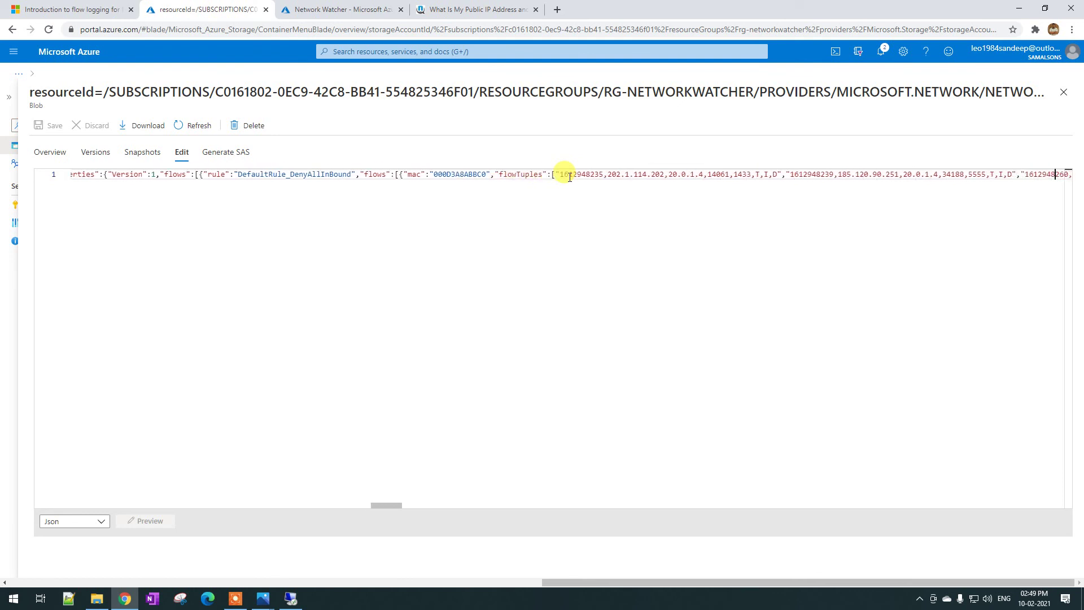
key("Right")
key("Right")
key("Right")
key("Right")
key("Right")
key("Right")
key("Right")
key("Right")
key("Right")
key("Right")
key("Right")
key("Right")
key("Right")
key("Right")
key("Right")
key("Right")
key("Right")
key("Right")
key("Right")
key("Right")
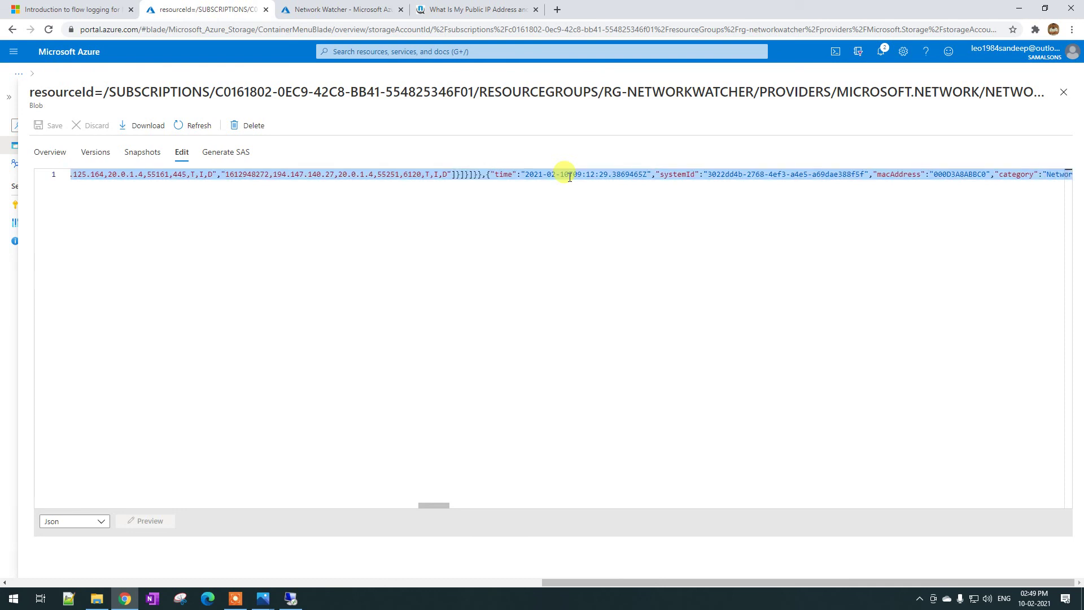
- Paste the complete flow log JSON into a new Notepad document and maximize the window
key("super+r")
type("notepad")
key("Return")
key("ctrl+v")
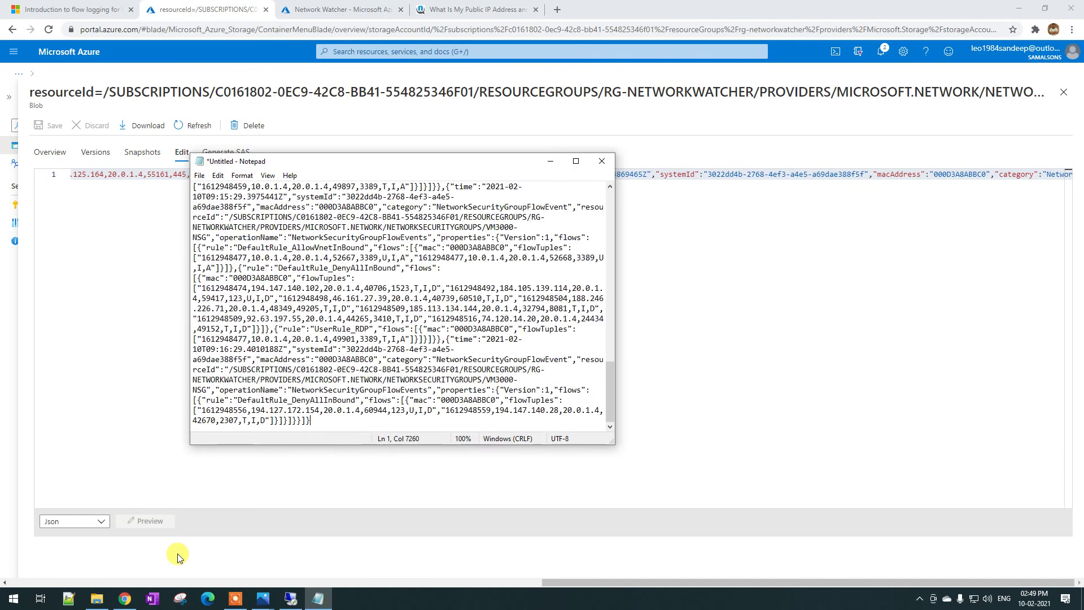
double_click(412, 162)
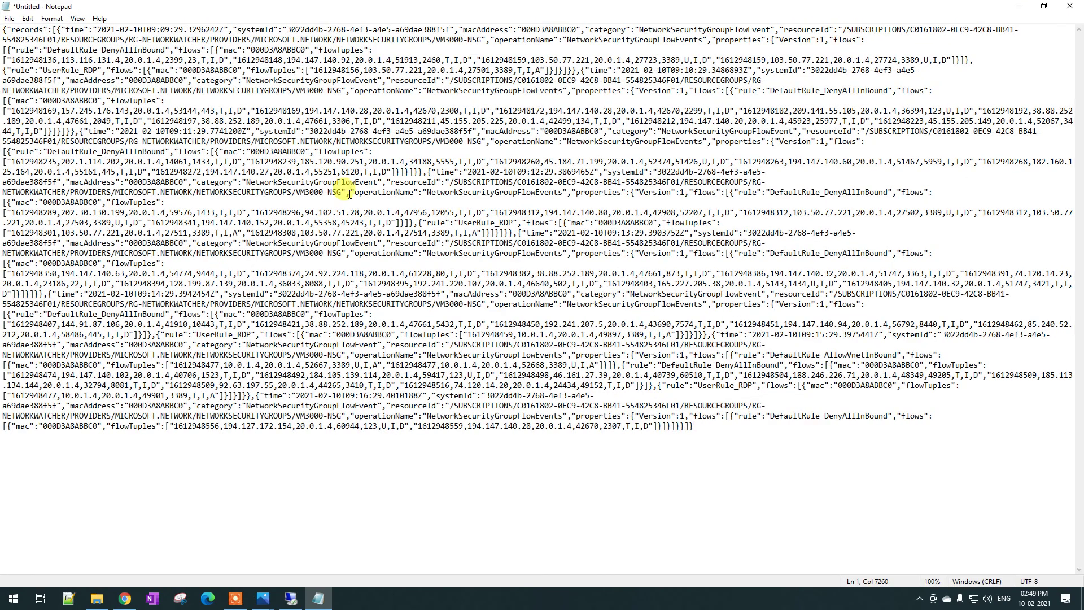
- Switch to Chrome and copy the public IPv4 address shown on the WhatIsMyIP page
left_click(125, 599)
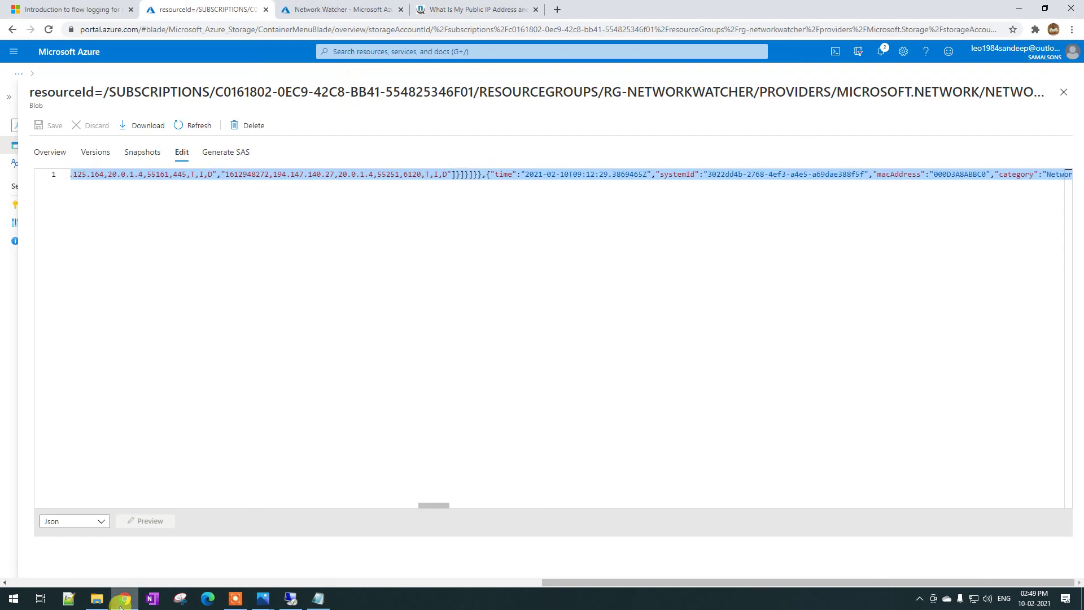
left_click(458, 9)
left_click_drag(699, 170, 793, 170)
key("ctrl+c")
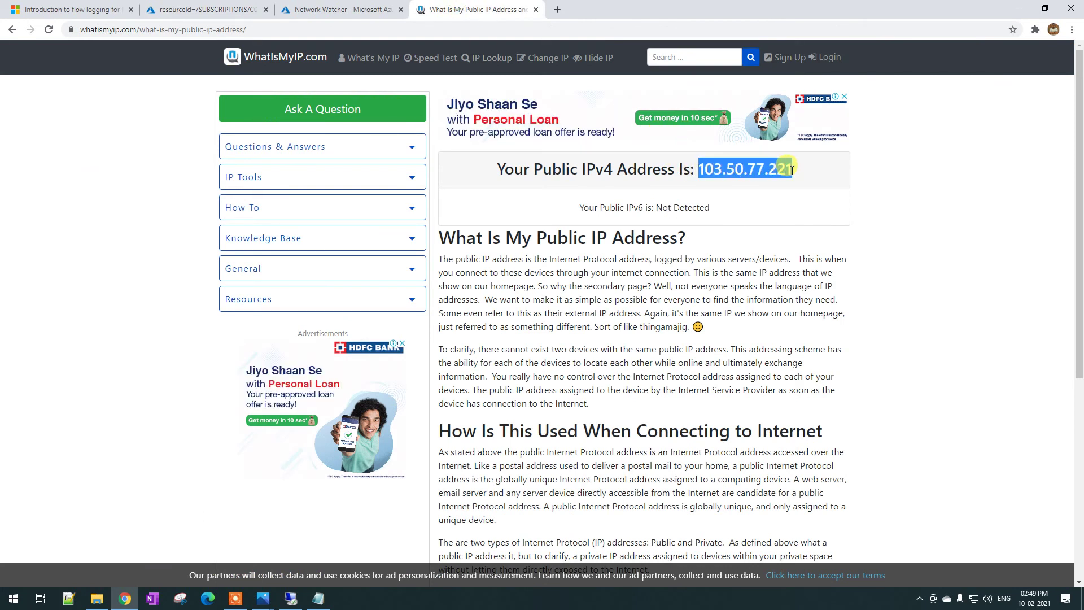
- Switch back to Notepad and search the flow log for 103.50.77.221, closing the search afterward
key("alt+Tab")
key("ctrl+f")
key("ctrl+v")
key("Return")
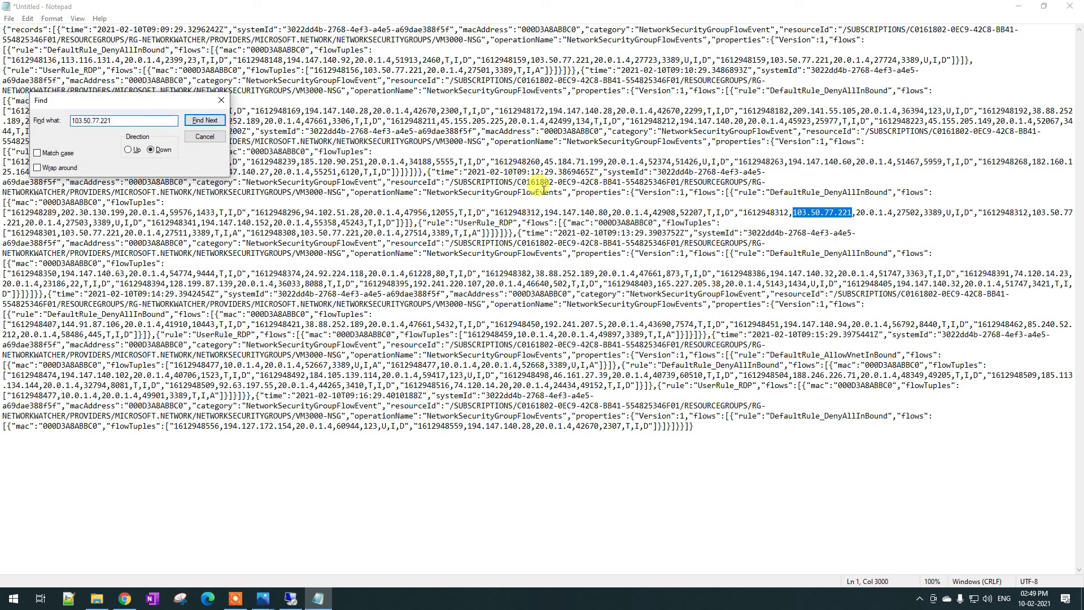
key("Escape")
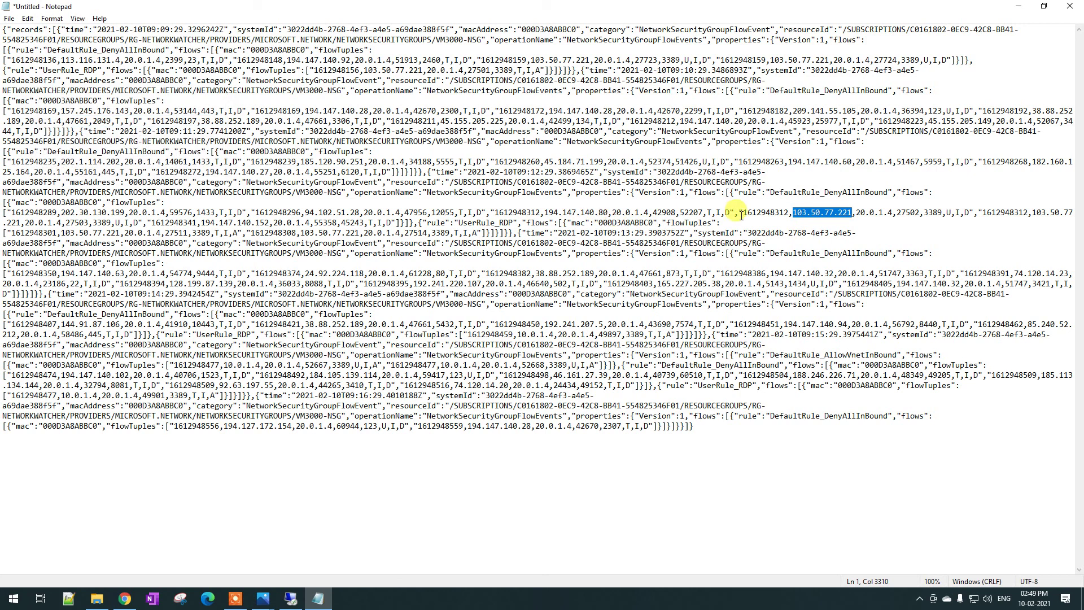
- Examine the source IP, destination IP and port values in the flow tuple containing 103.50.77.221
mouse_move(744, 216)
left_mouse_down()
mouse_move(891, 213)
mouse_move(870, 219)
left_mouse_up()
left_click(807, 216)
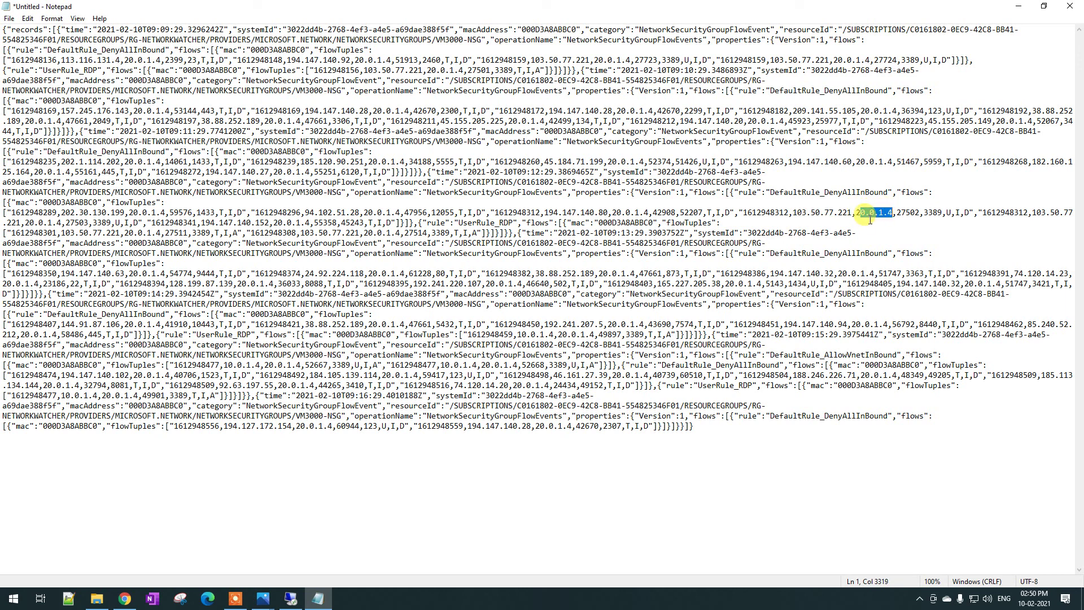
left_click_drag(897, 212, 930, 213)
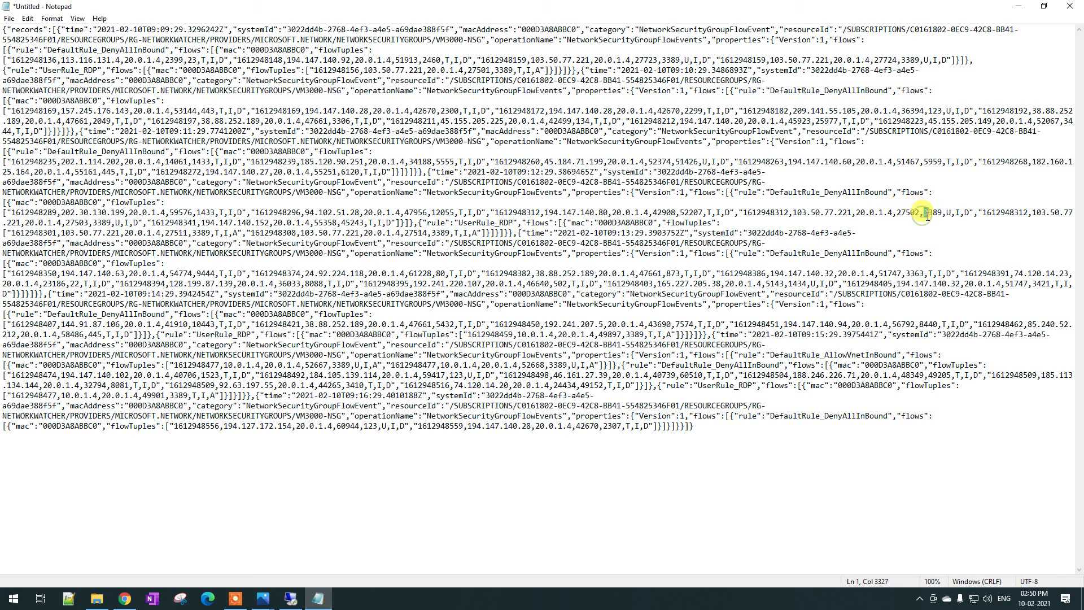
left_click(969, 214)
left_click_drag(969, 215, 749, 206)
key("ctrl+c")
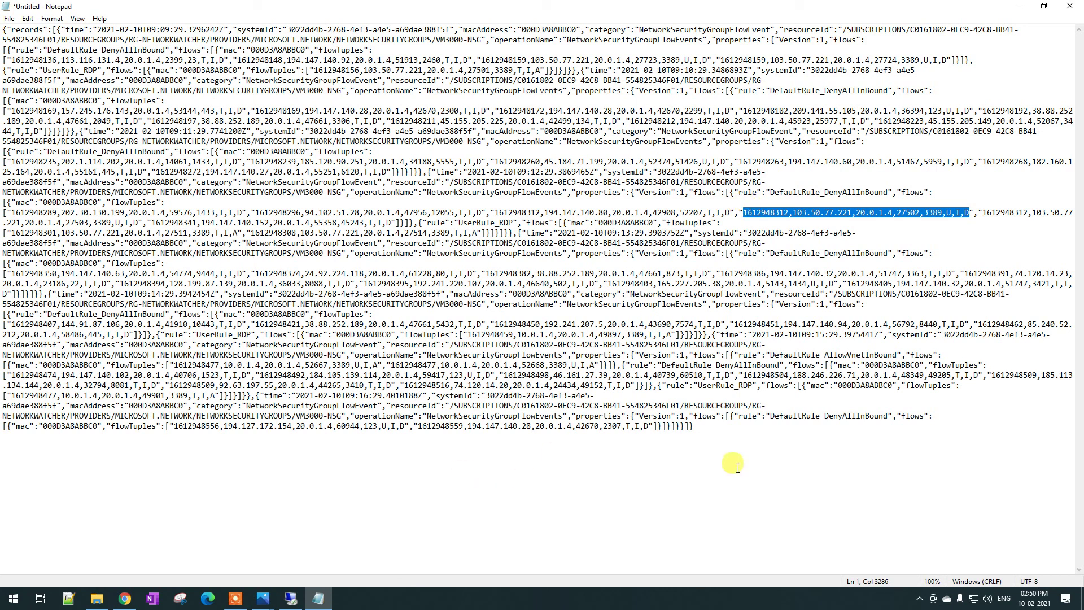
left_click(743, 435)
key("ctrl+v")
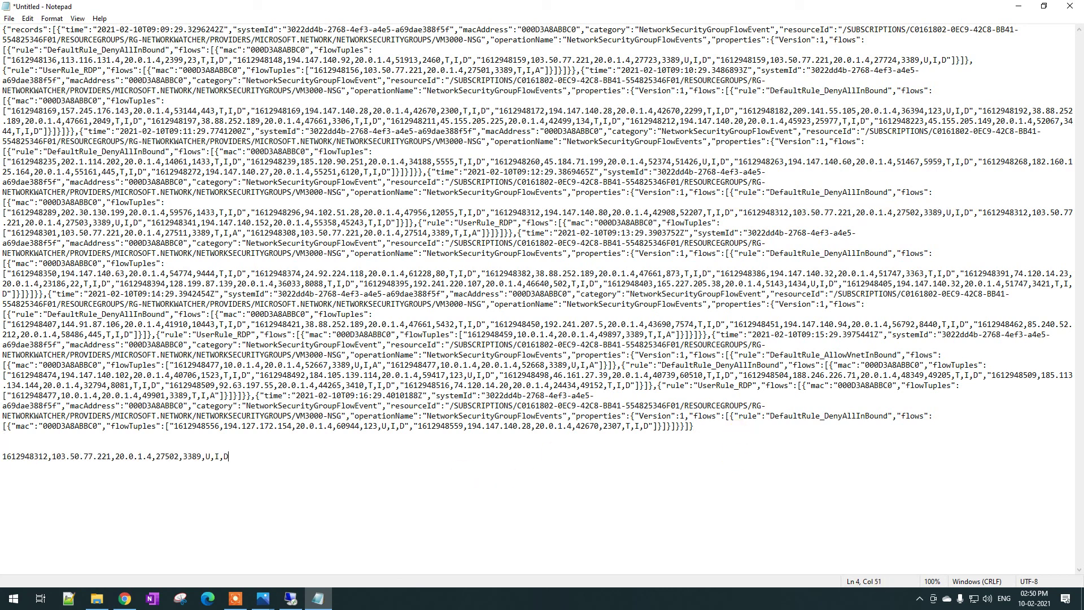
- Examine the timestamp, source IP, destination IP and port values of the tuple on its separate line
left_click_drag(49, 456, 5, 456)
left_click(12, 457)
left_click_drag(52, 457, 111, 459)
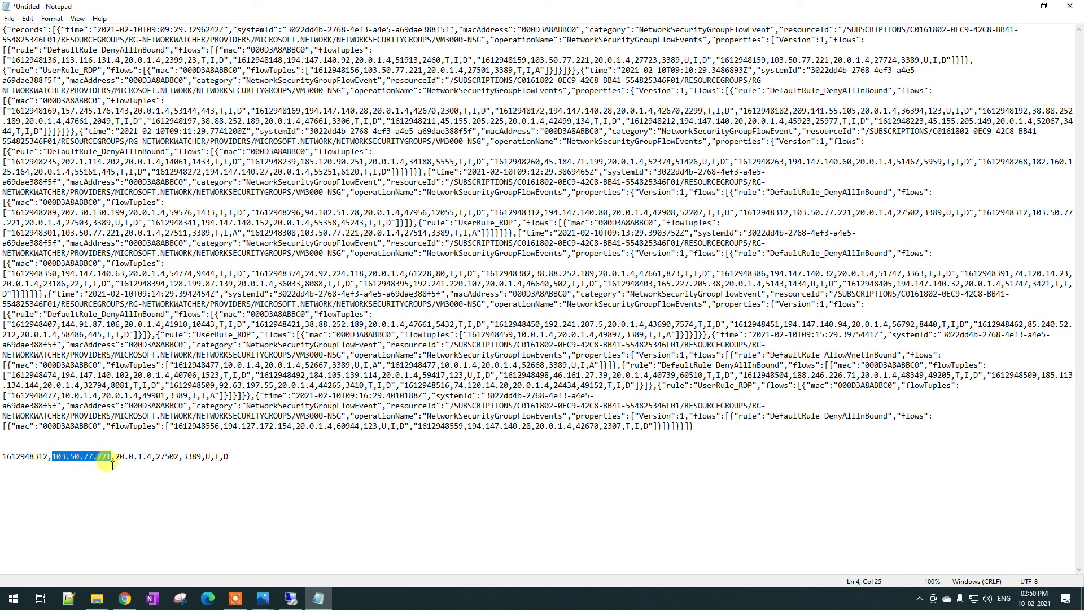
left_click_drag(115, 456, 151, 459)
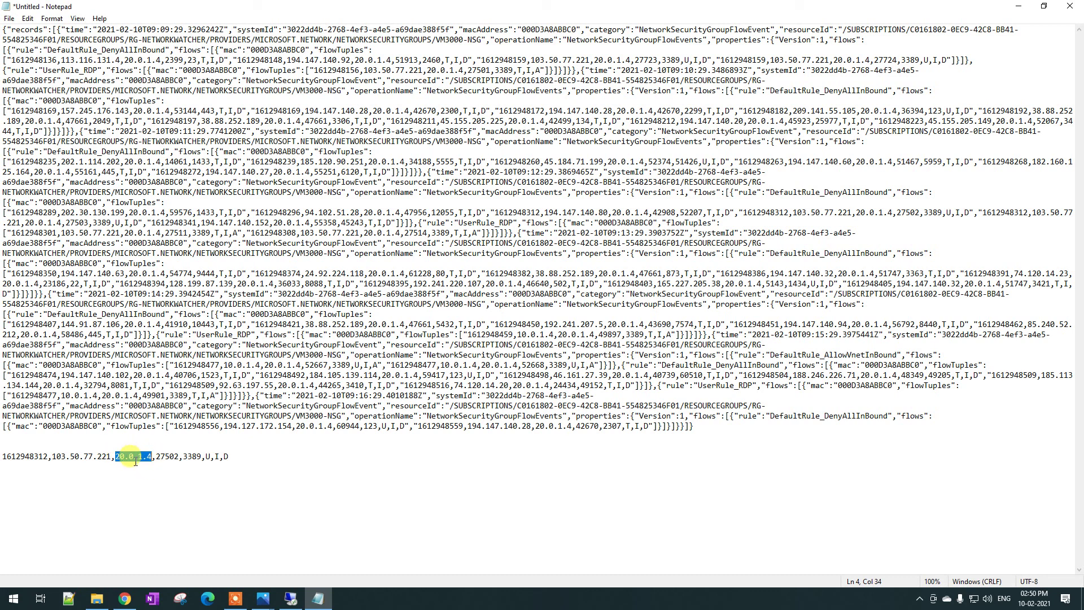
left_click_drag(156, 457, 210, 457)
- Switch to Chrome, consult the "Log tuple explained" section of the NSG flow logging documentation, and return to Notepad
left_click(127, 601)
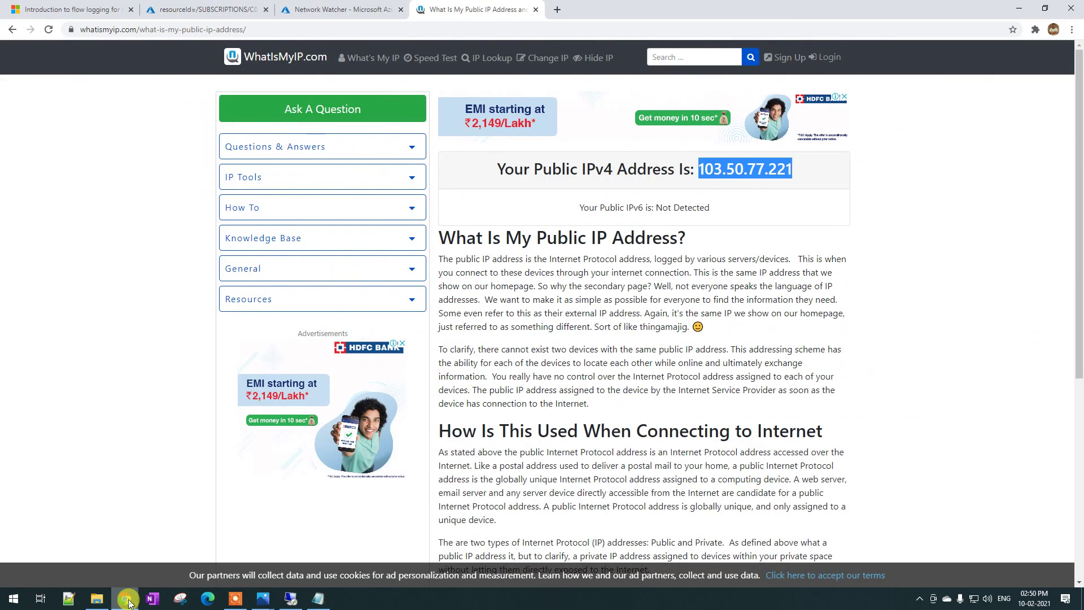
left_click(68, 9)
scroll(469, 240, "down", 2)
scroll(468, 240, "down", 5)
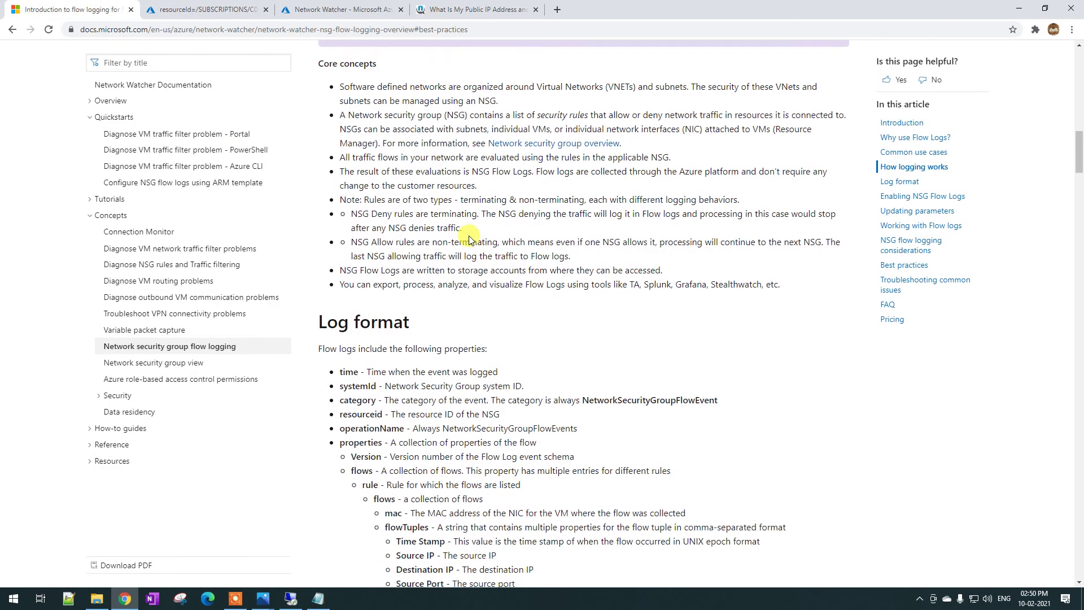
scroll(468, 240, "down", 3)
scroll(541, 228, "down", 5)
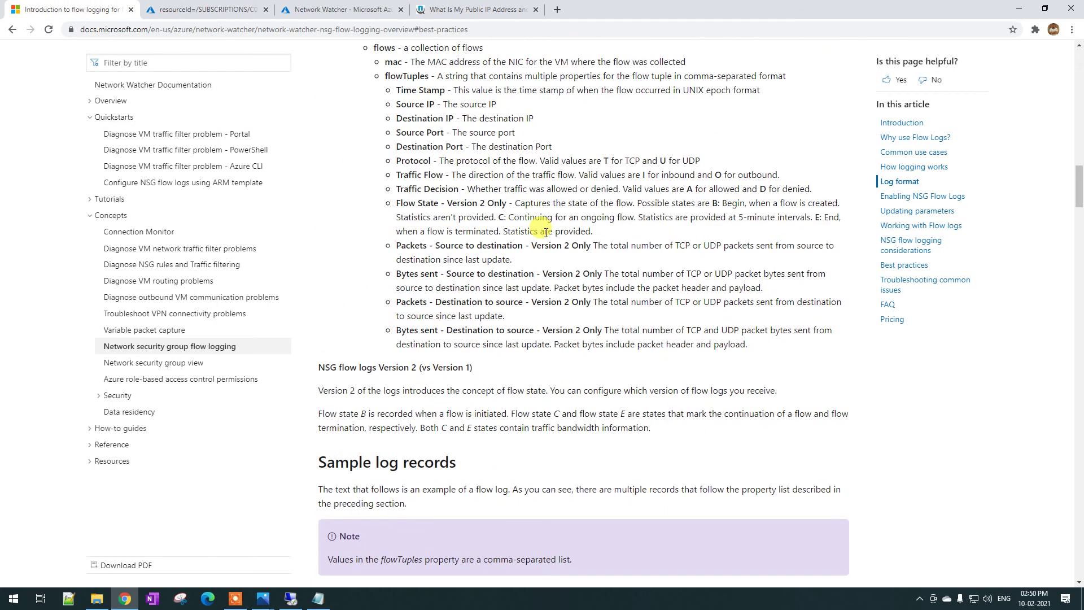
scroll(545, 232, "down", 15)
scroll(544, 232, "down", 20)
scroll(544, 232, "up", 1)
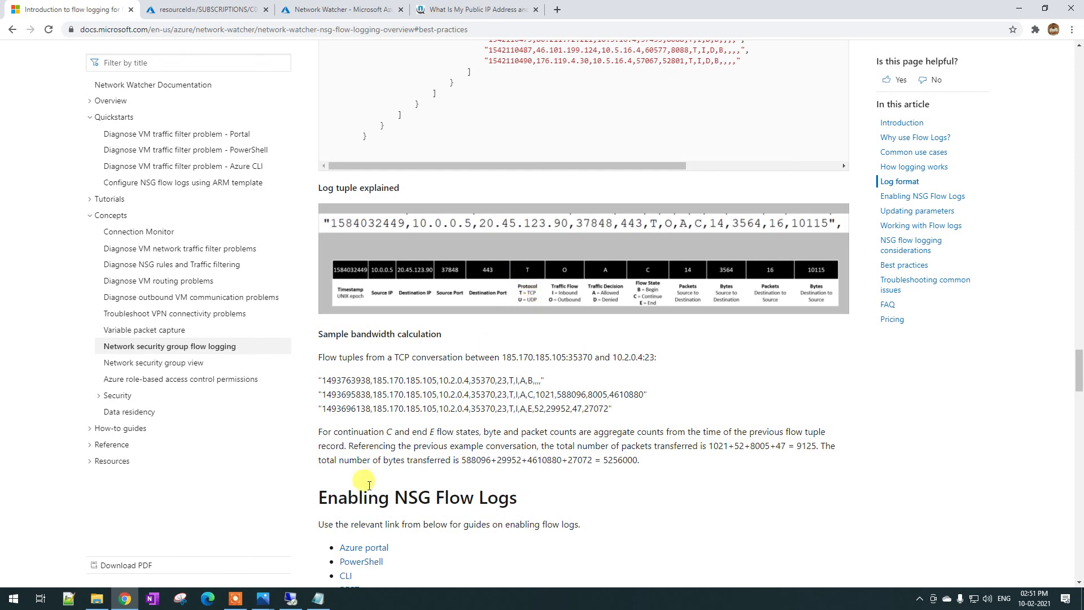
left_click(318, 598)
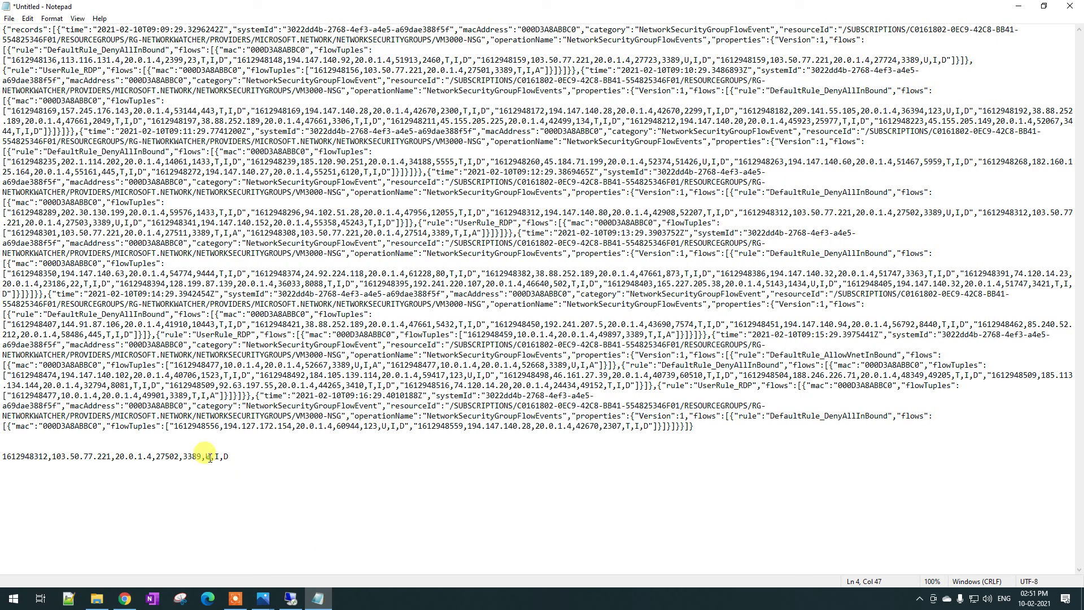
- Check the protocol and traffic flow codes of the separate tuple against the "Log tuple explained" section in Chrome, returning to Notepad
key("alt+Tab")
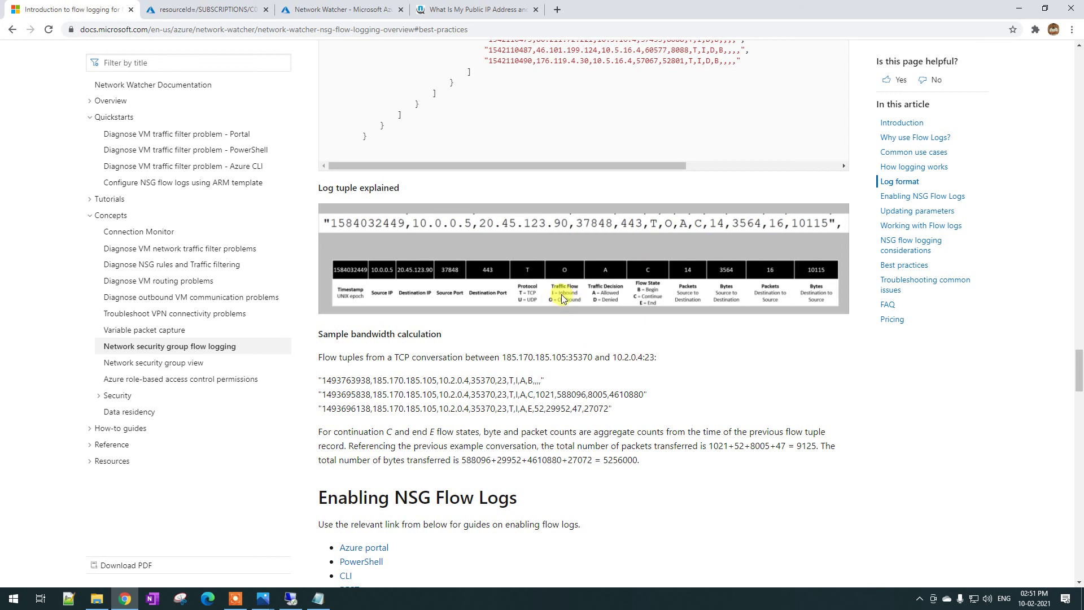
key("alt+Tab")
left_click(218, 456)
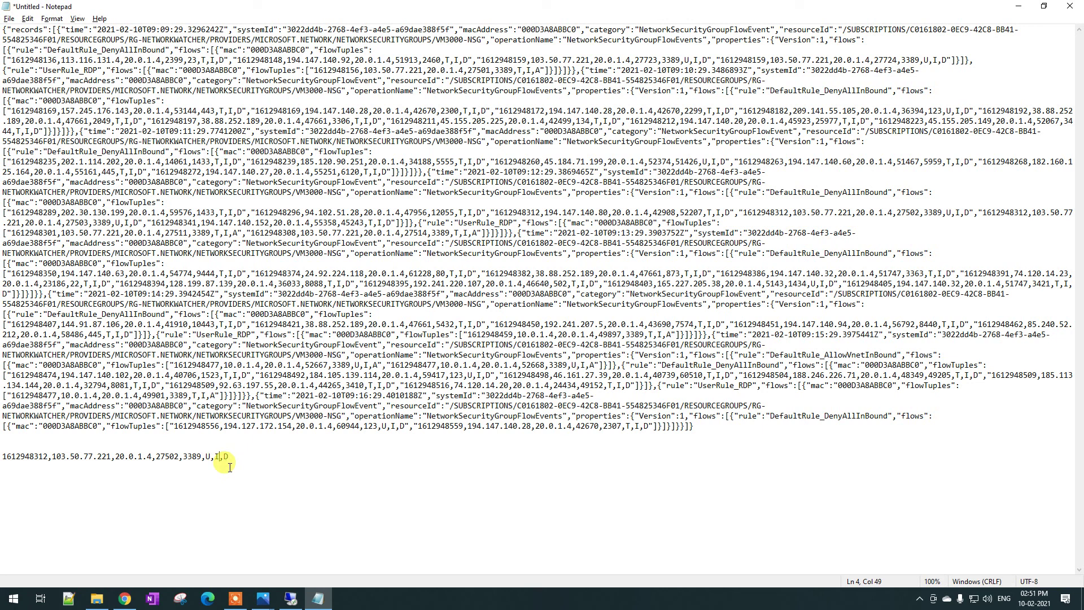
- Compare the separate tuple's traffic decision code and flow state field with the Chrome documentation, ending back in Notepad
key("alt+Tab")
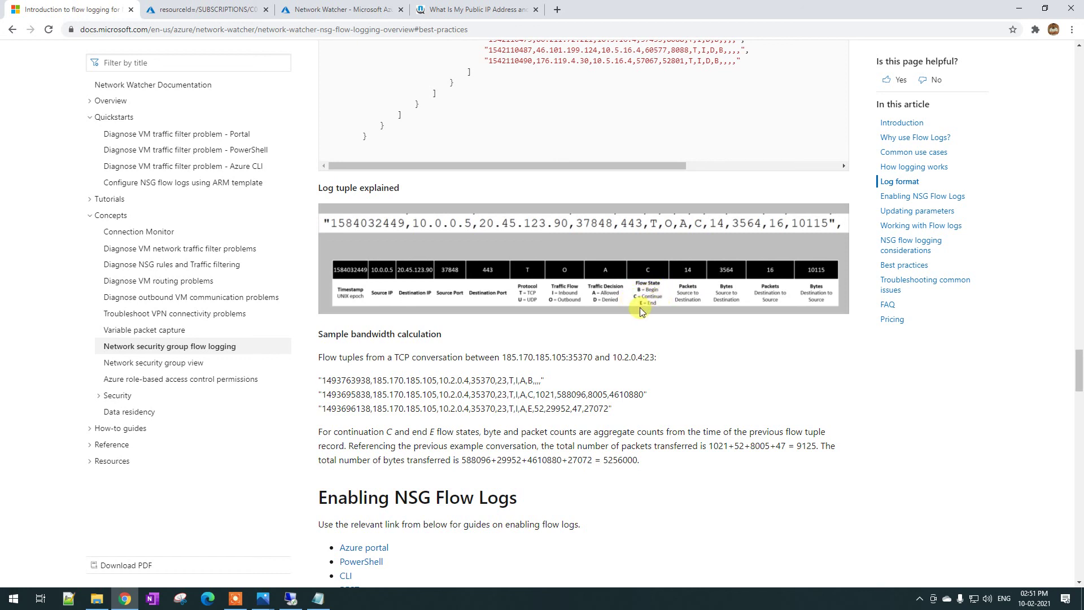
key("alt+Tab")
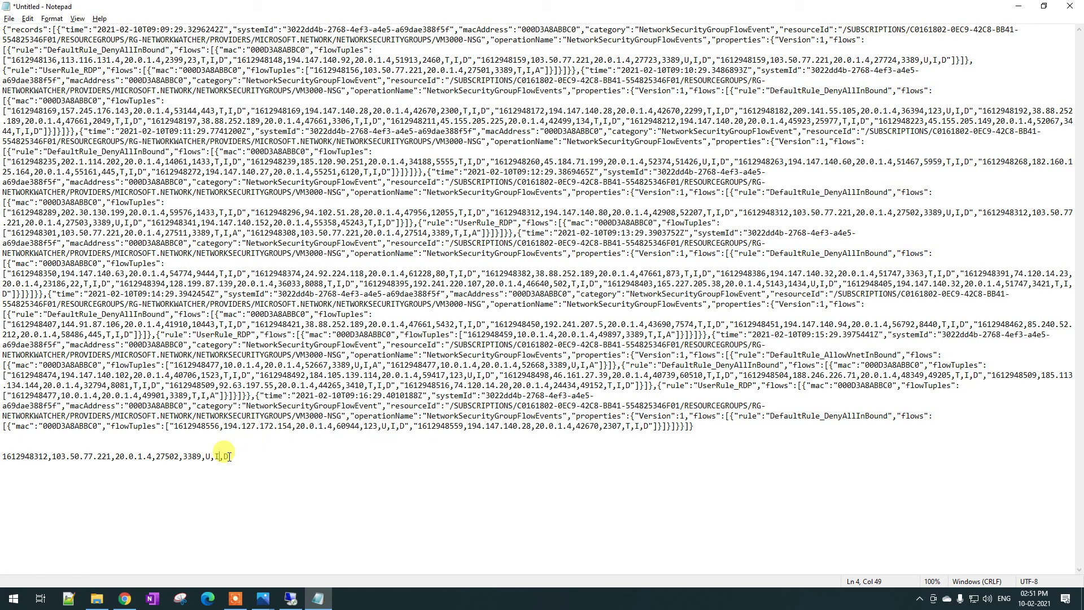
key("alt+Tab")
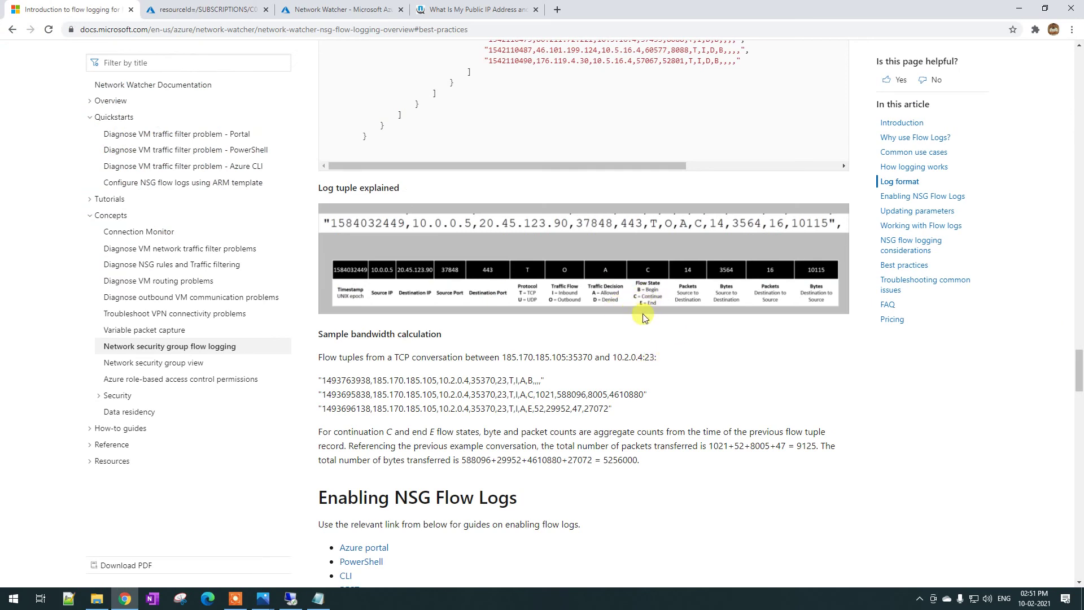
key("alt+Tab")
key("alt+Tab")
key("alt+Tab")
key("alt+Tab")
key("alt+Tab")
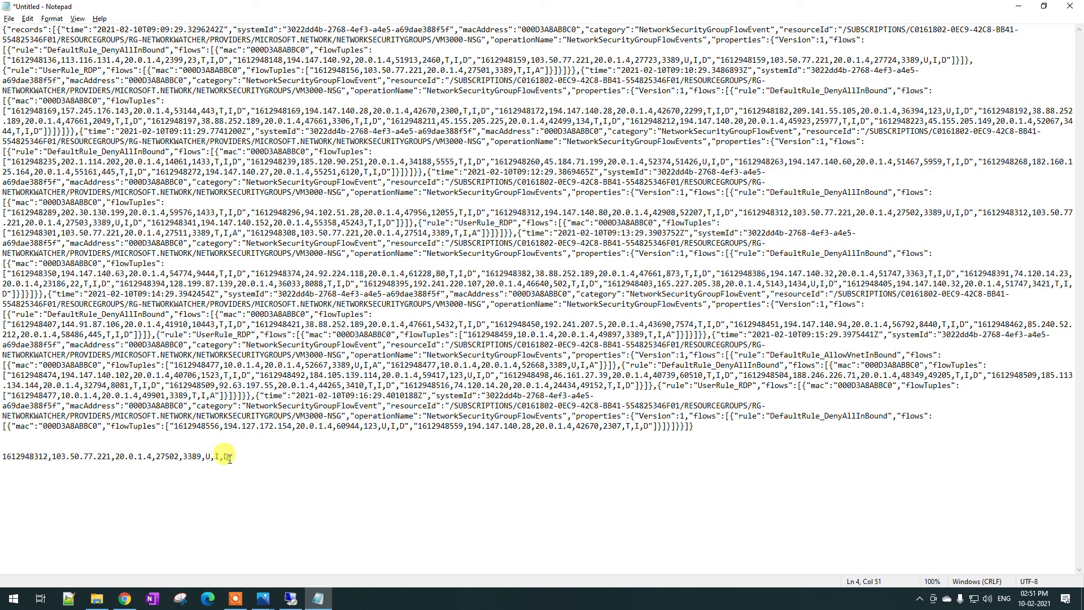
- Search the log for 103.50.77.221, reversing the search direction to Up to find the occurrence above the separate line
left_click(492, 243)
key("ctrl+f")
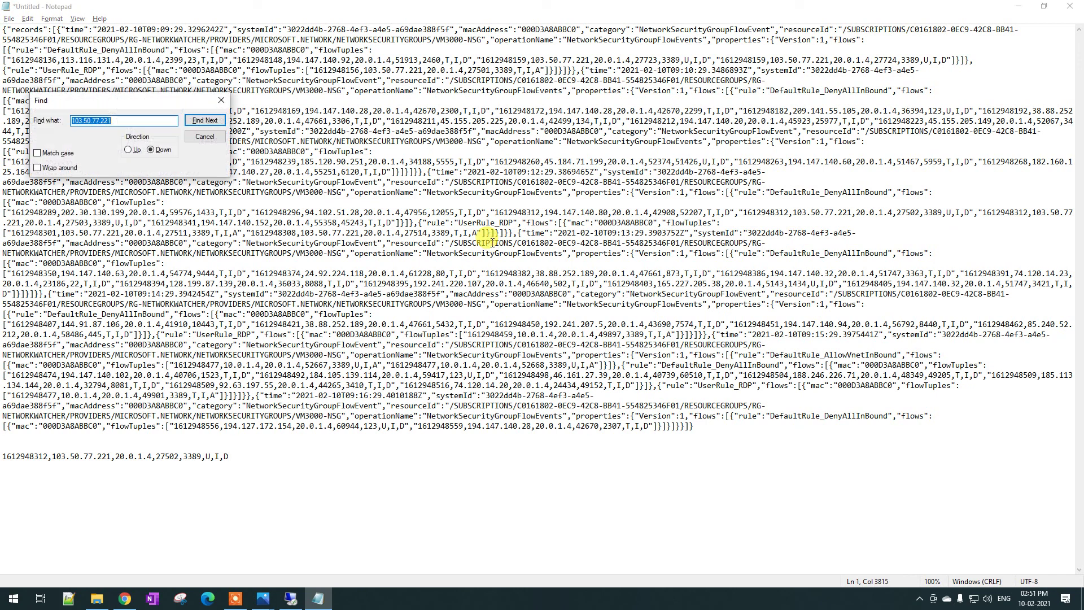
key("Return")
key("Return")
key("Return")
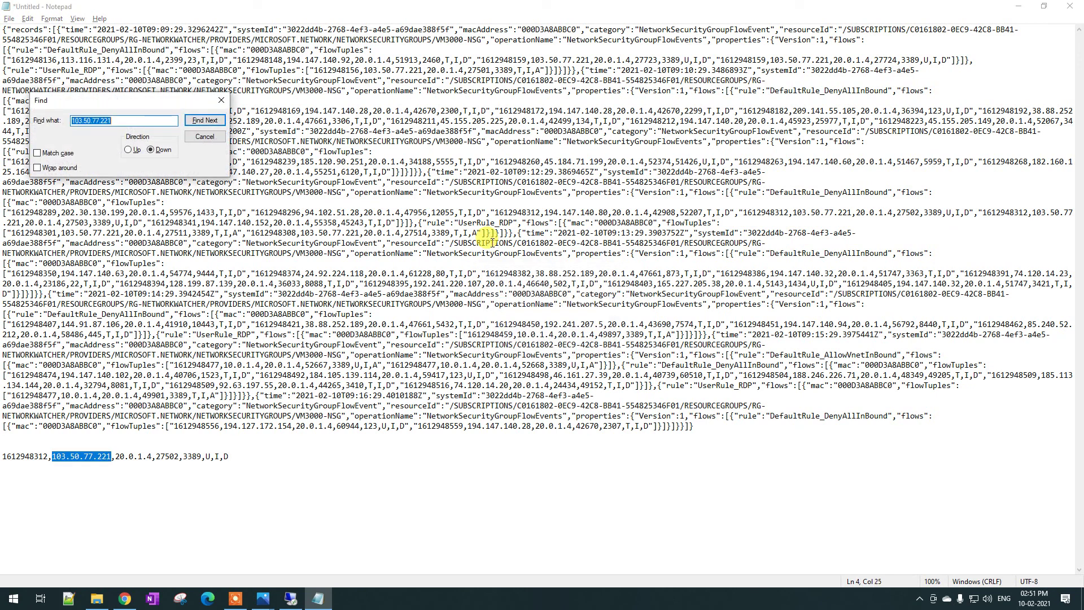
left_click(128, 150)
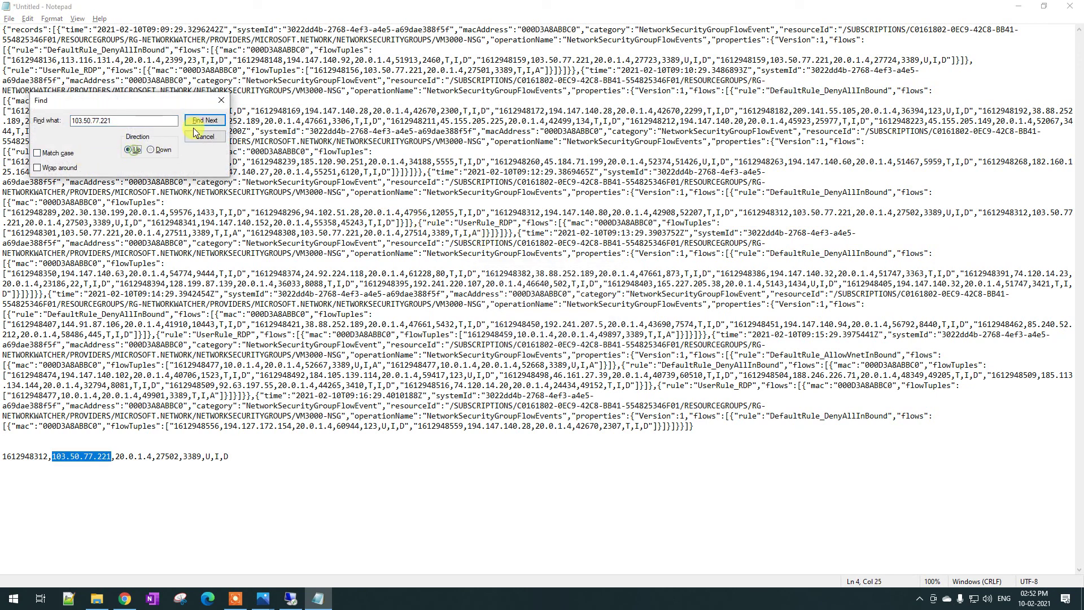
left_click(204, 122)
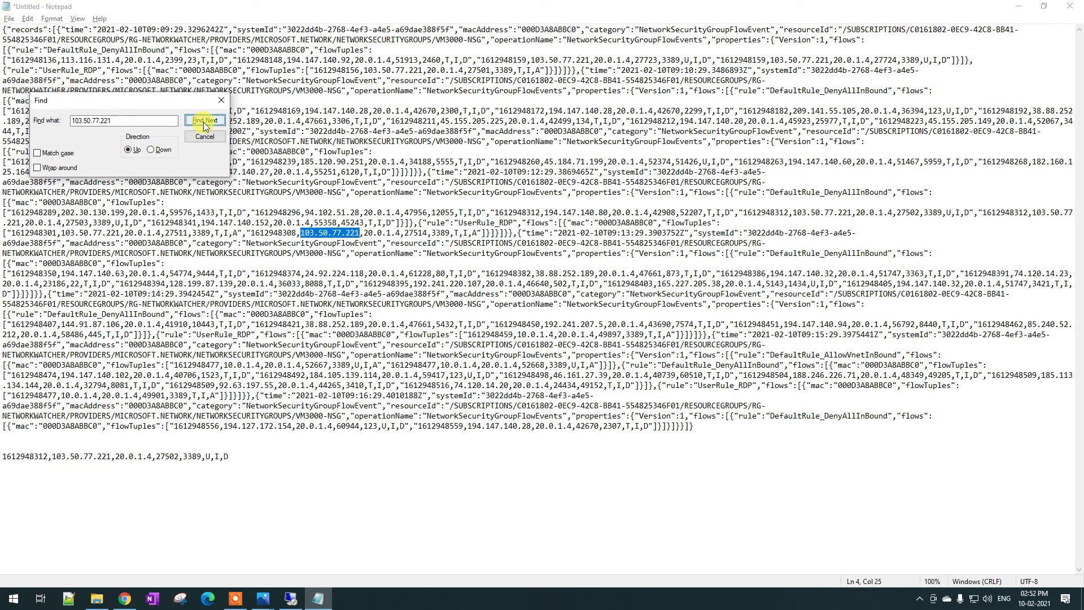
key("Escape")
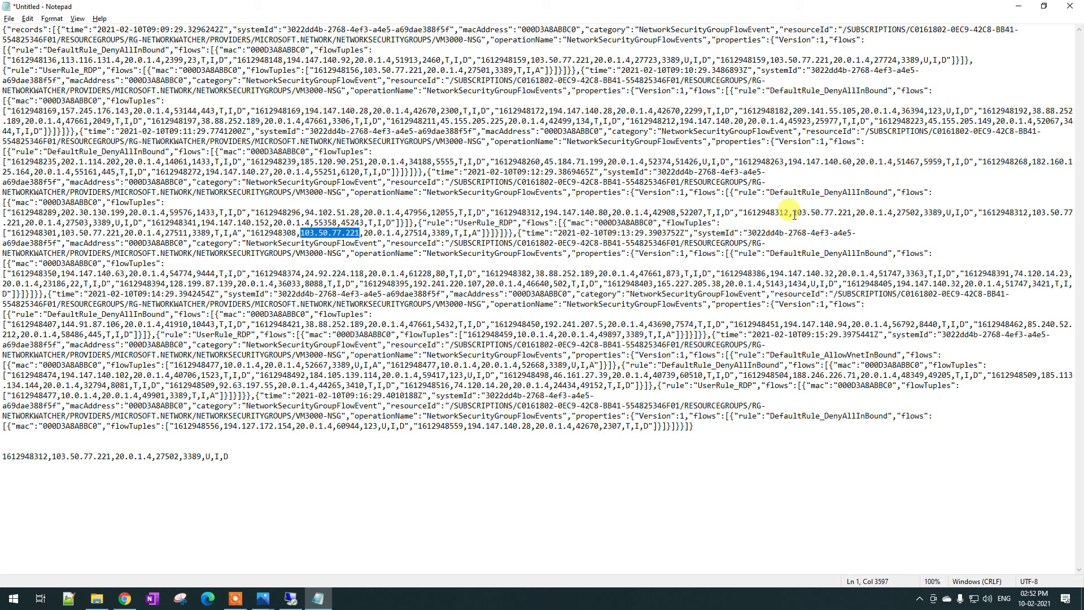
- Examine the source IP and traffic decision of the 103.50.77.221 tuples under DefaultRule_DenyAllInbound and UserRule_RDP
left_click_drag(794, 215, 856, 214)
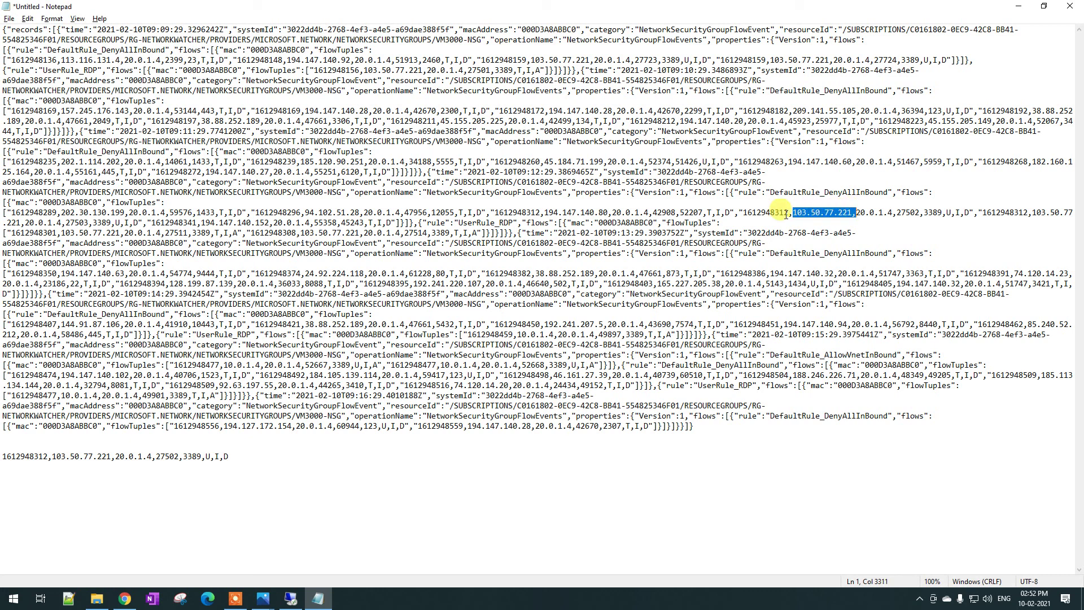
left_click(334, 234)
left_click(883, 213)
double_click(966, 213)
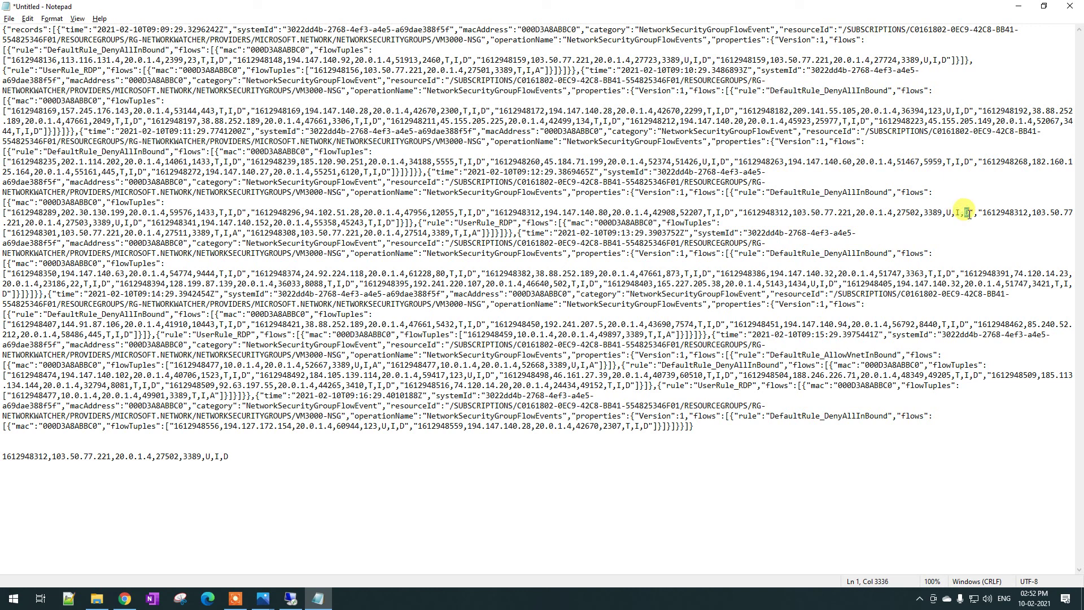
left_click(264, 223)
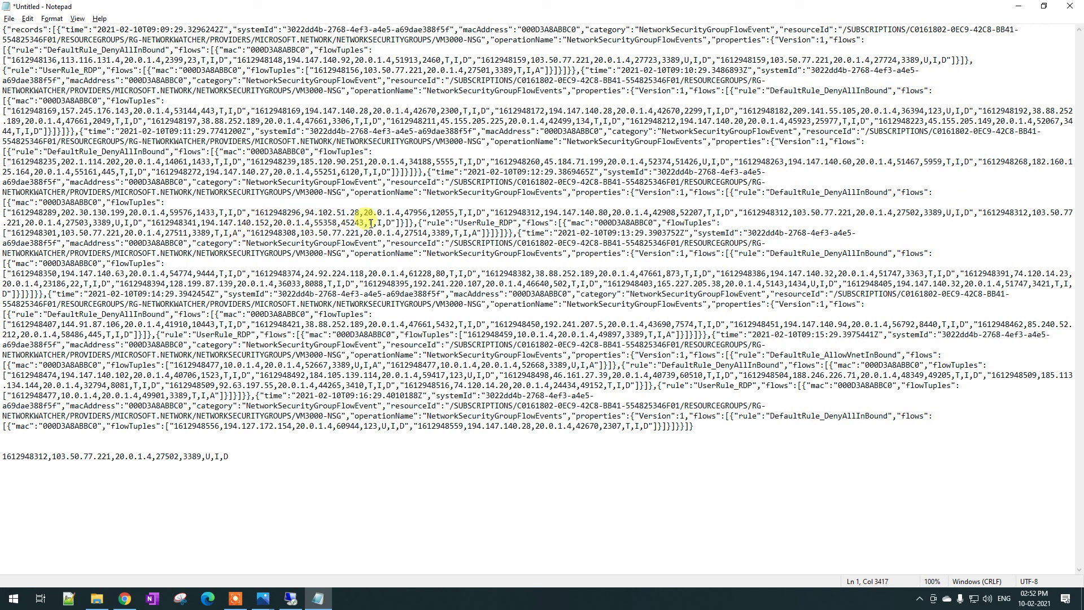
left_click_drag(242, 232, 70, 231)
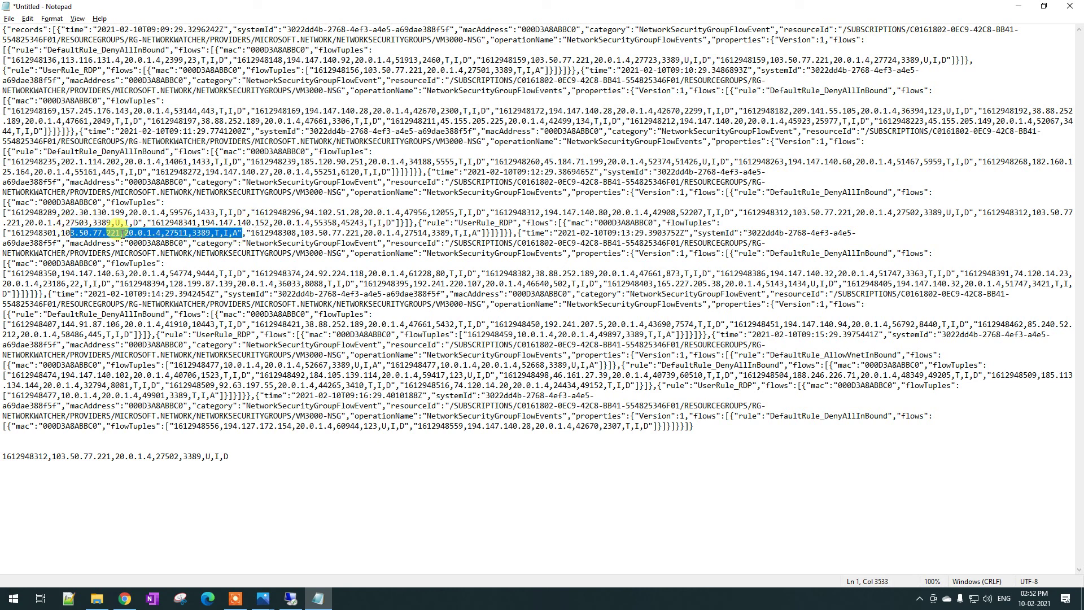
left_click(166, 233)
- Consult the tuple format documentation in Chrome once more, then review the separate tuple and the surrounding log records in Notepad
key("alt+Tab")
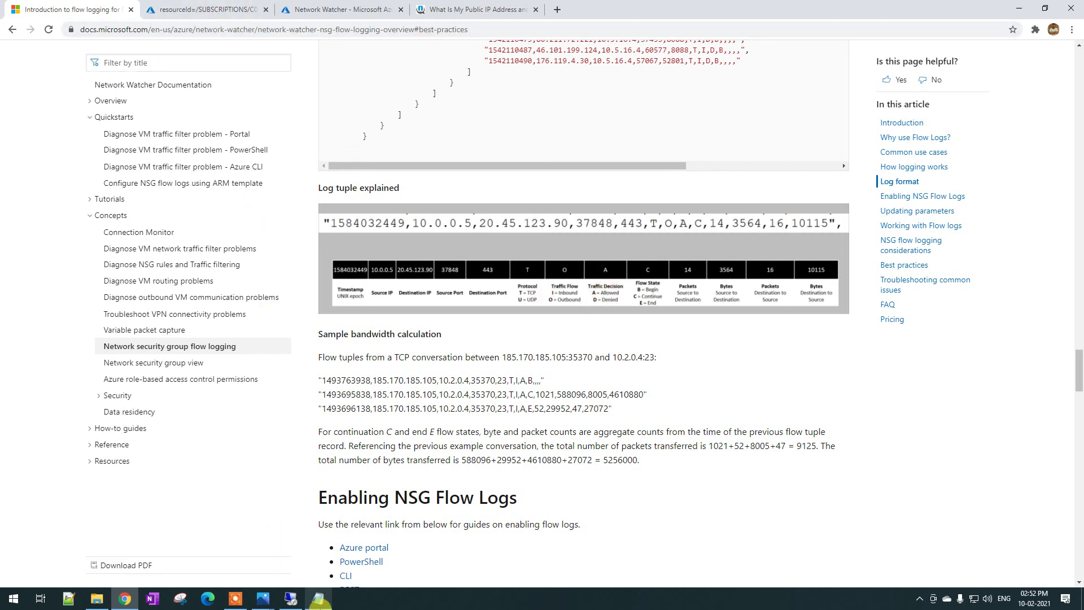
key("alt+Tab")
left_click_drag(237, 456, 2, 457)
left_click_drag(220, 183, 392, 305)
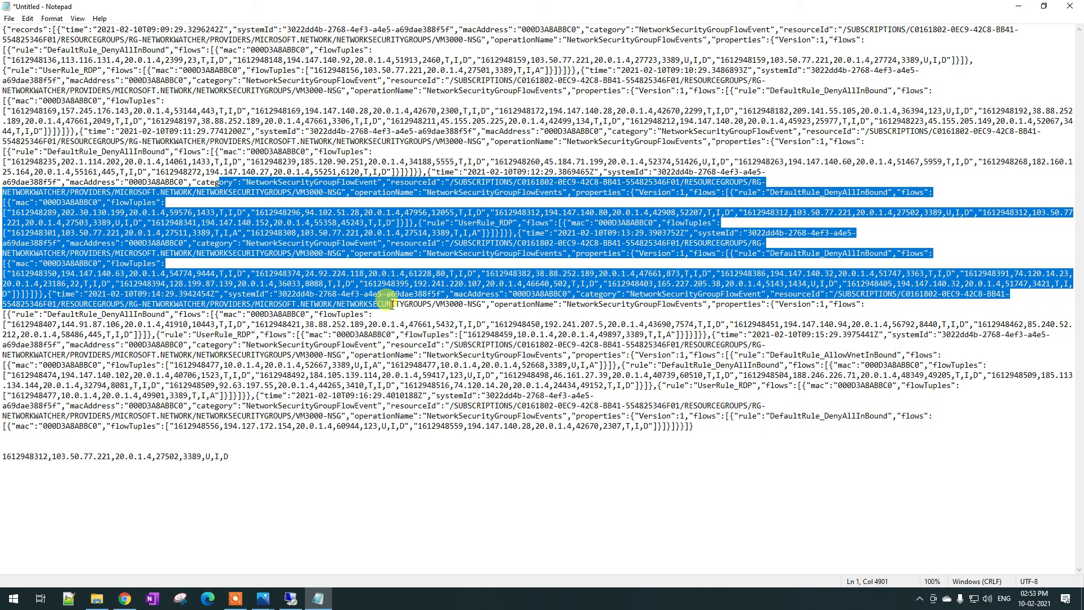
left_click(395, 385)
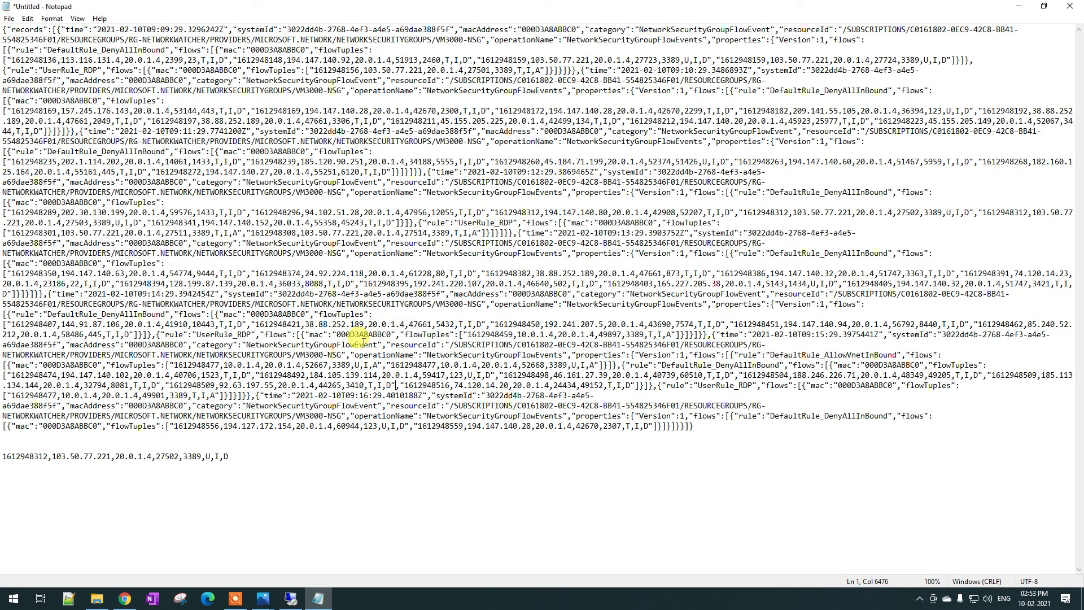
left_click(372, 347)
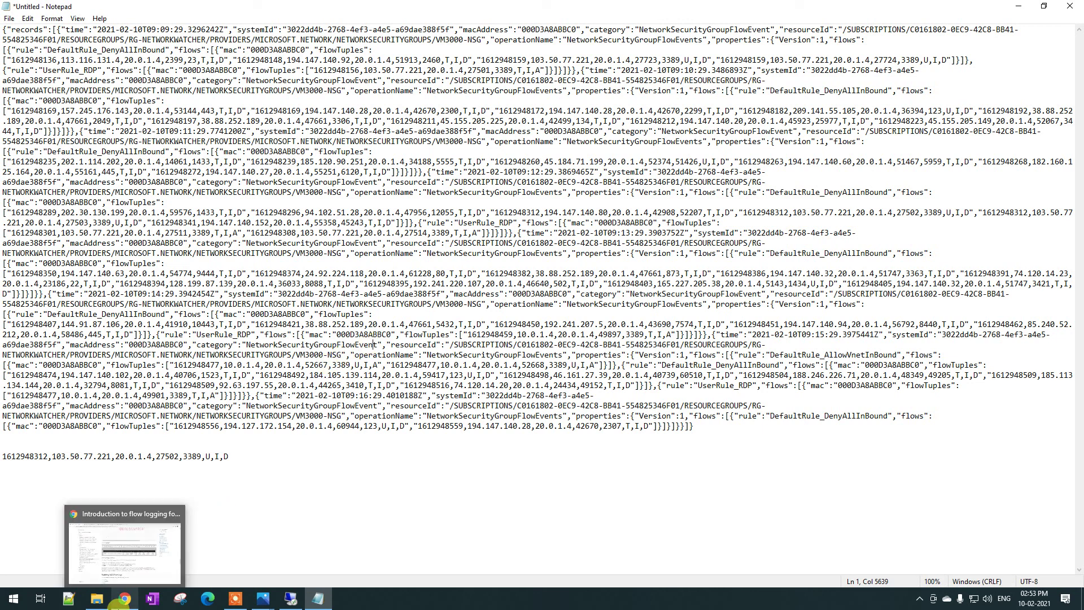
- Switch to Chrome and review the flow logging article from its introduction through the "Why use Flow Logs?" section
left_click(125, 598)
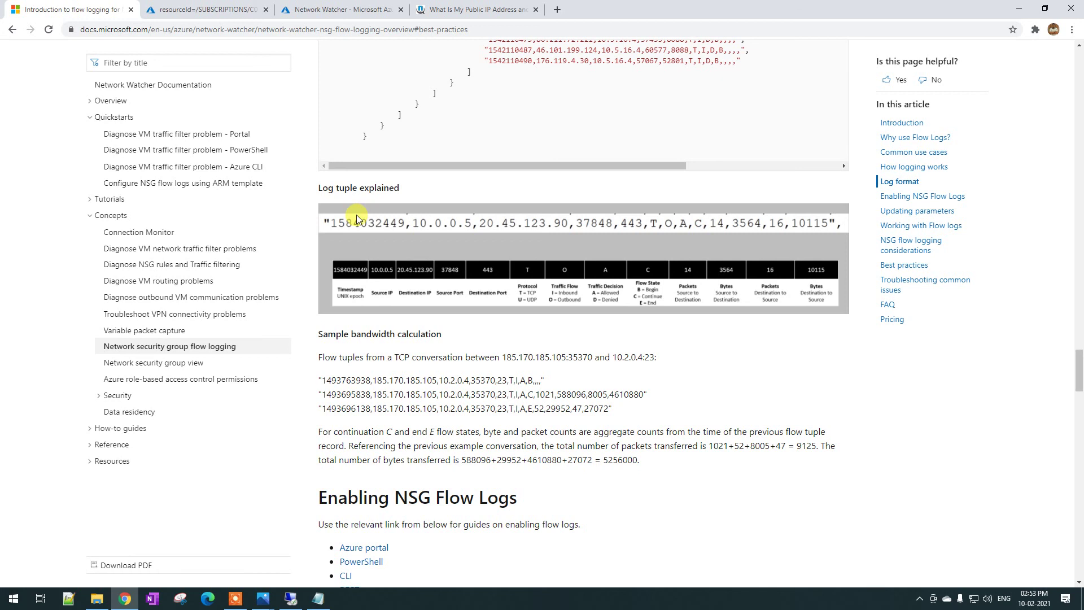
scroll(357, 215, "up", 3)
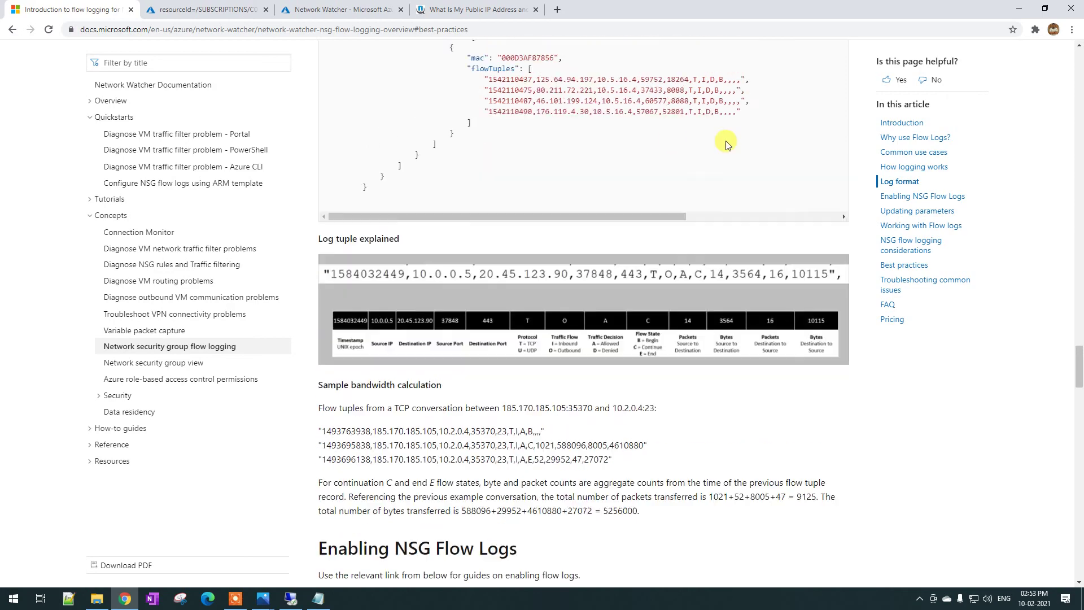
left_click_drag(1080, 349, 1080, 52)
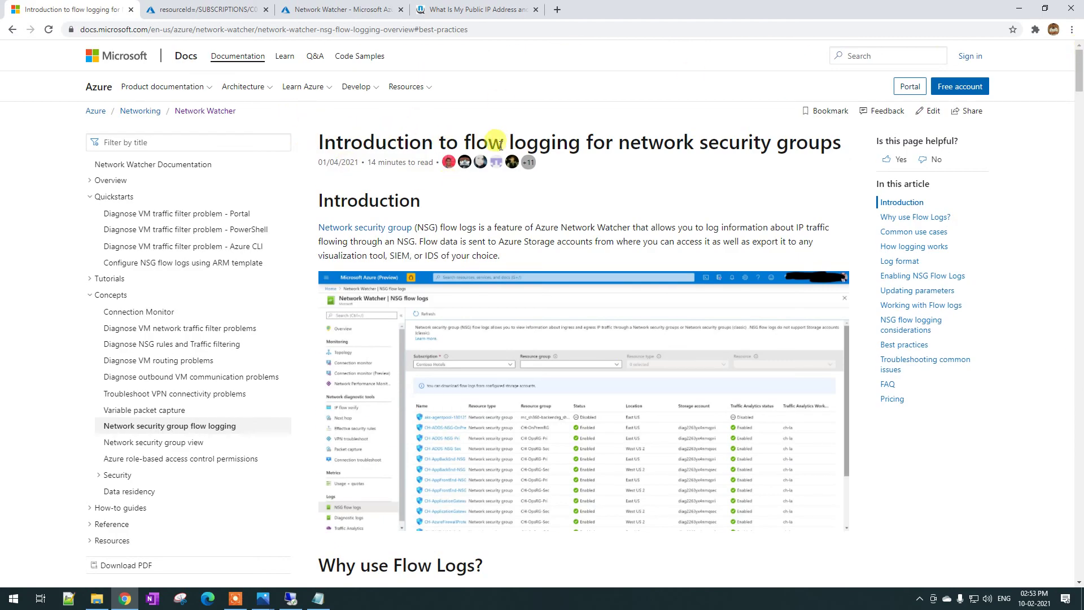
scroll(573, 380, "down", 5)
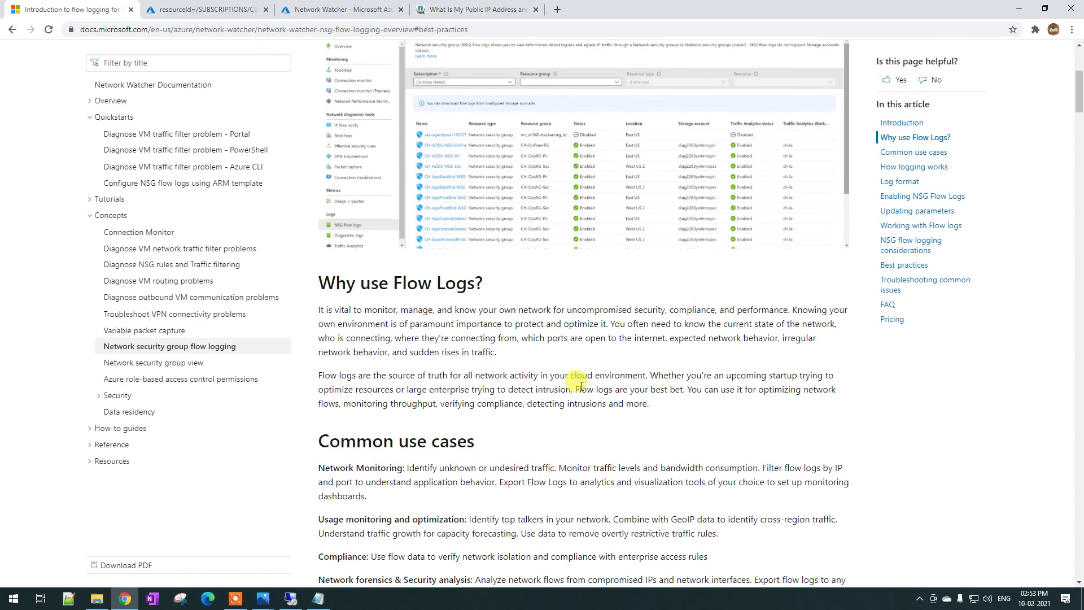